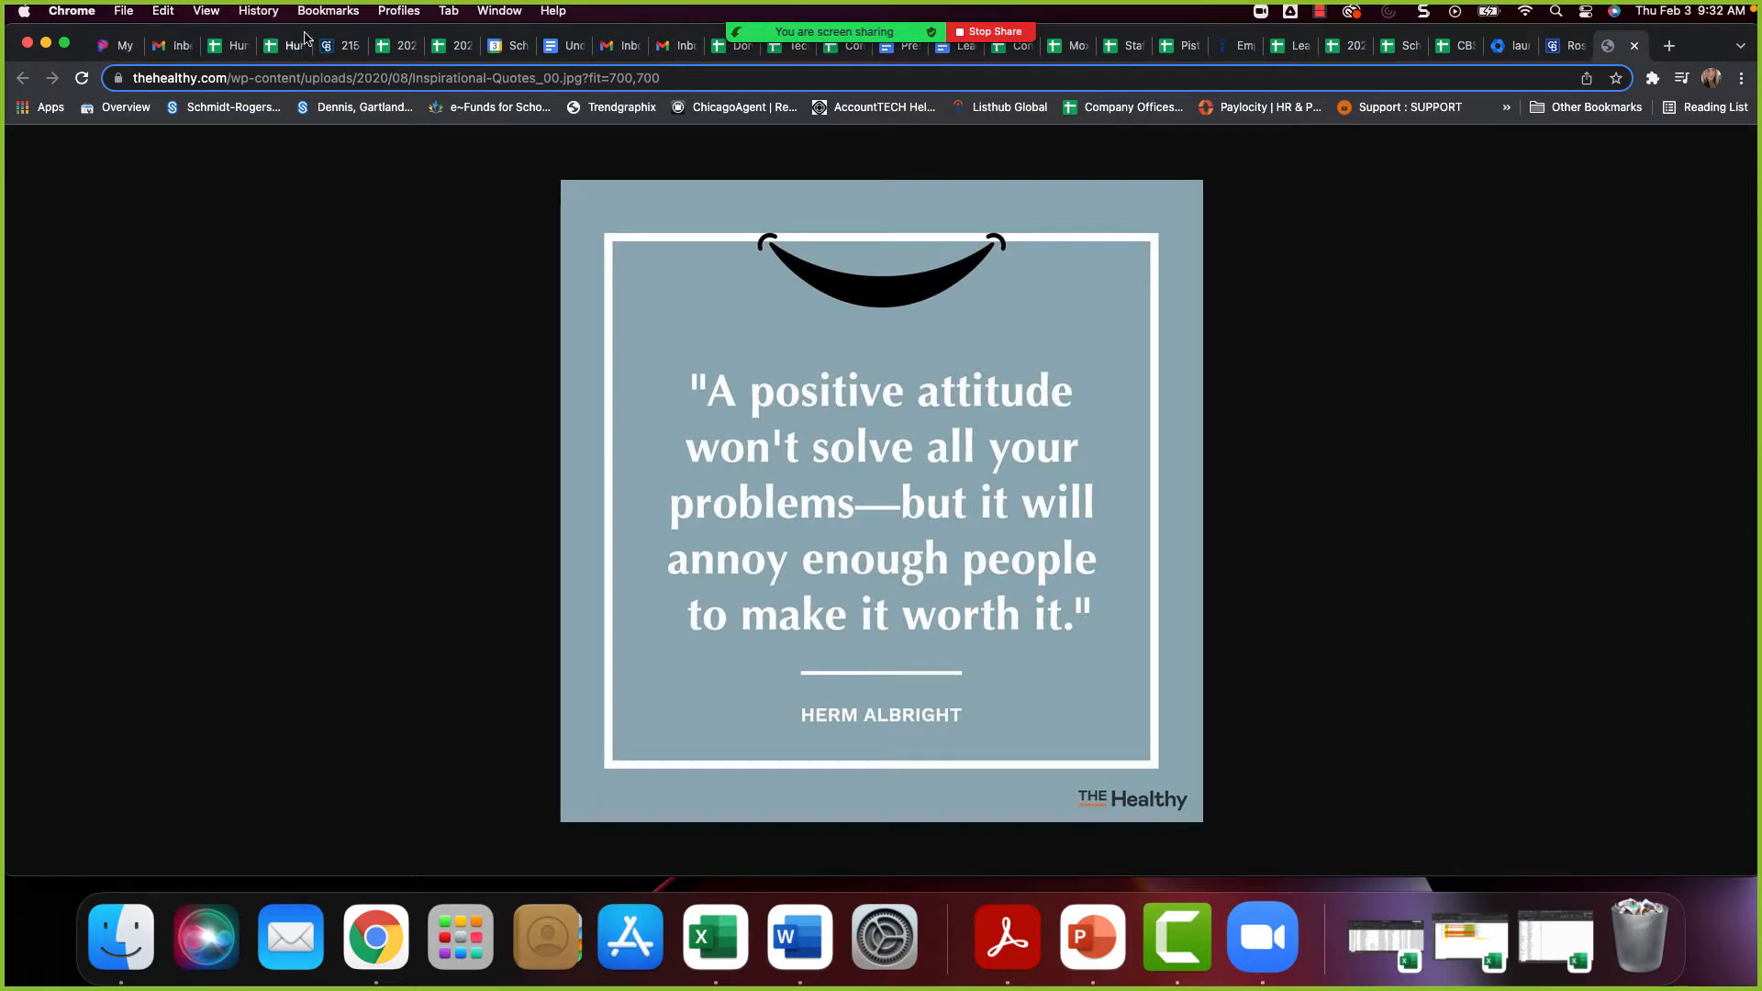
Switch to the Gmail inbox, minimize the two open chat windows and open the full mail settings
{"action": "left_click", "coordinate": [172, 45]}
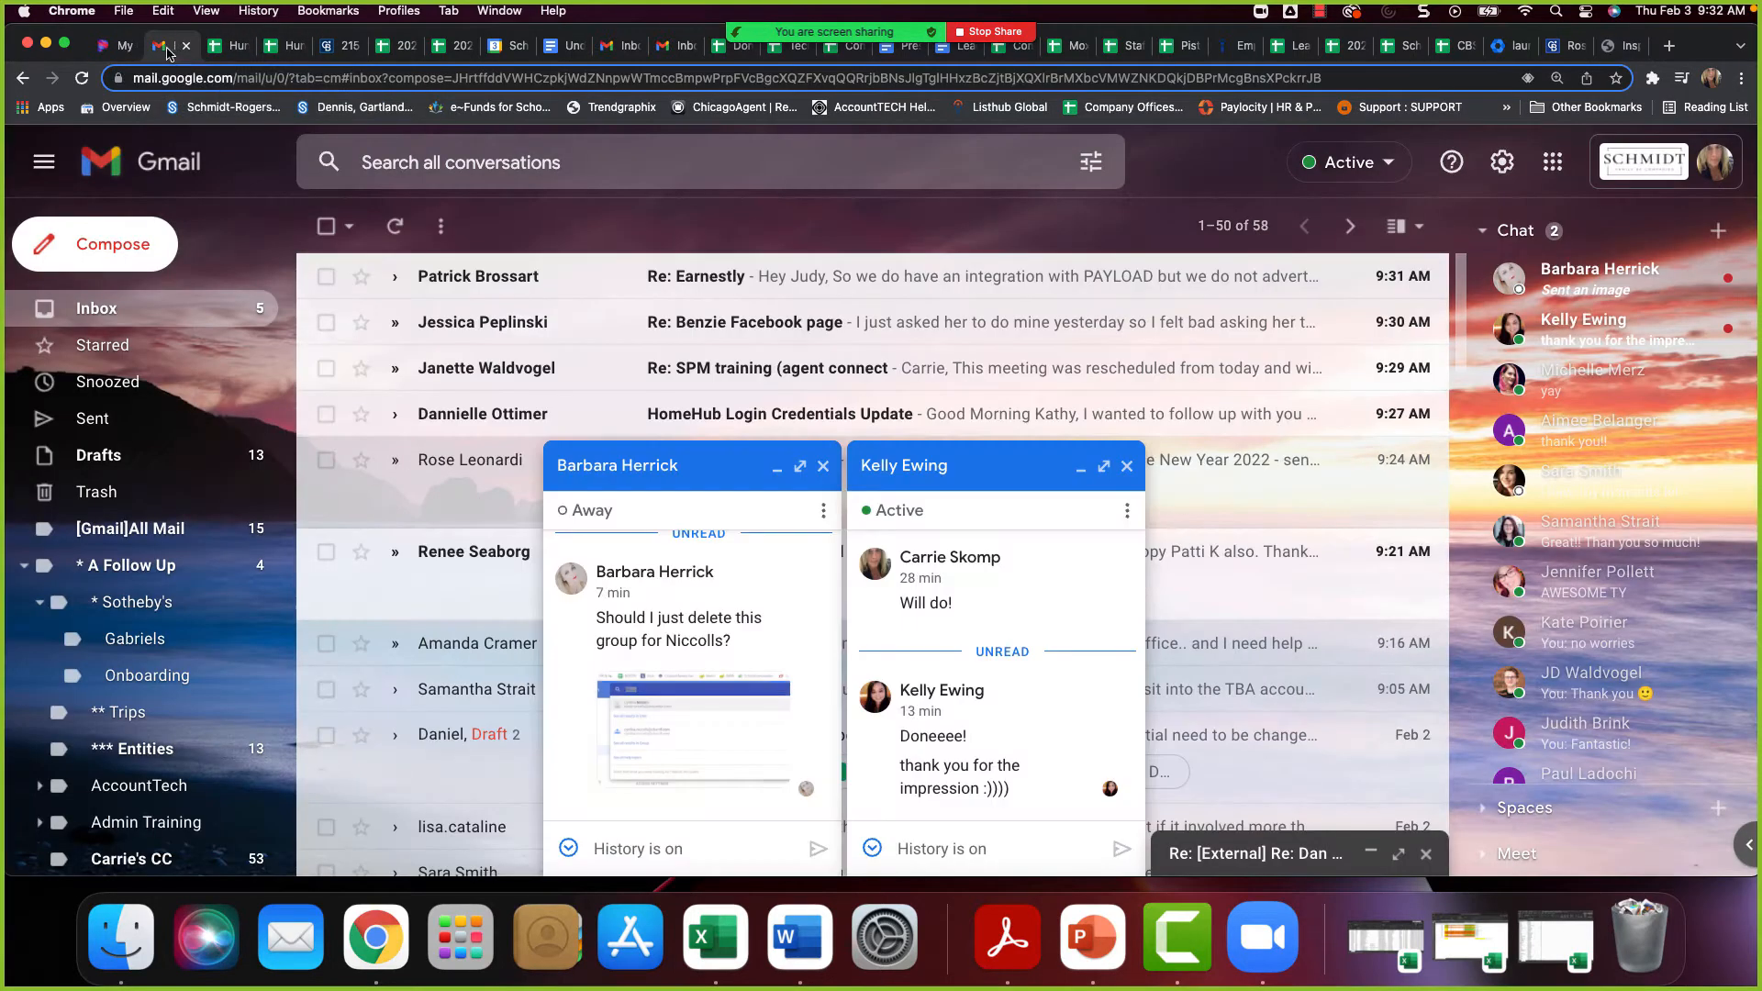
{"action": "left_click", "coordinate": [777, 466]}
{"action": "left_click", "coordinate": [1080, 466]}
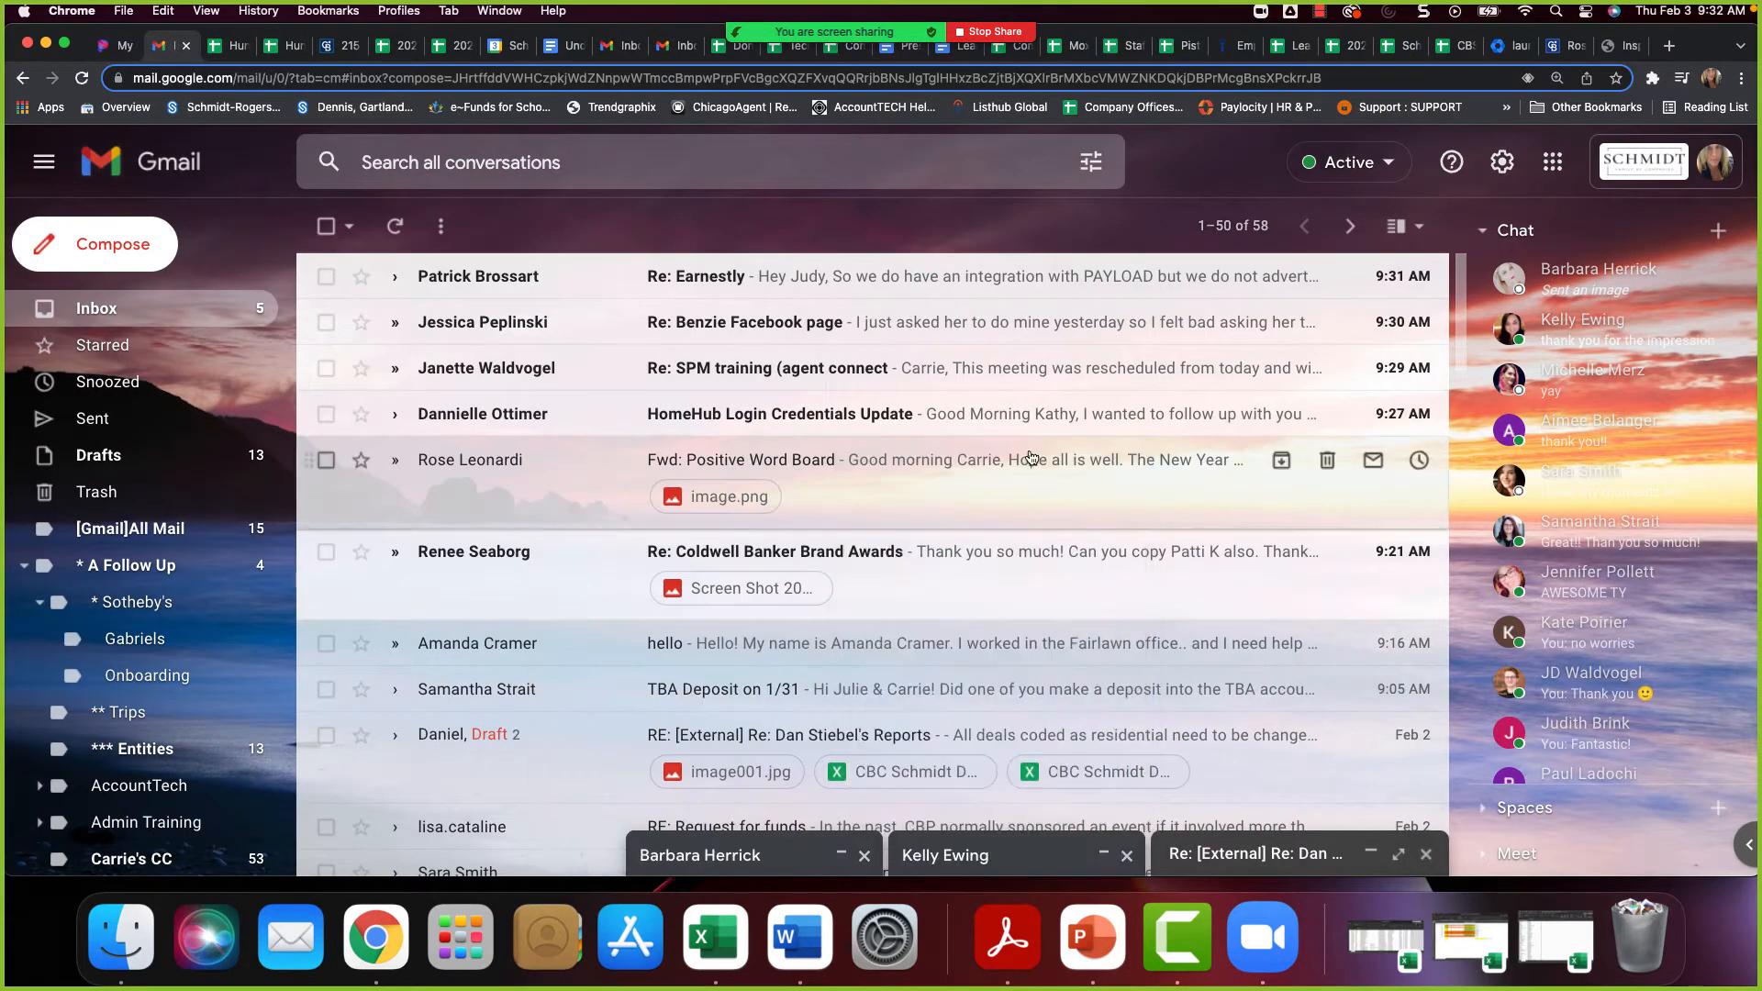
{"action": "left_click", "coordinate": [1499, 165]}
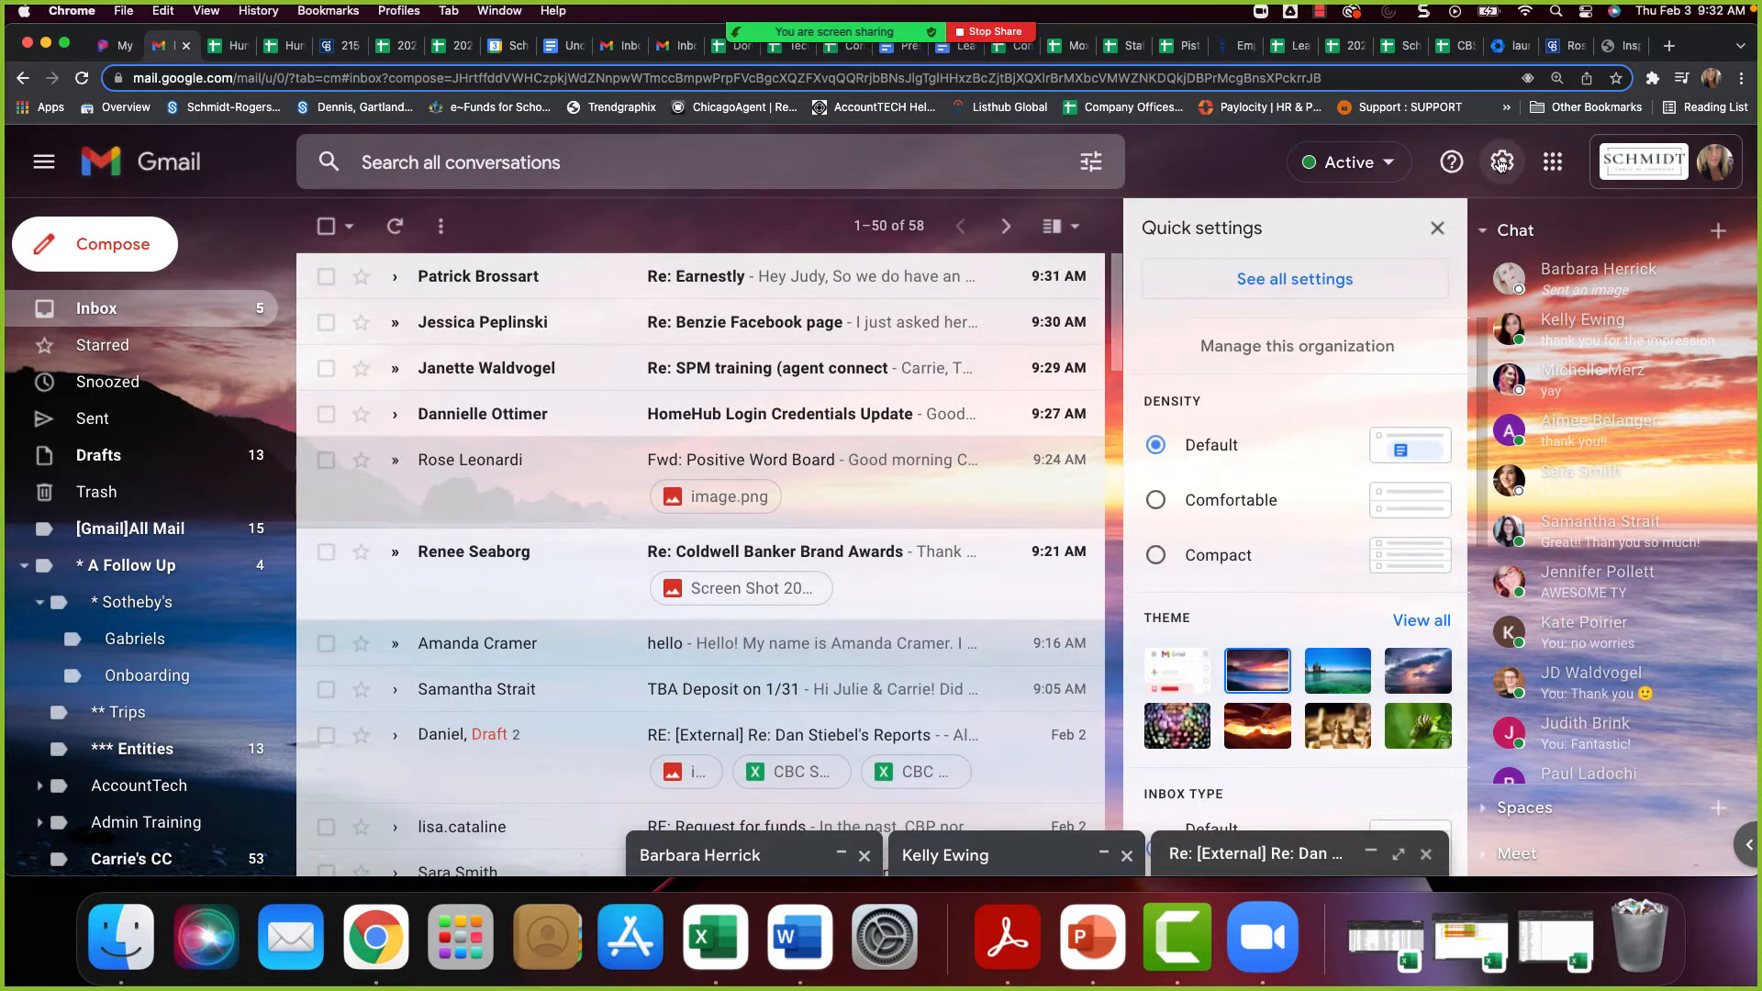
{"action": "left_click", "coordinate": [1307, 290]}
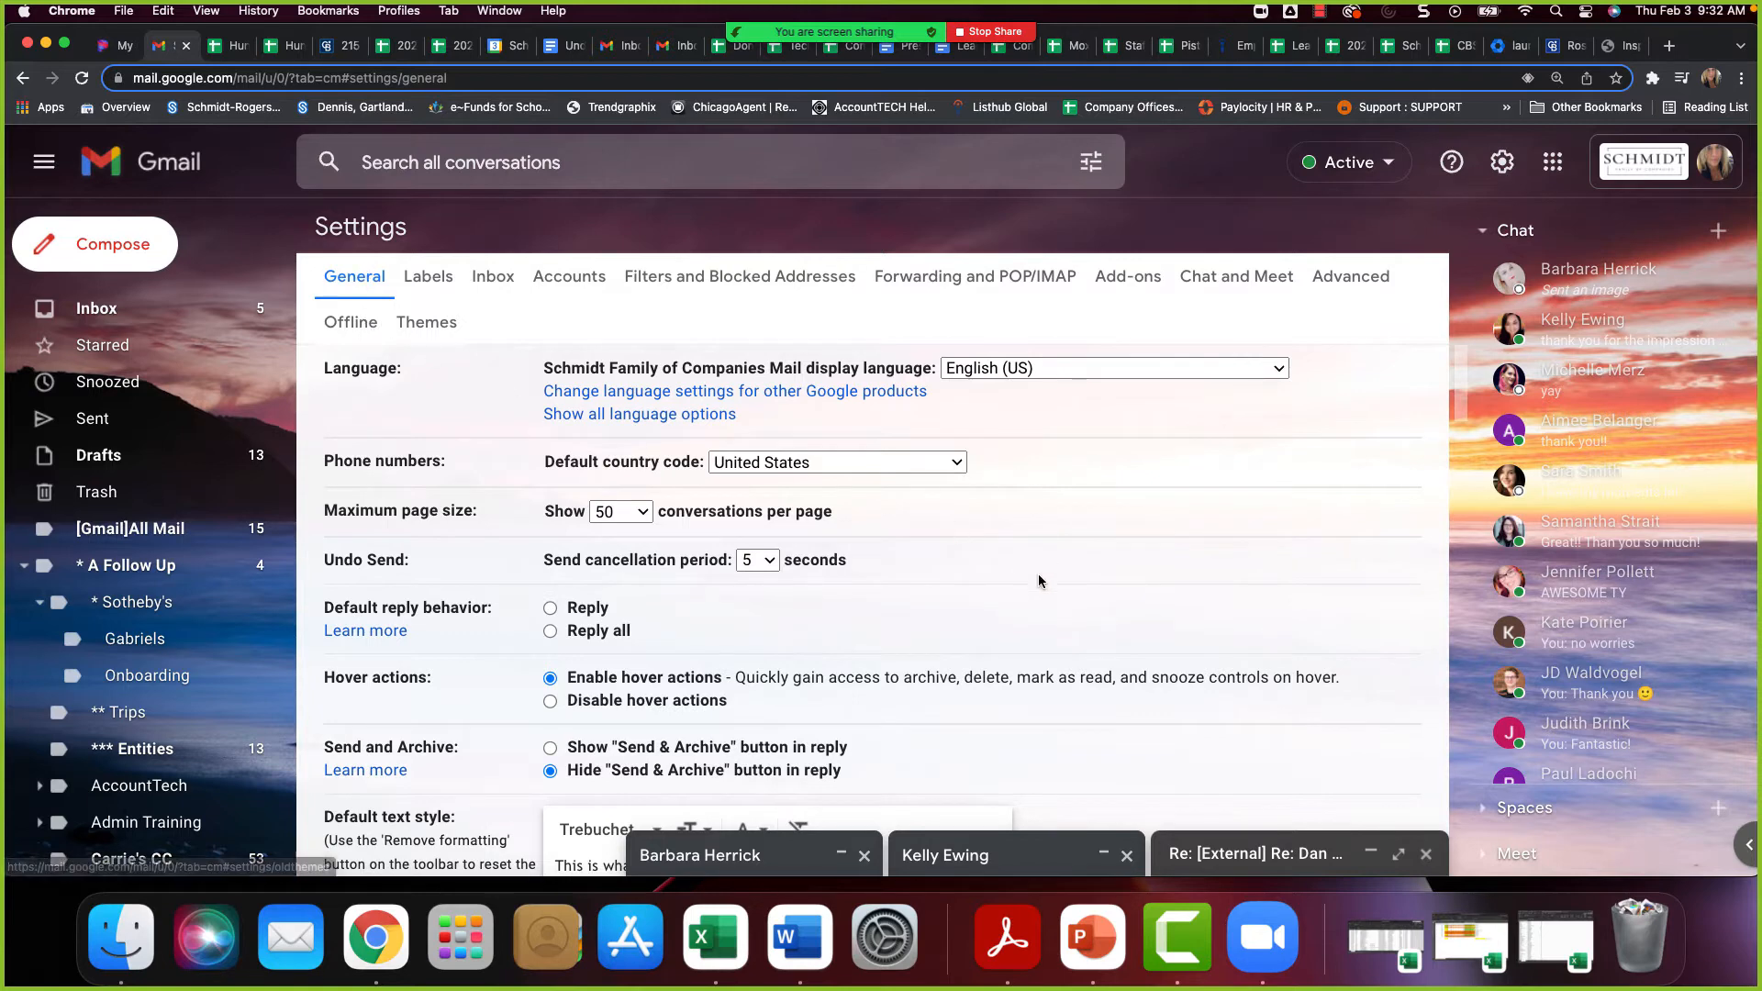
Turn on the vacation responder in the general mail settings
{"action": "scroll", "coordinate": [1039, 576], "scroll_direction": "down", "scroll_amount": 3}
{"action": "scroll", "coordinate": [1040, 584], "scroll_direction": "down", "scroll_amount": 12}
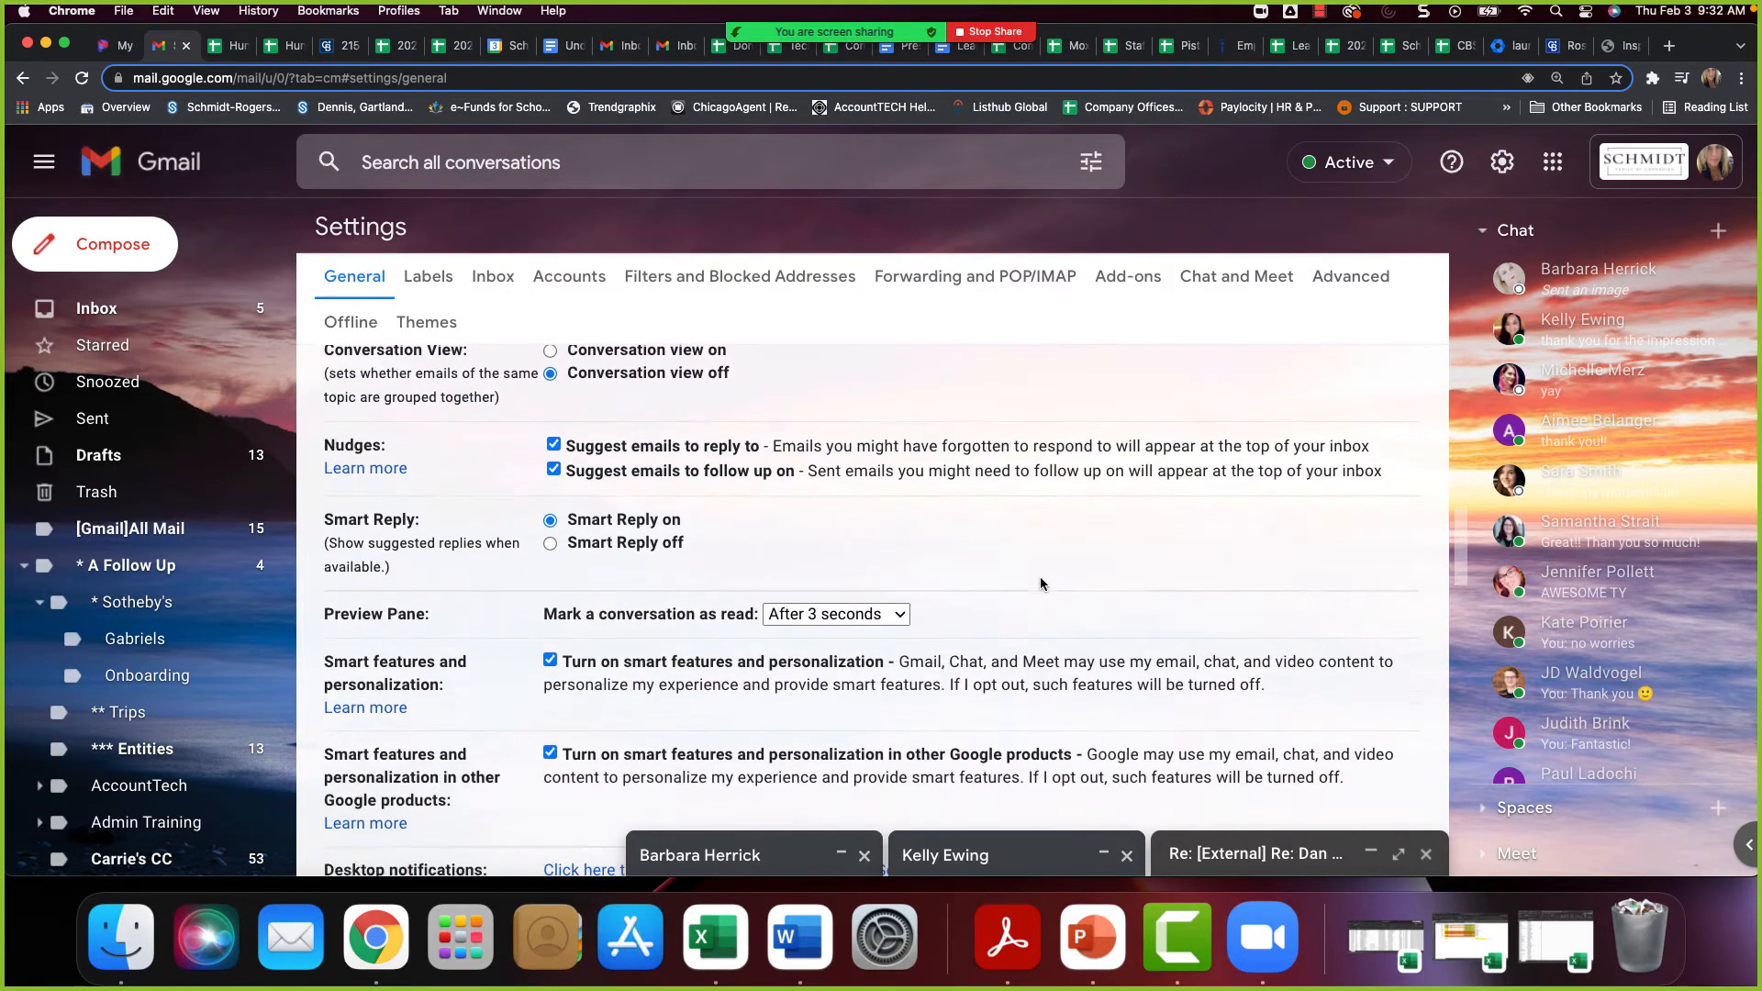
{"action": "scroll", "coordinate": [1043, 584], "scroll_direction": "down", "scroll_amount": 10}
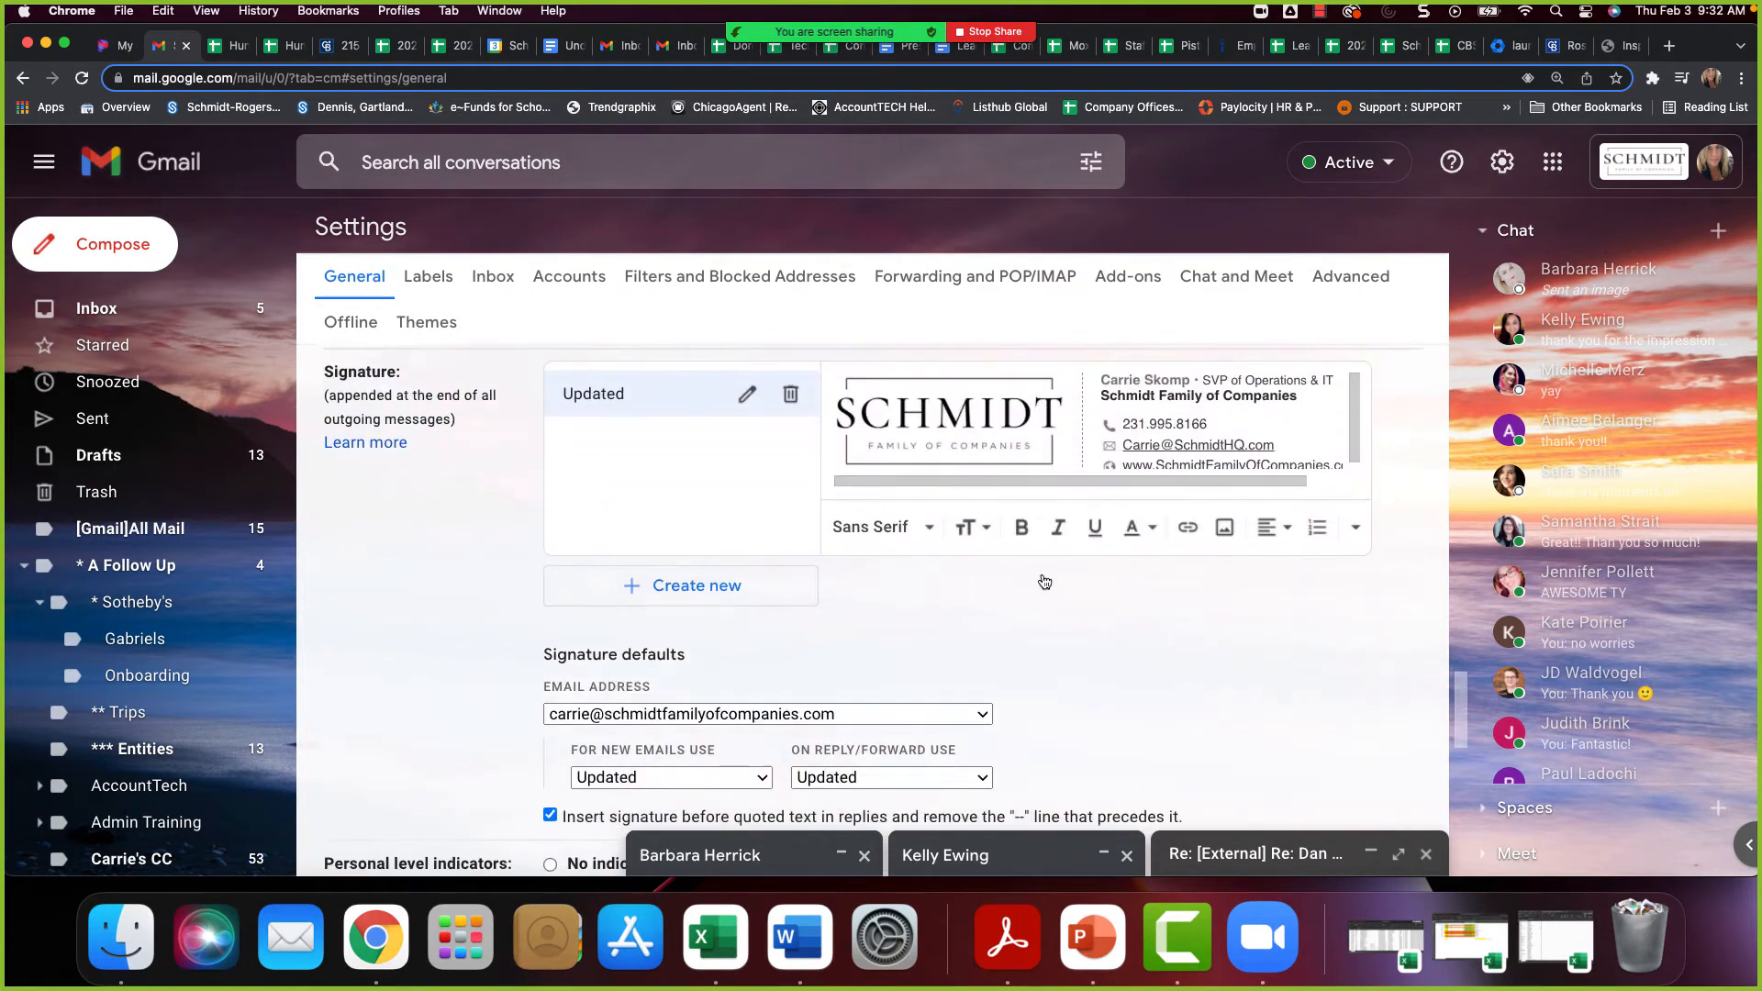
{"action": "scroll", "coordinate": [1046, 596], "scroll_direction": "down", "scroll_amount": 8}
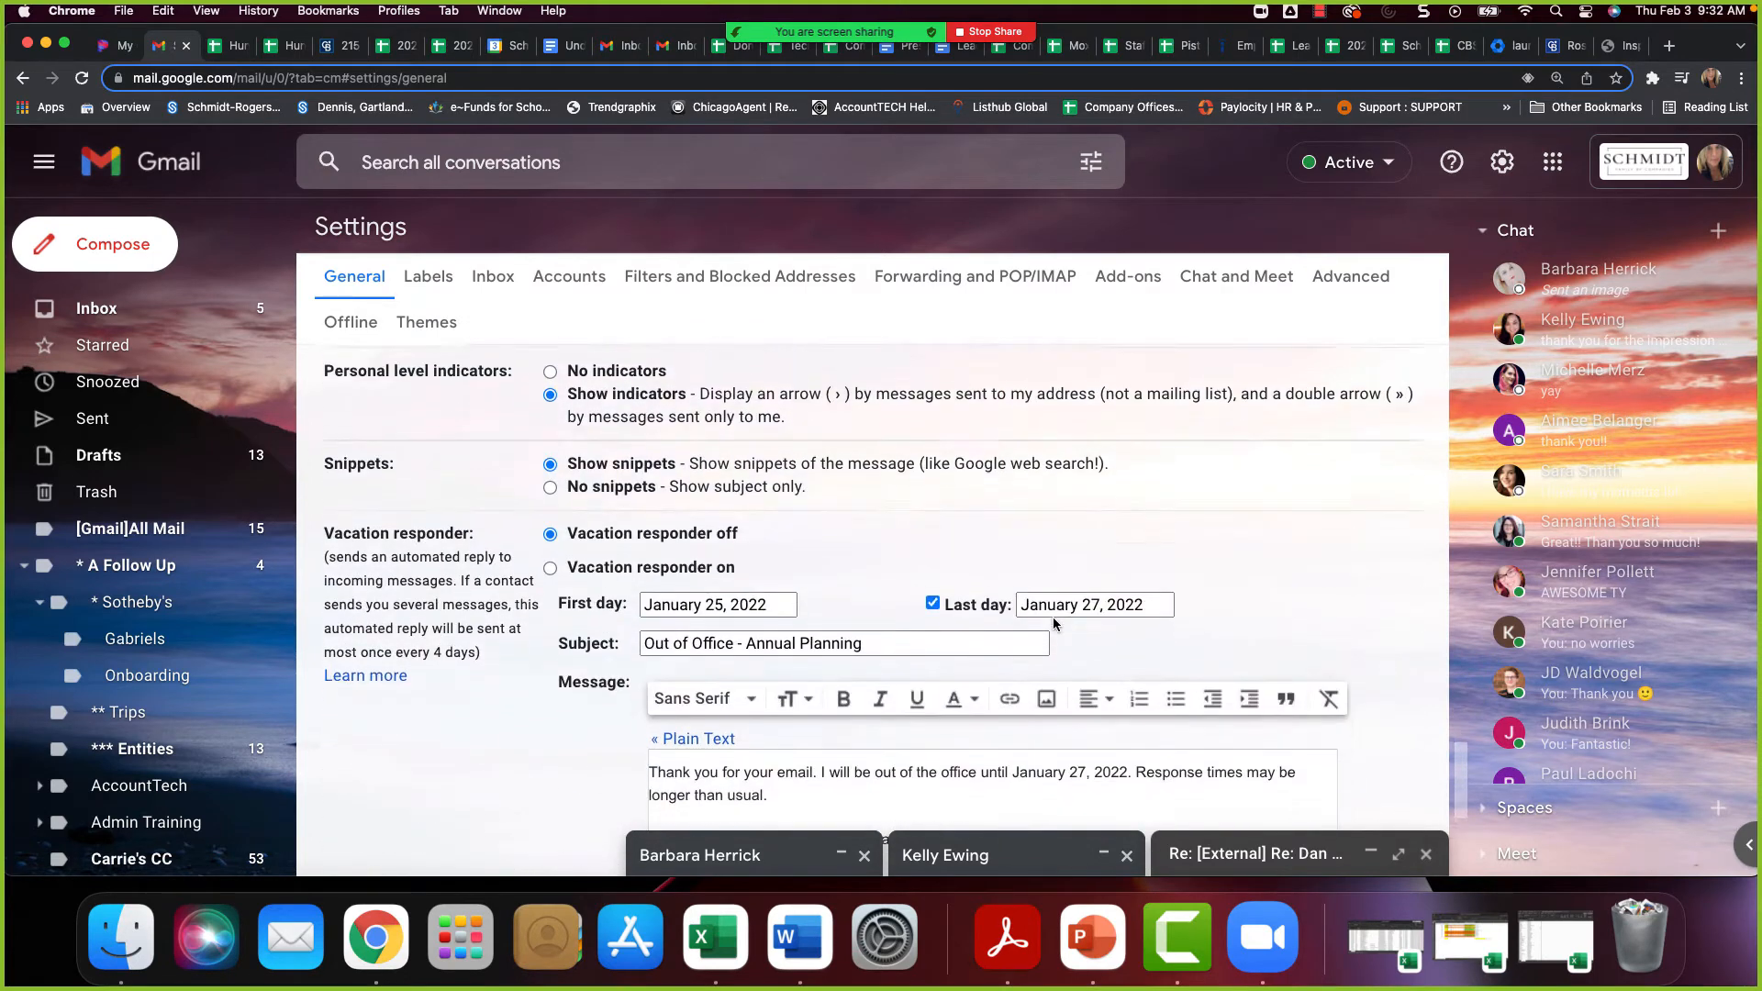
{"action": "scroll", "coordinate": [1051, 618], "scroll_direction": "down", "scroll_amount": 2}
{"action": "scroll", "coordinate": [1052, 619], "scroll_direction": "up", "scroll_amount": 5}
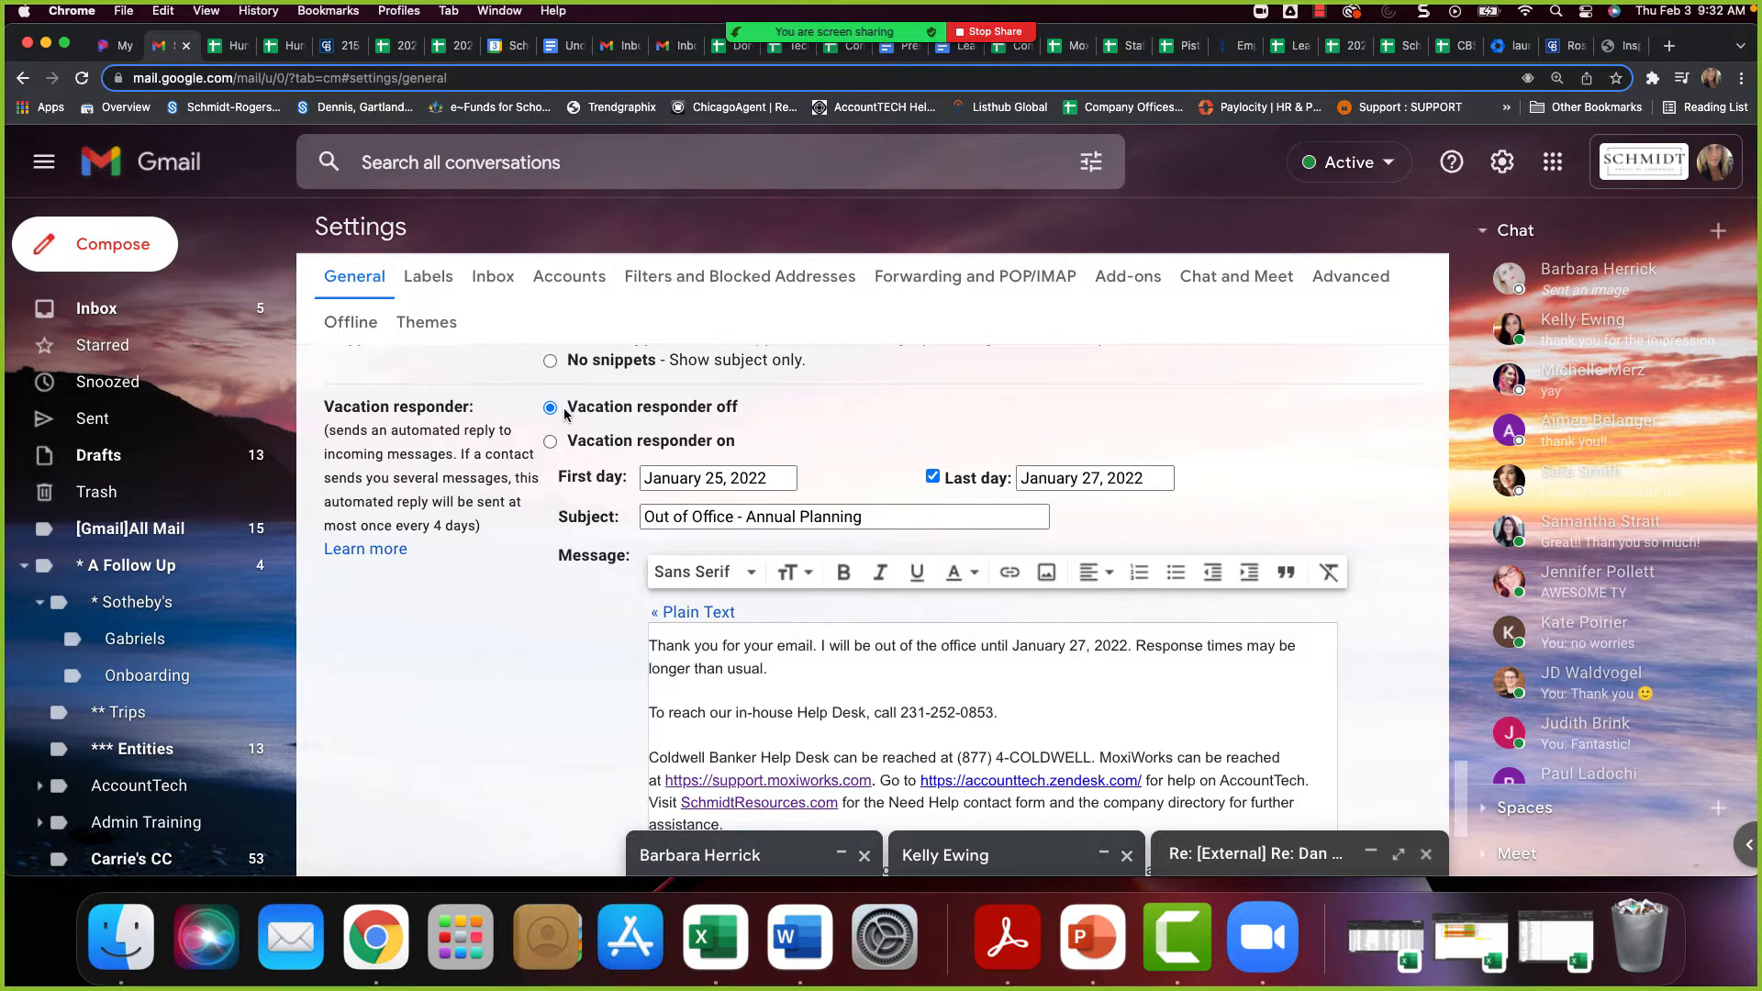
{"action": "left_click", "coordinate": [550, 443]}
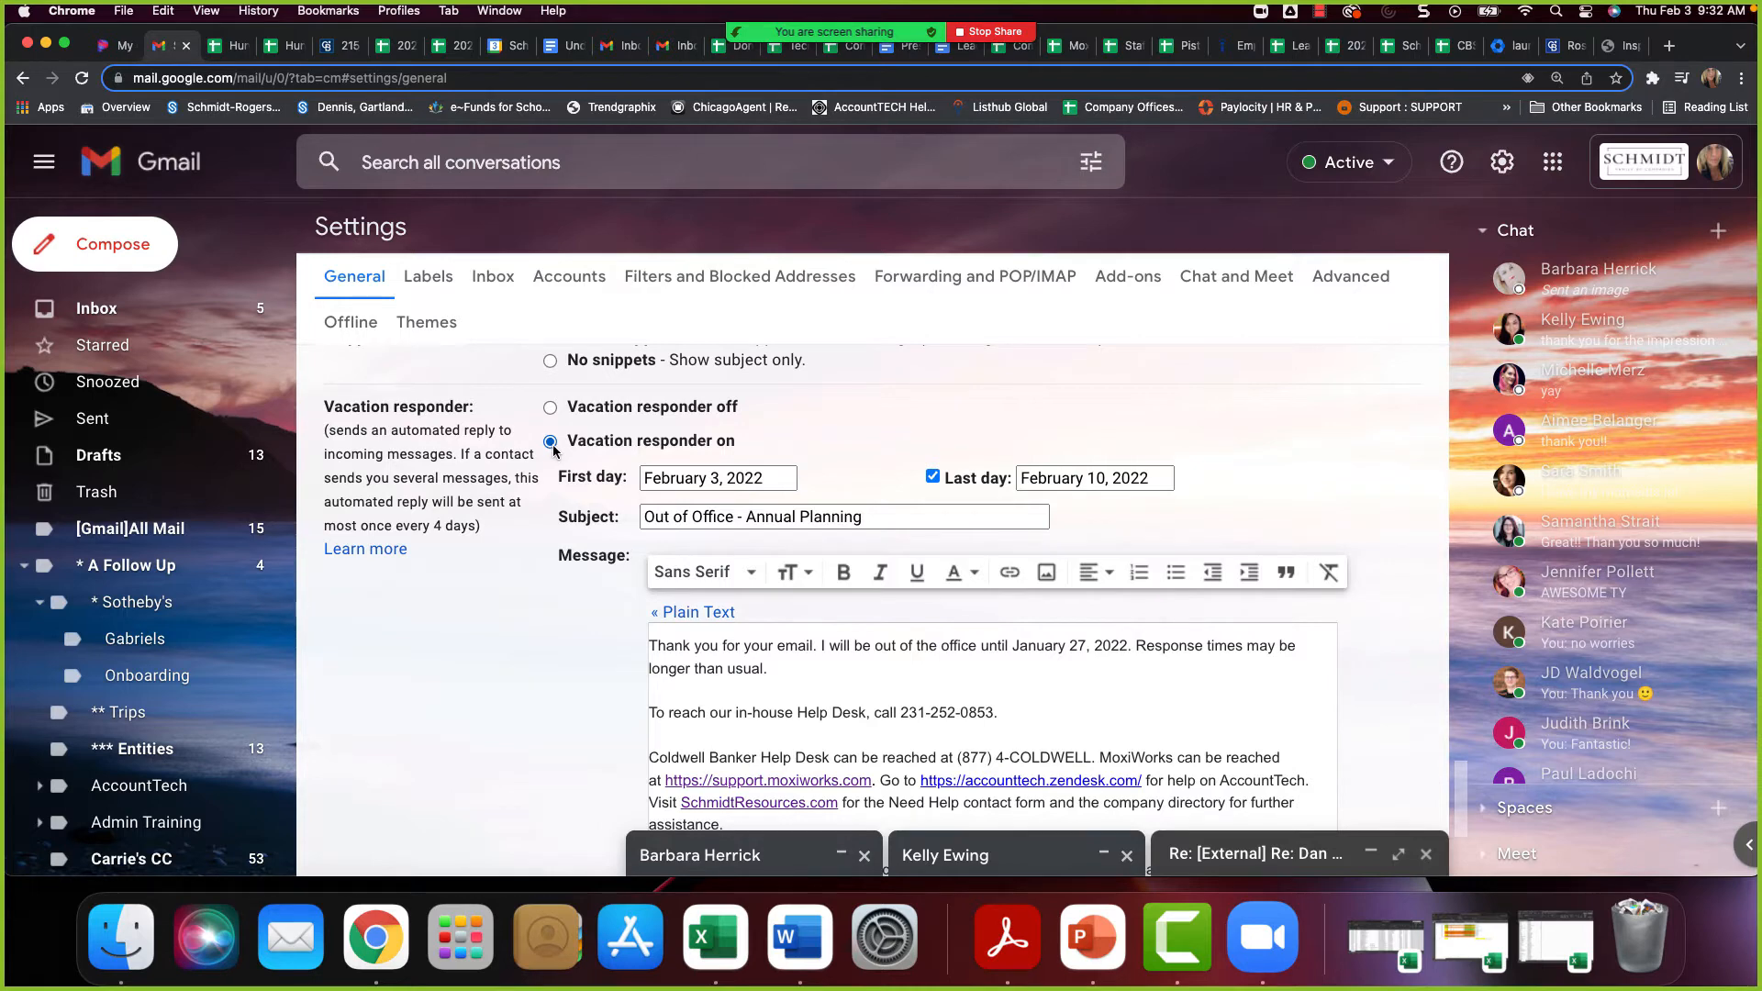
Look at the vacation responder's first-day calendar and highlight "Annual Planning" in the subject
{"action": "left_click", "coordinate": [784, 479]}
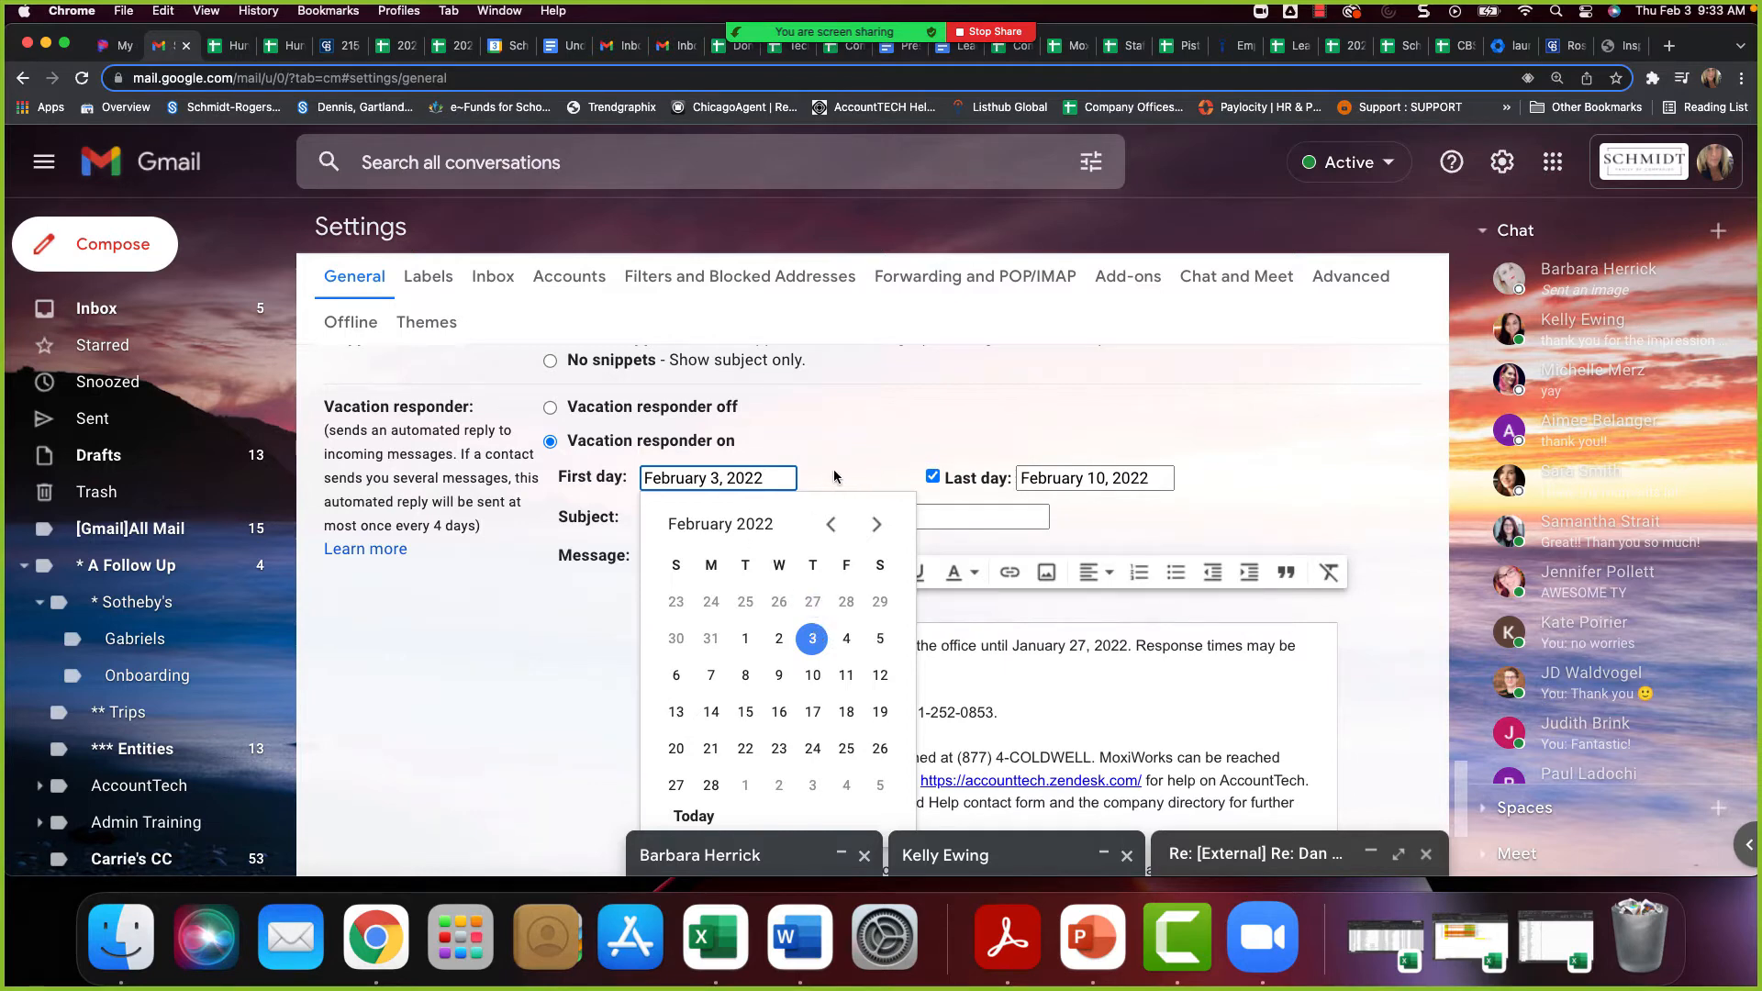
{"action": "left_click", "coordinate": [1138, 518]}
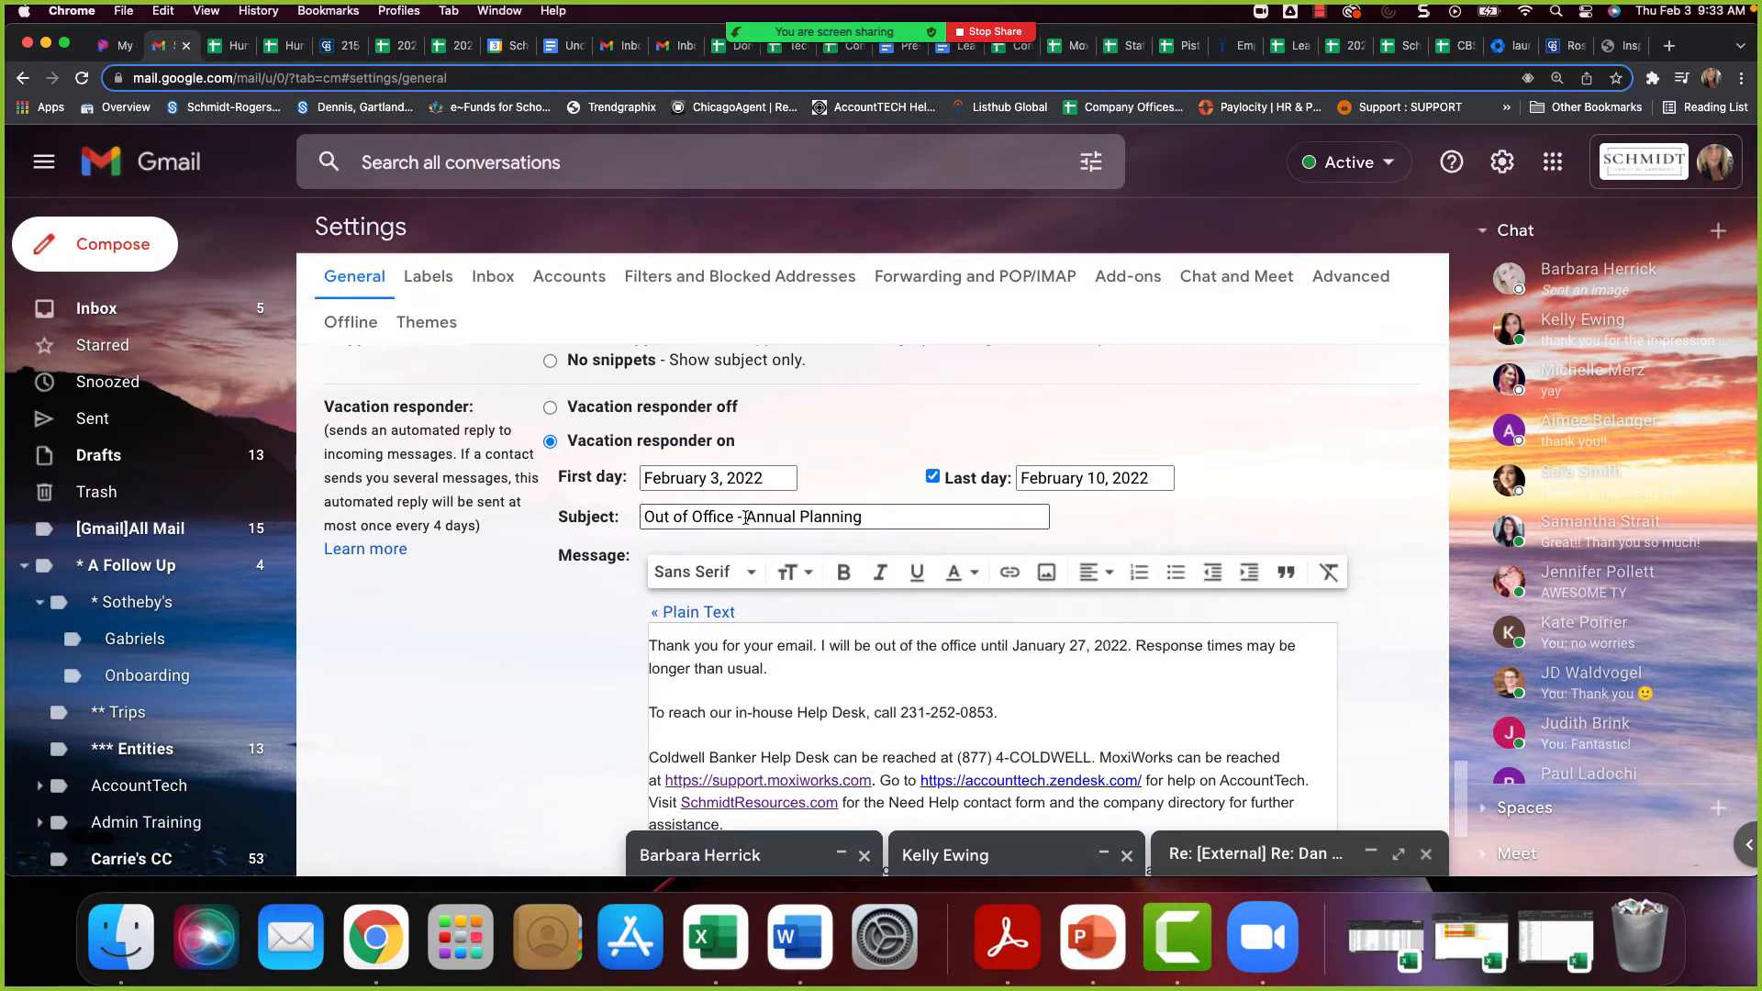
{"action": "left_click_drag", "start_coordinate": [745, 518], "coordinate": [883, 519]}
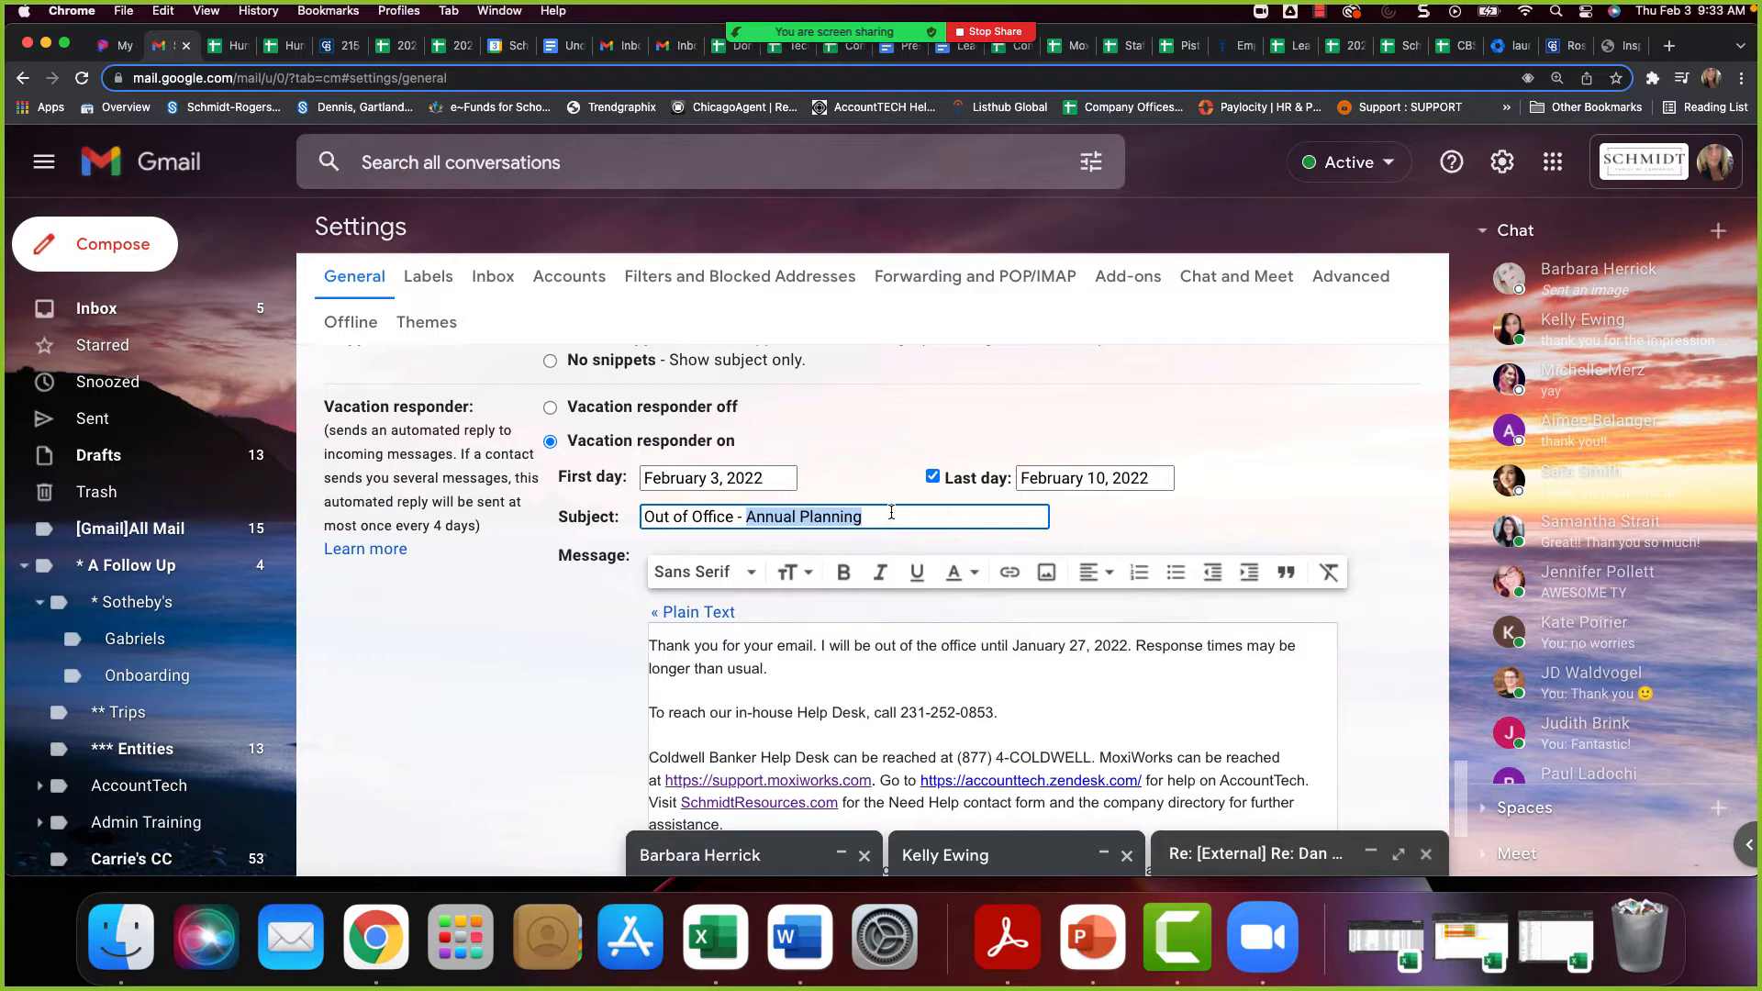
Review the vacation responder's dates, message text, contact instructions and the options limiting who receives a response
{"action": "scroll", "coordinate": [887, 608], "scroll_direction": "down", "scroll_amount": 3}
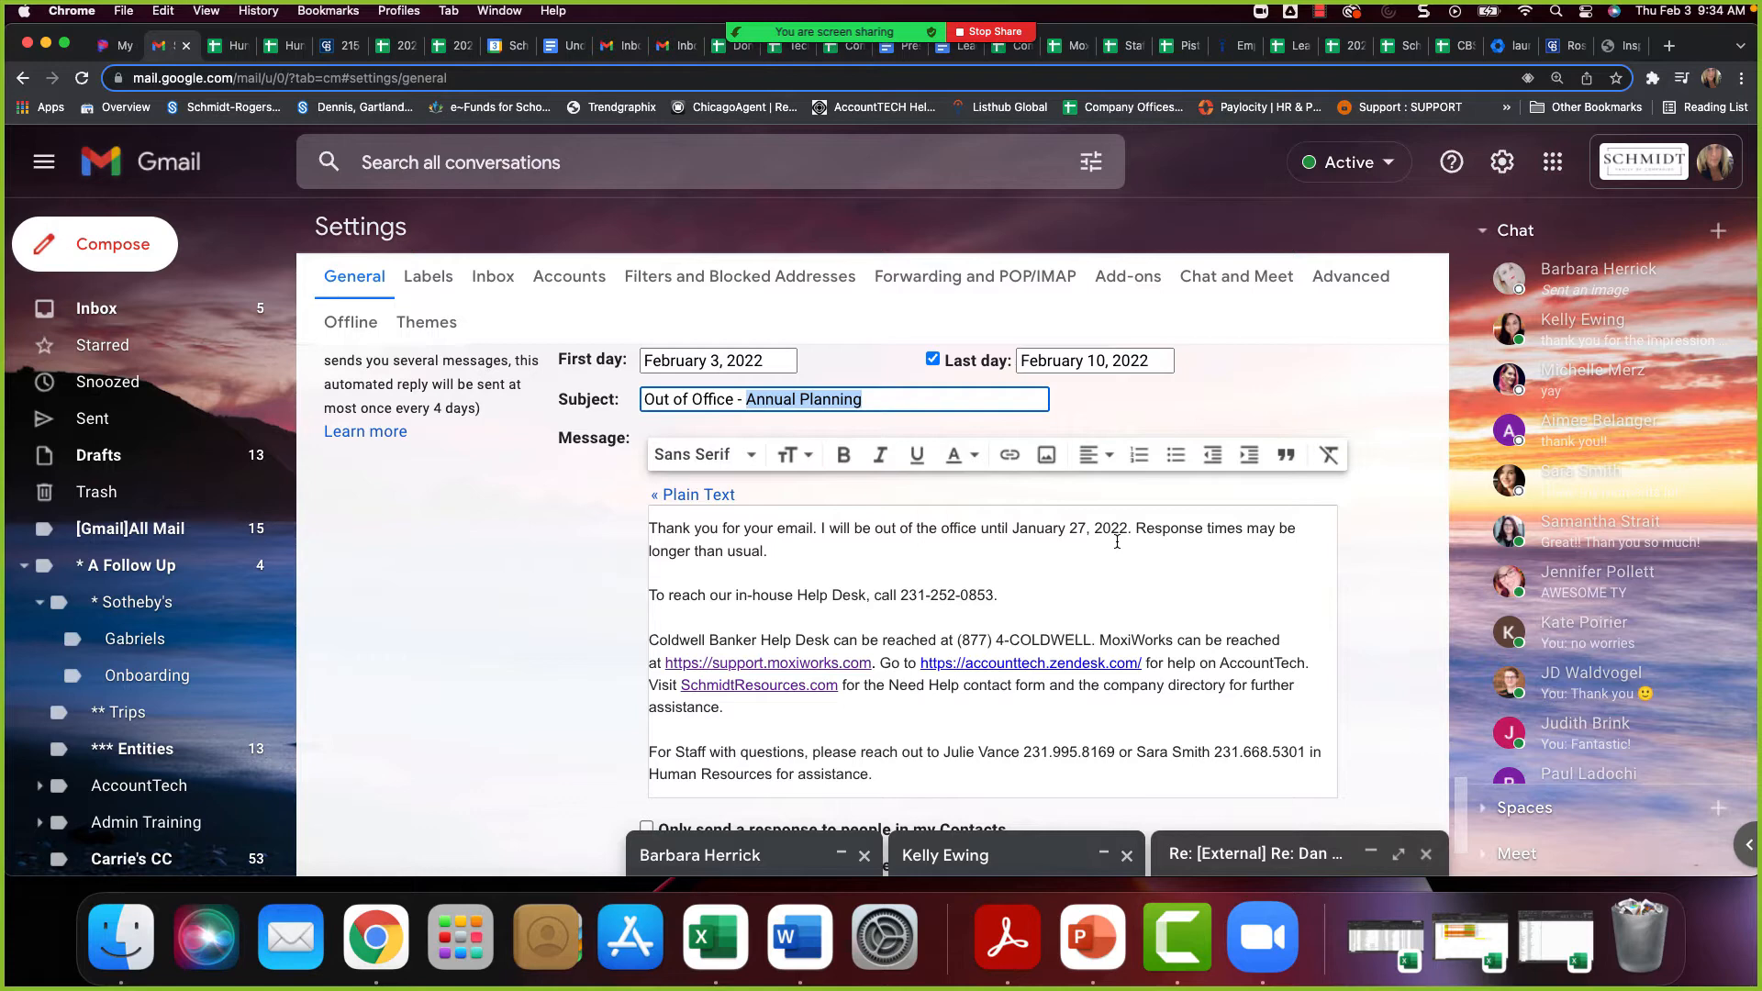
{"action": "scroll", "coordinate": [1086, 622], "scroll_direction": "down", "scroll_amount": 1}
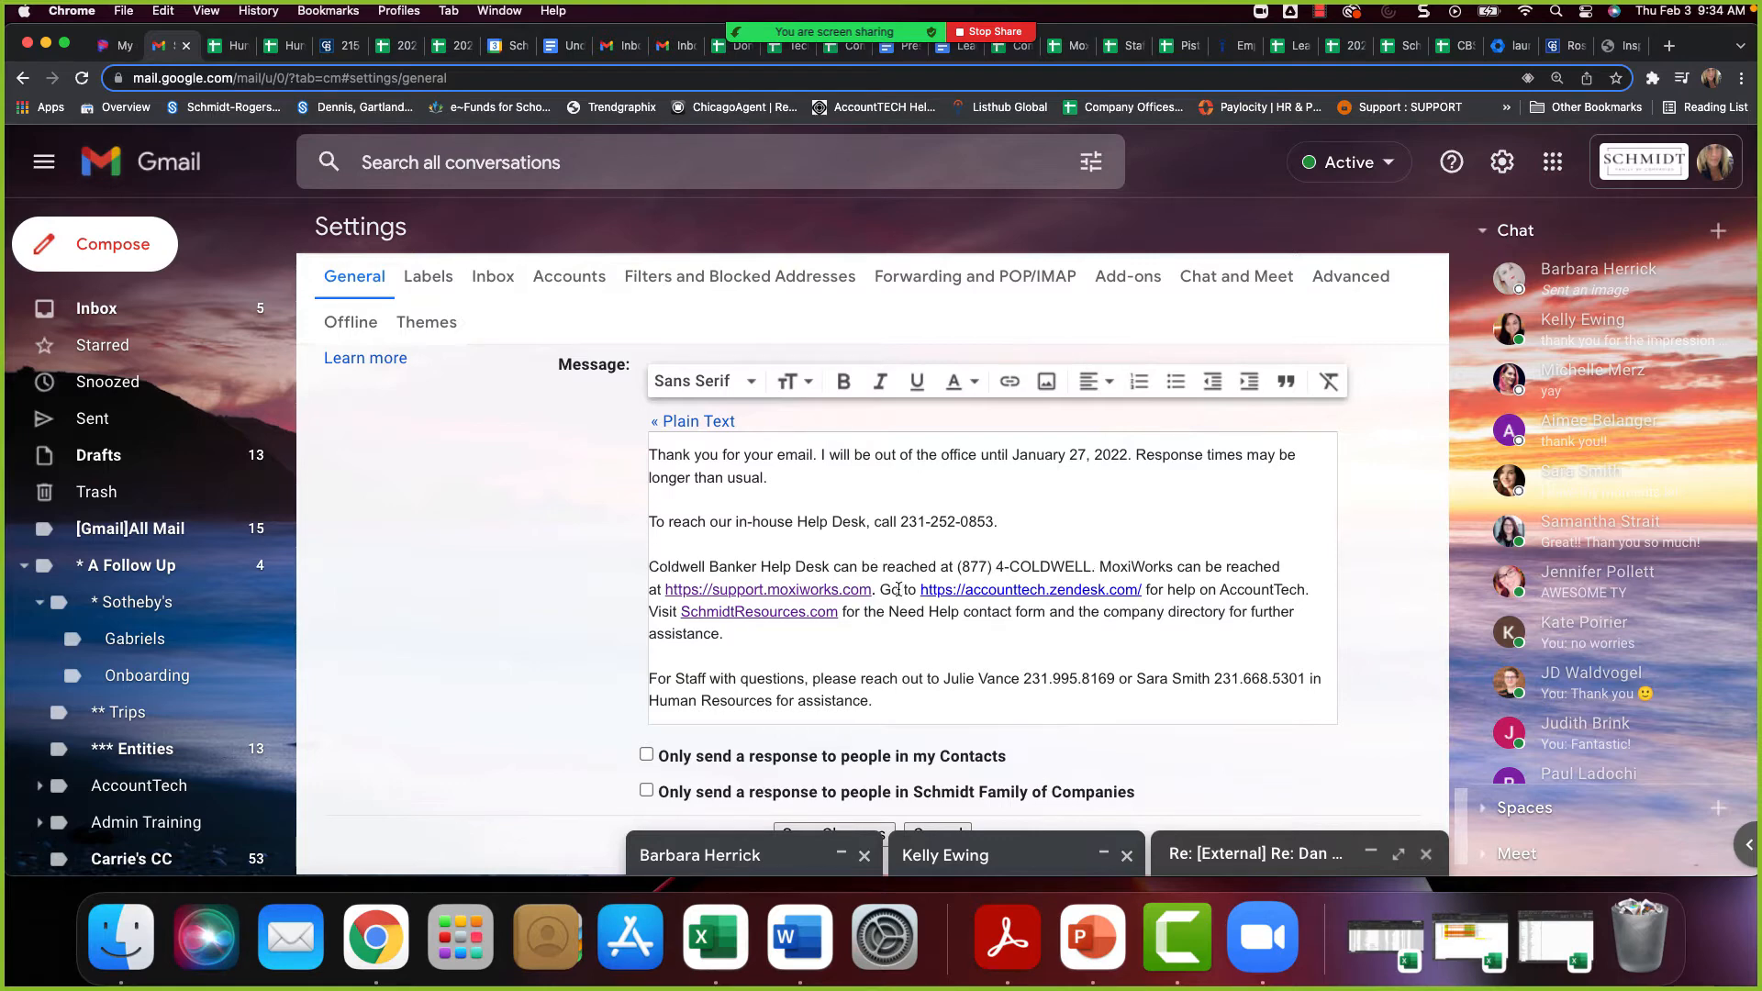
{"action": "scroll", "coordinate": [766, 642], "scroll_direction": "down", "scroll_amount": 1}
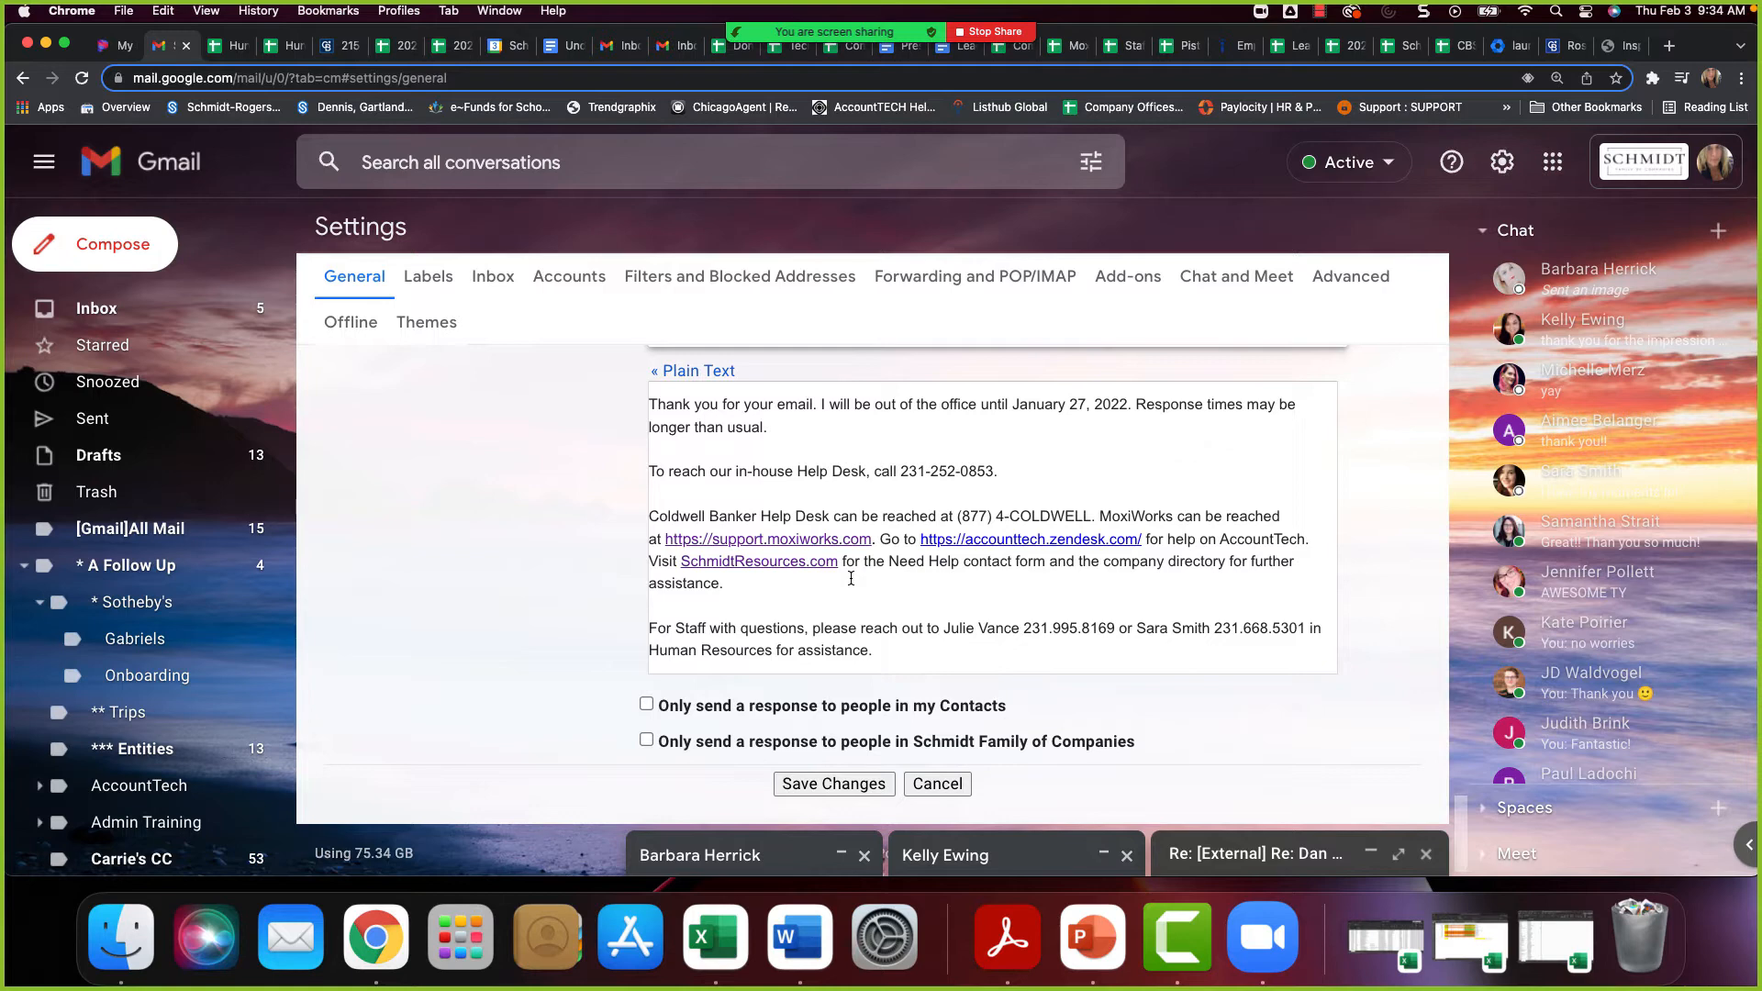
{"action": "scroll", "coordinate": [849, 579], "scroll_direction": "up", "scroll_amount": 1}
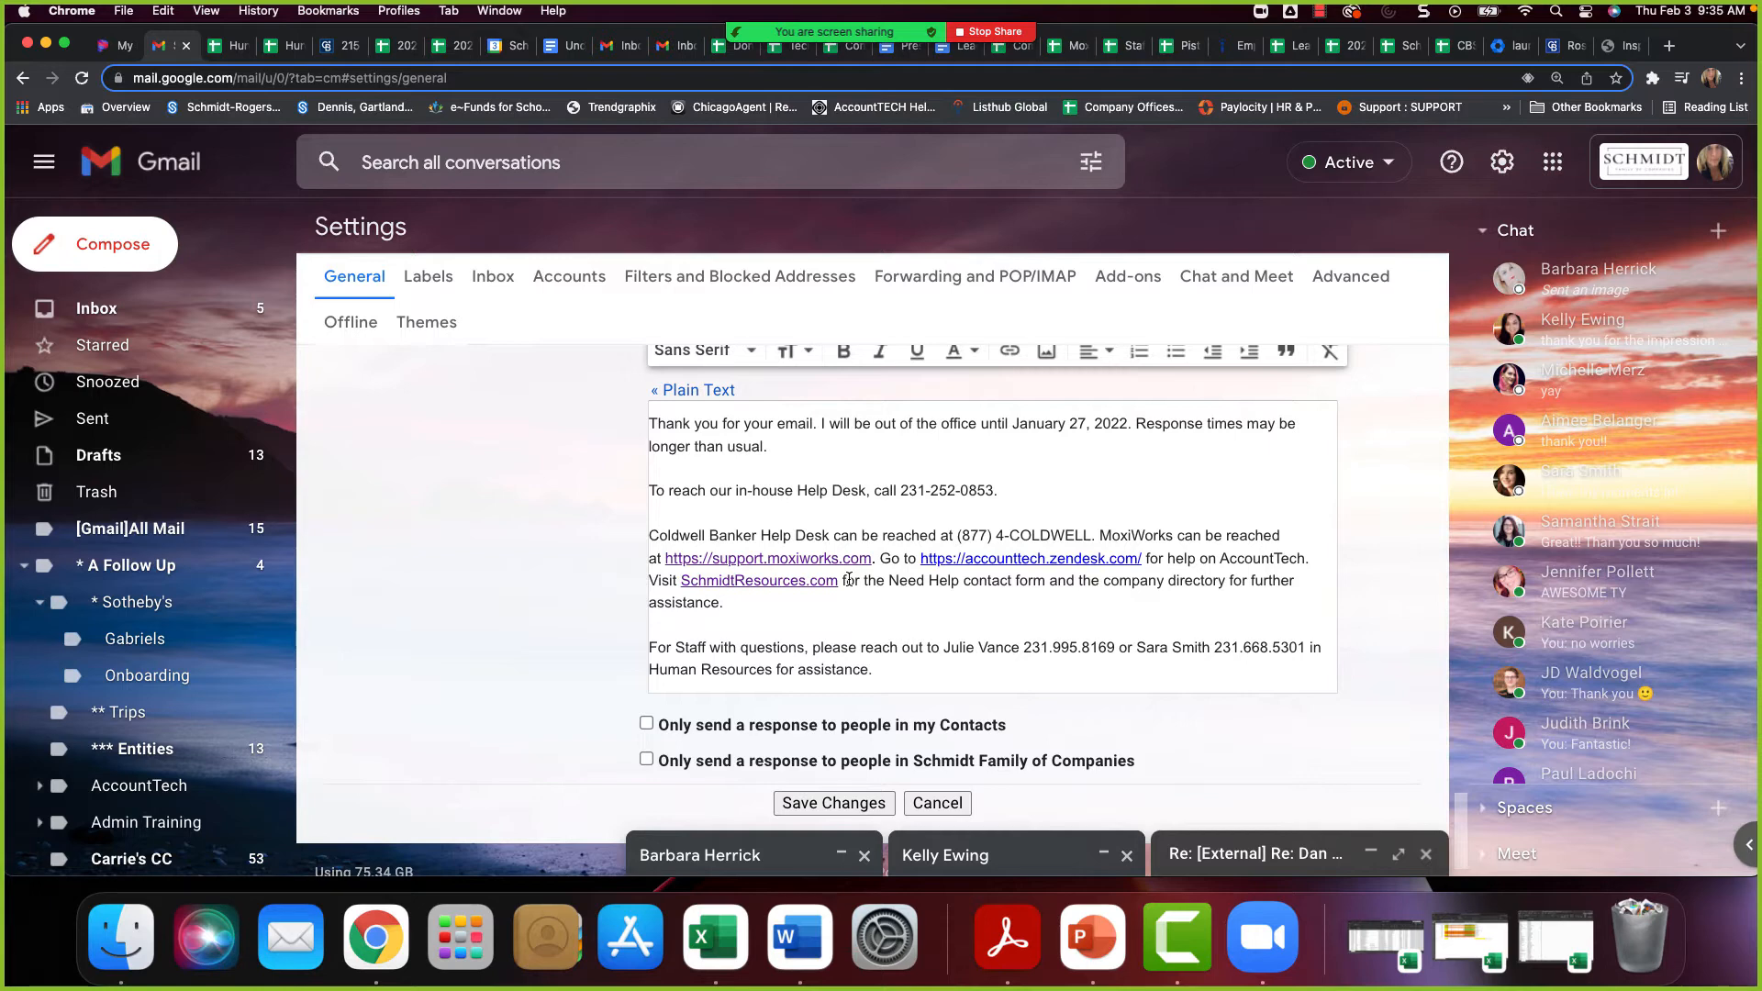
{"action": "scroll", "coordinate": [846, 582], "scroll_direction": "down", "scroll_amount": 1}
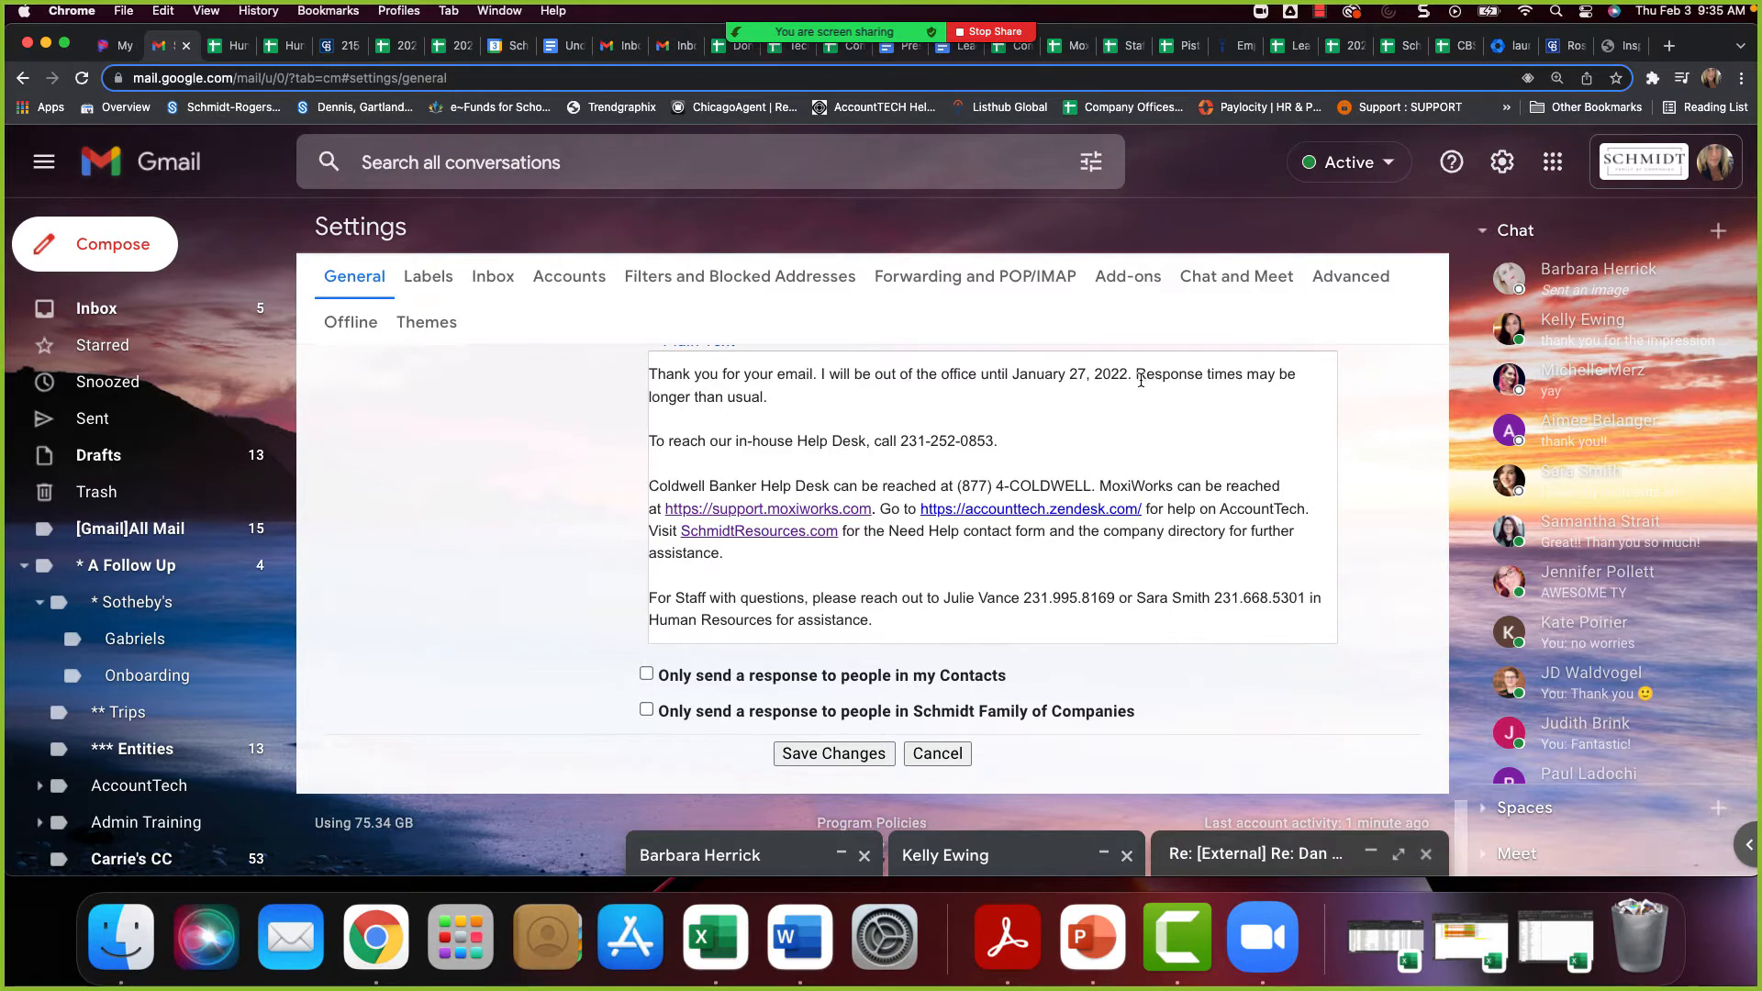
{"action": "scroll", "coordinate": [1123, 413], "scroll_direction": "up", "scroll_amount": 3}
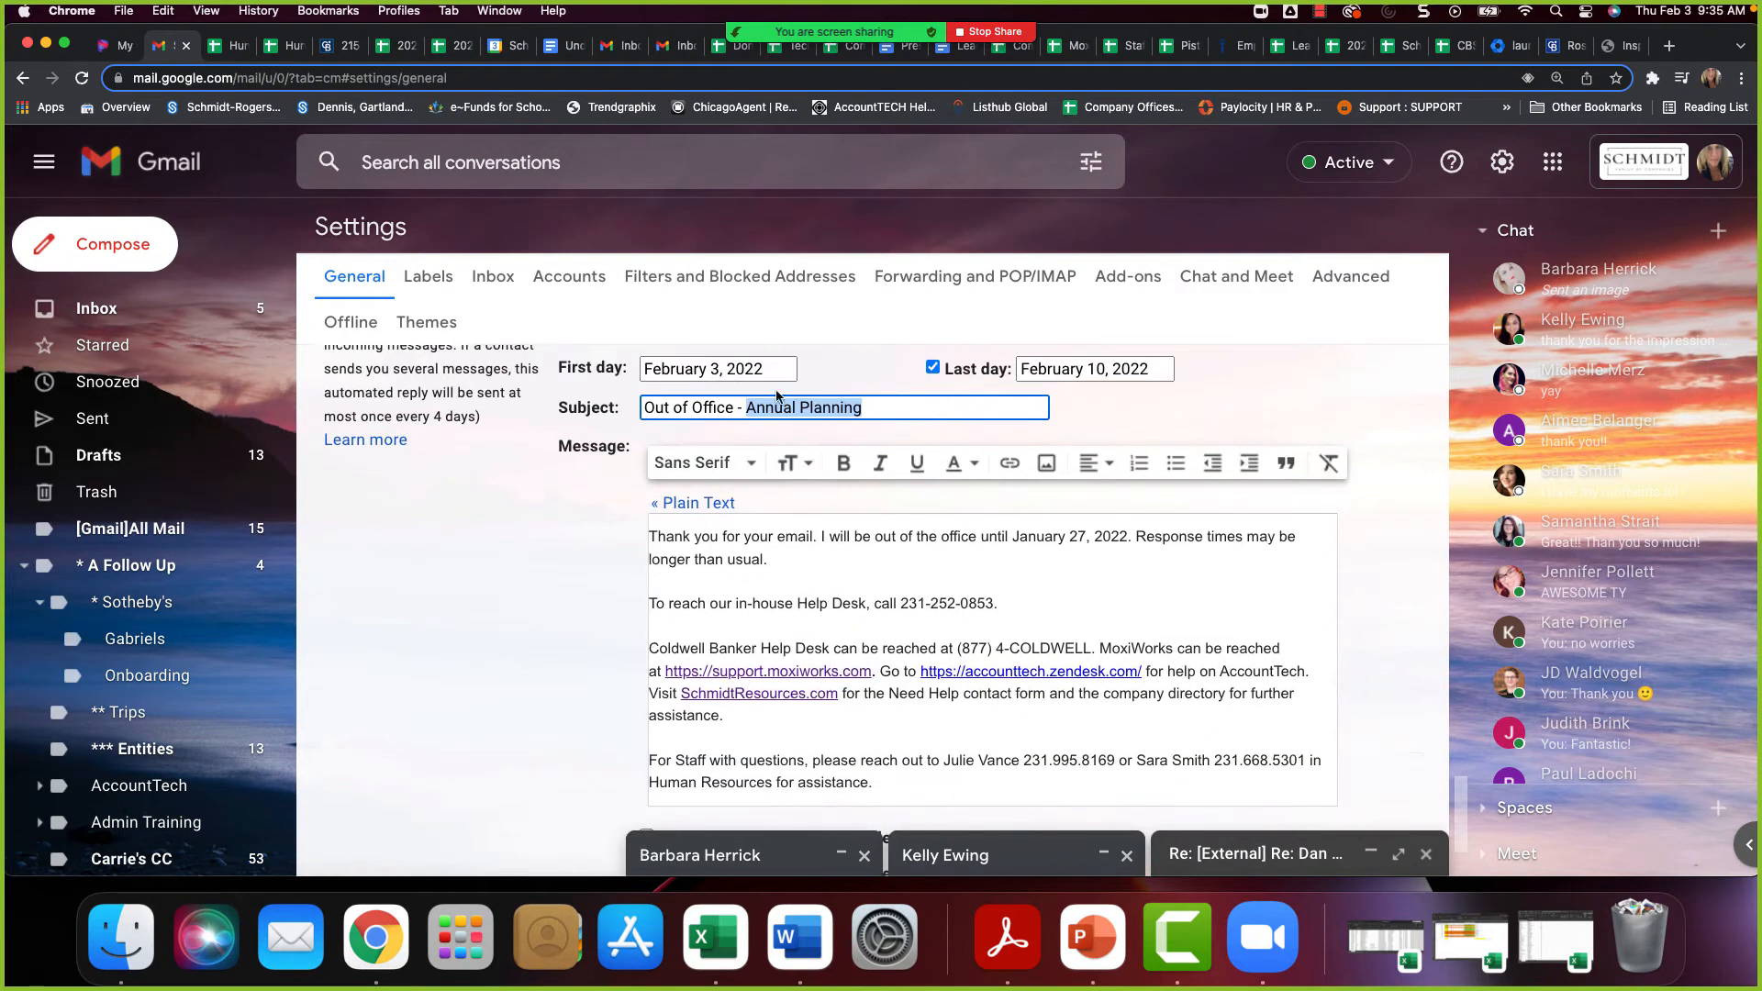
{"action": "scroll", "coordinate": [1116, 560], "scroll_direction": "down", "scroll_amount": 2}
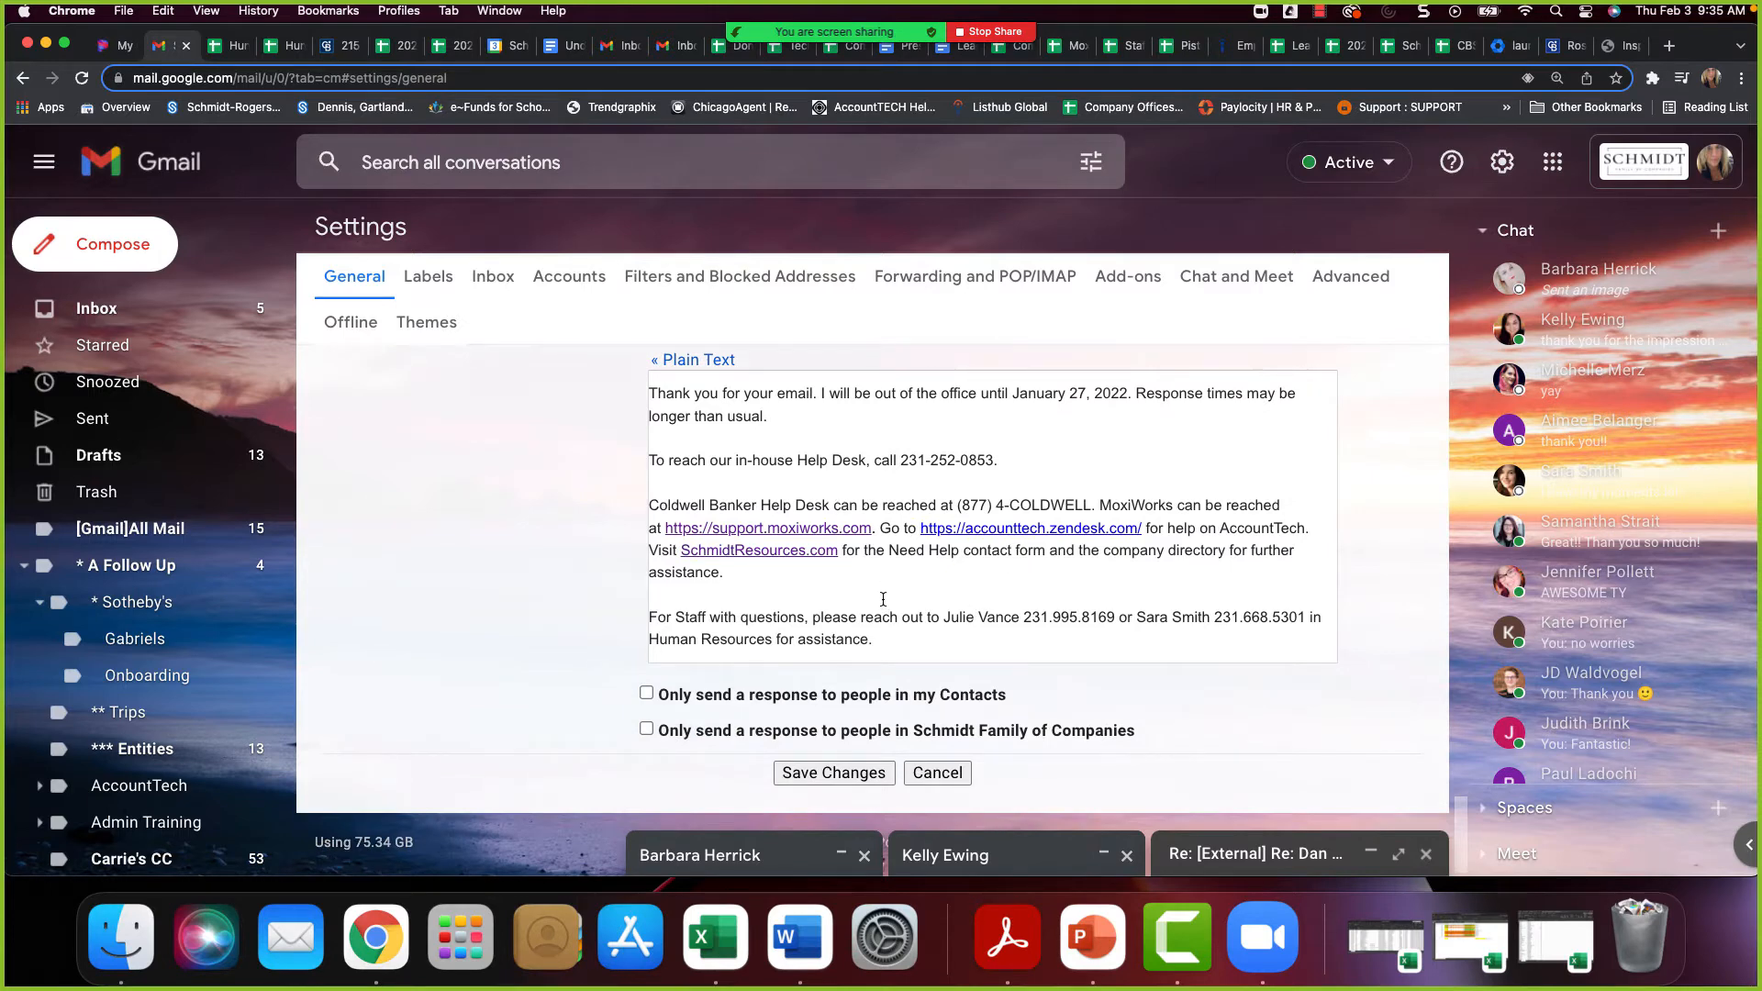
{"action": "scroll", "coordinate": [886, 592], "scroll_direction": "down", "scroll_amount": 1}
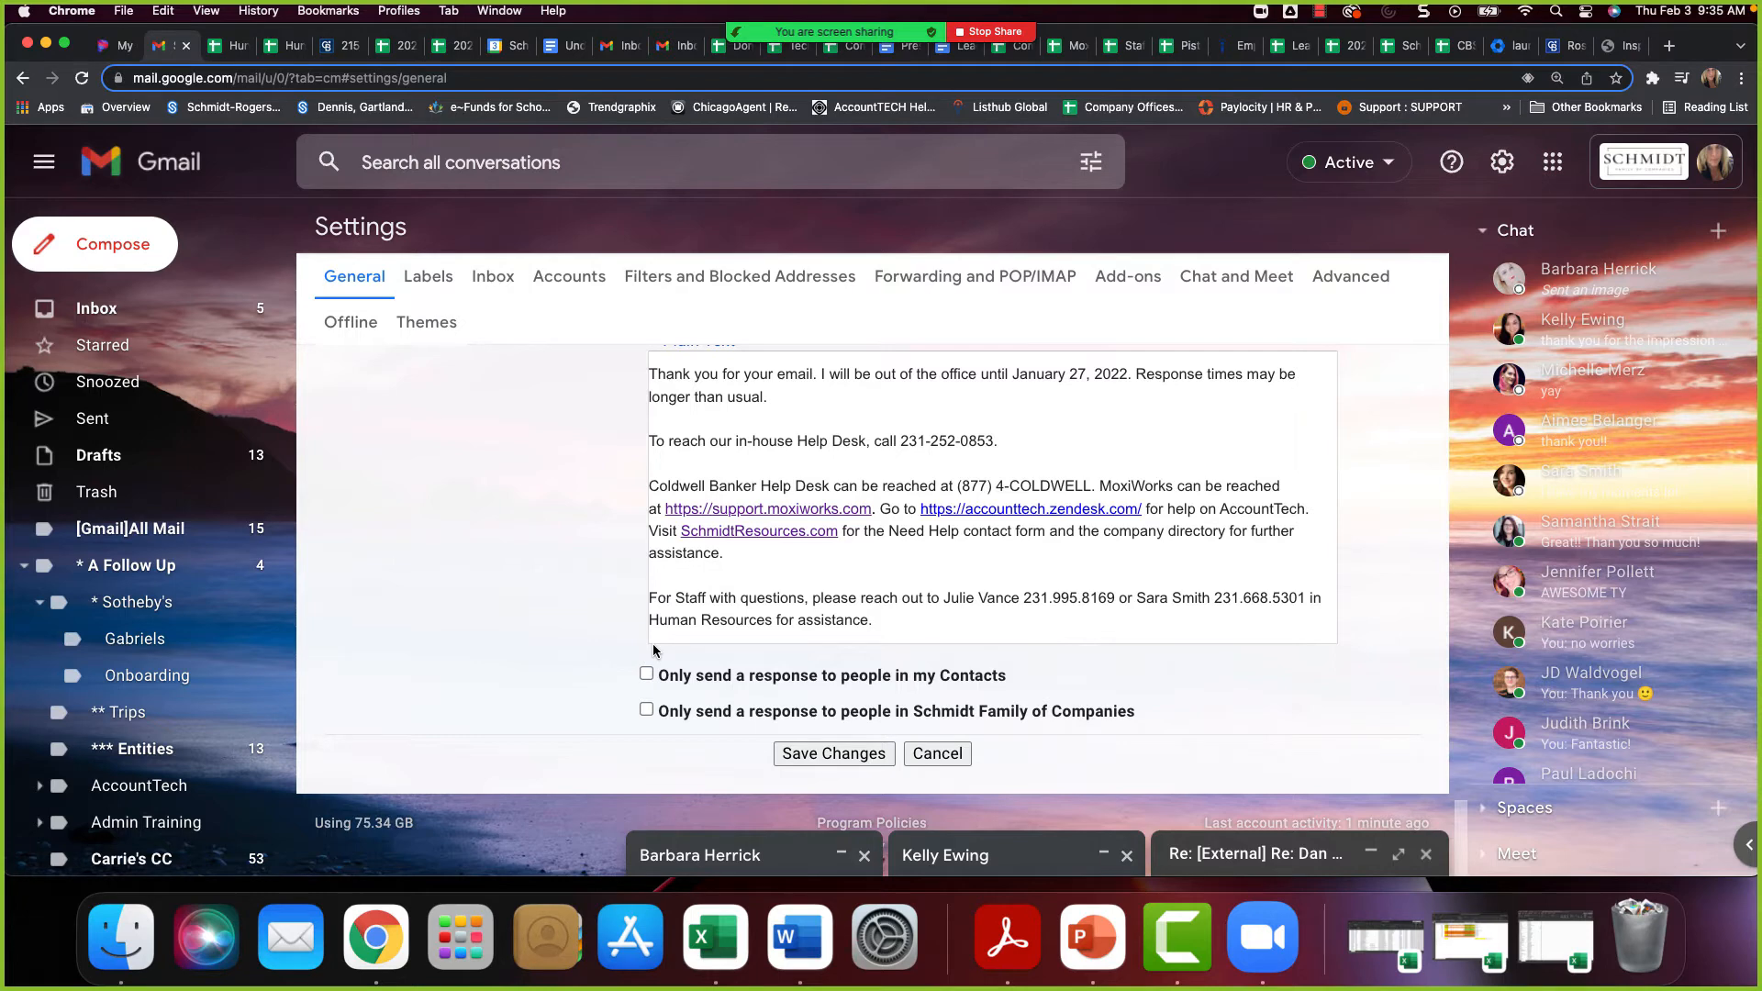
{"action": "scroll", "coordinate": [753, 698], "scroll_direction": "up", "scroll_amount": 5}
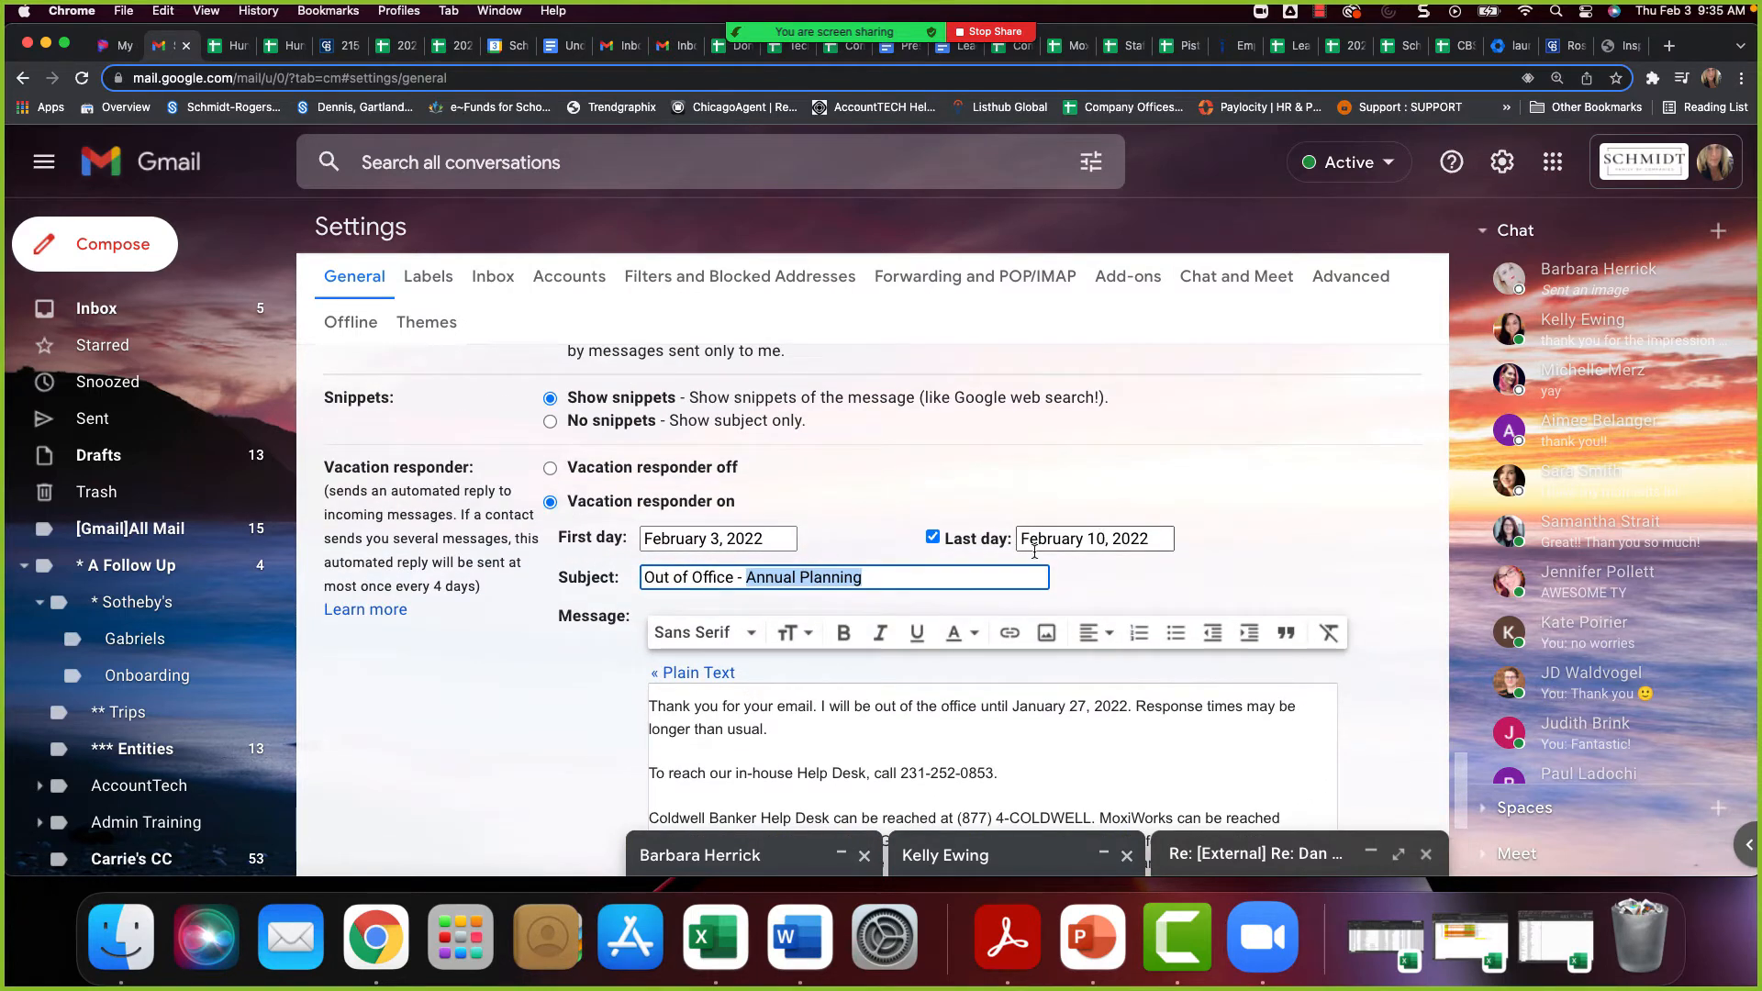
{"action": "scroll", "coordinate": [892, 817], "scroll_direction": "down", "scroll_amount": 2}
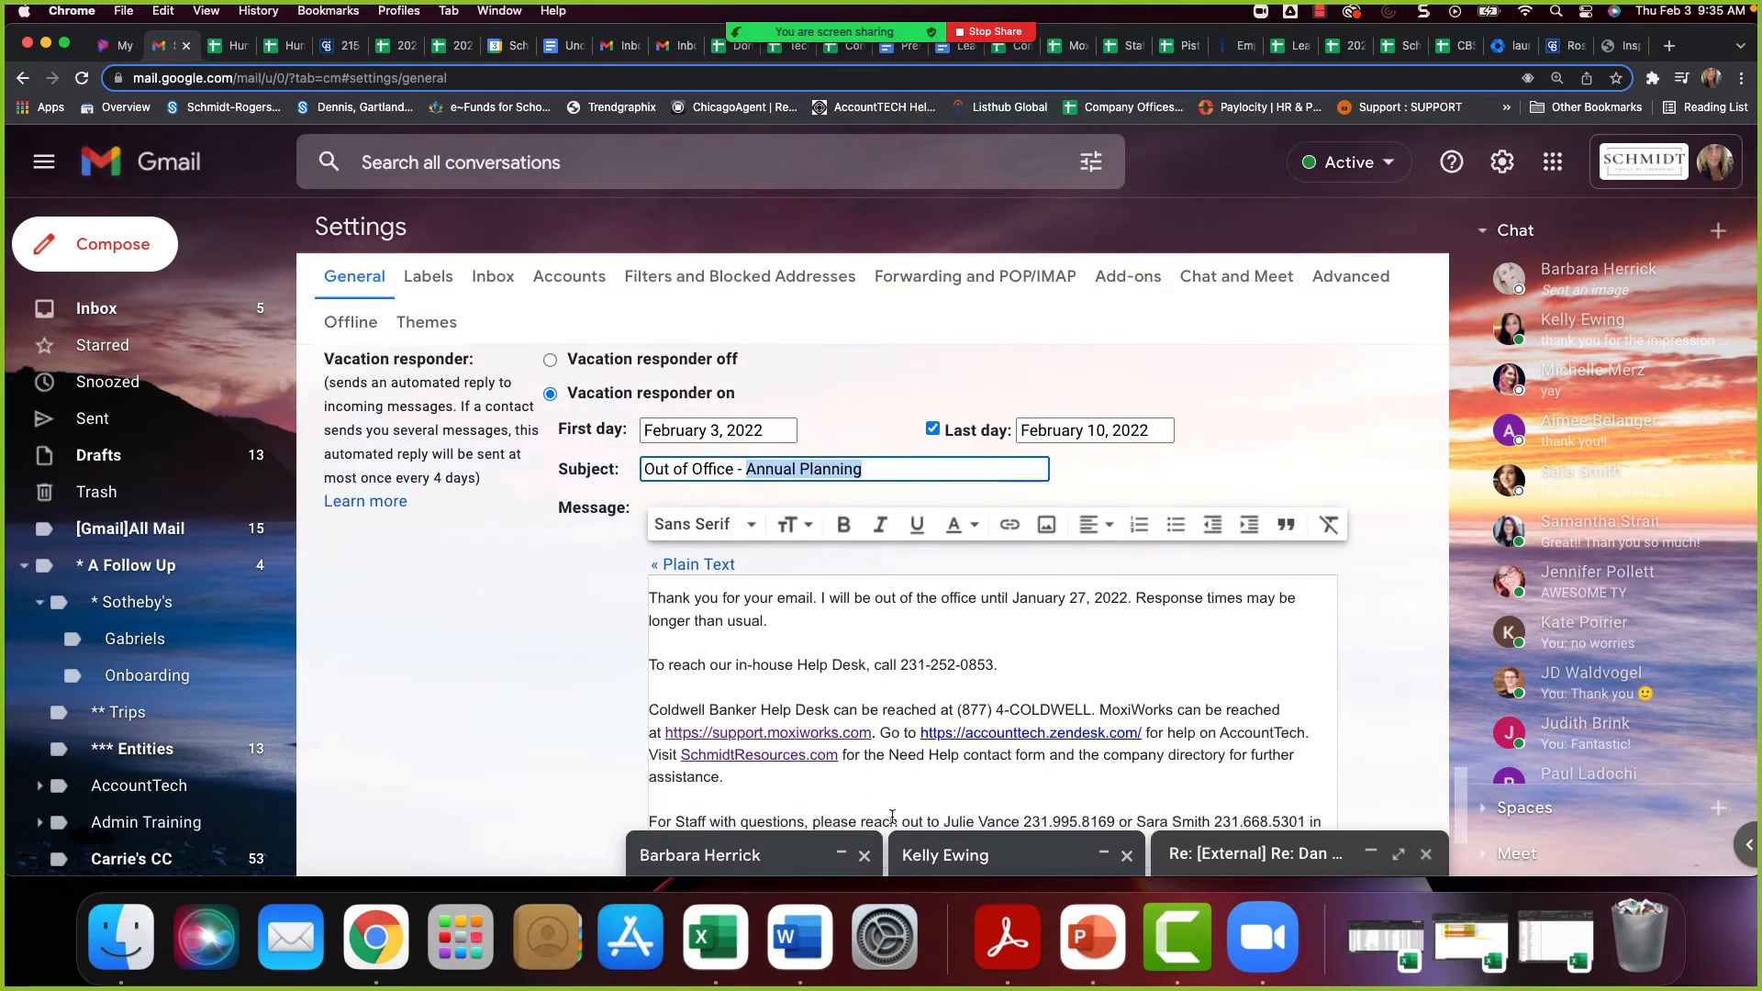
{"action": "scroll", "coordinate": [959, 688], "scroll_direction": "down", "scroll_amount": 4}
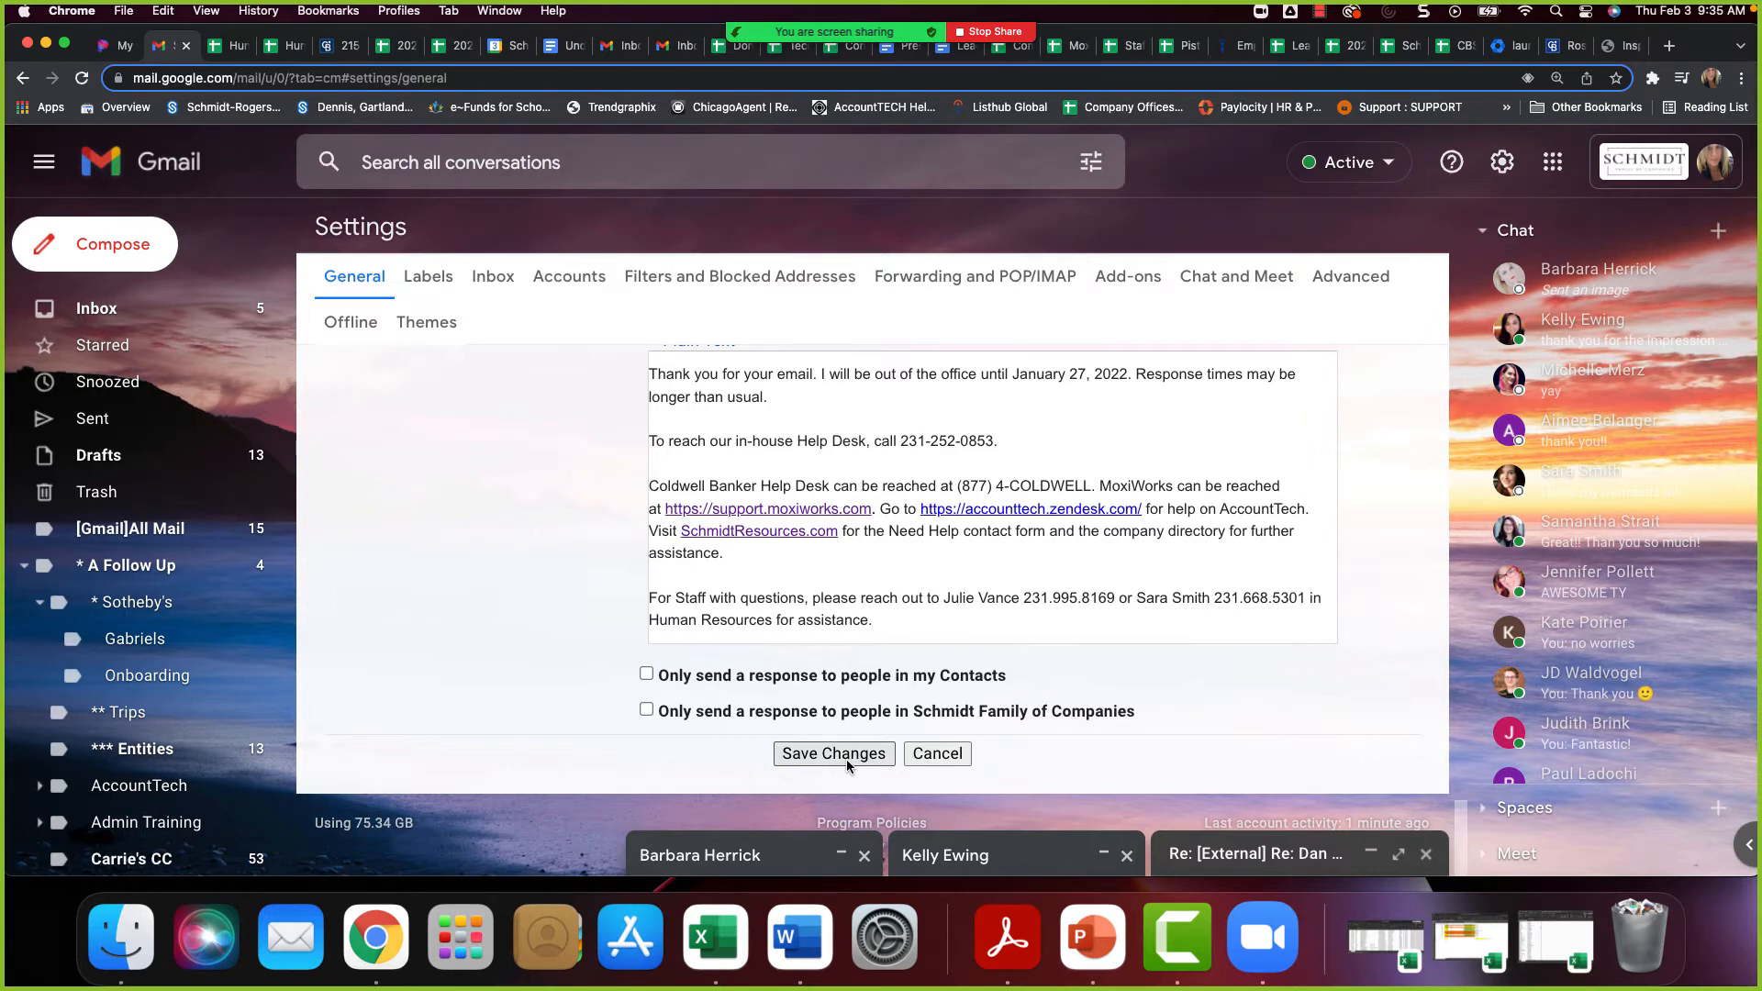
Turn the vacation responder back off and look over its section of the settings
{"action": "scroll", "coordinate": [846, 758], "scroll_direction": "up", "scroll_amount": 6}
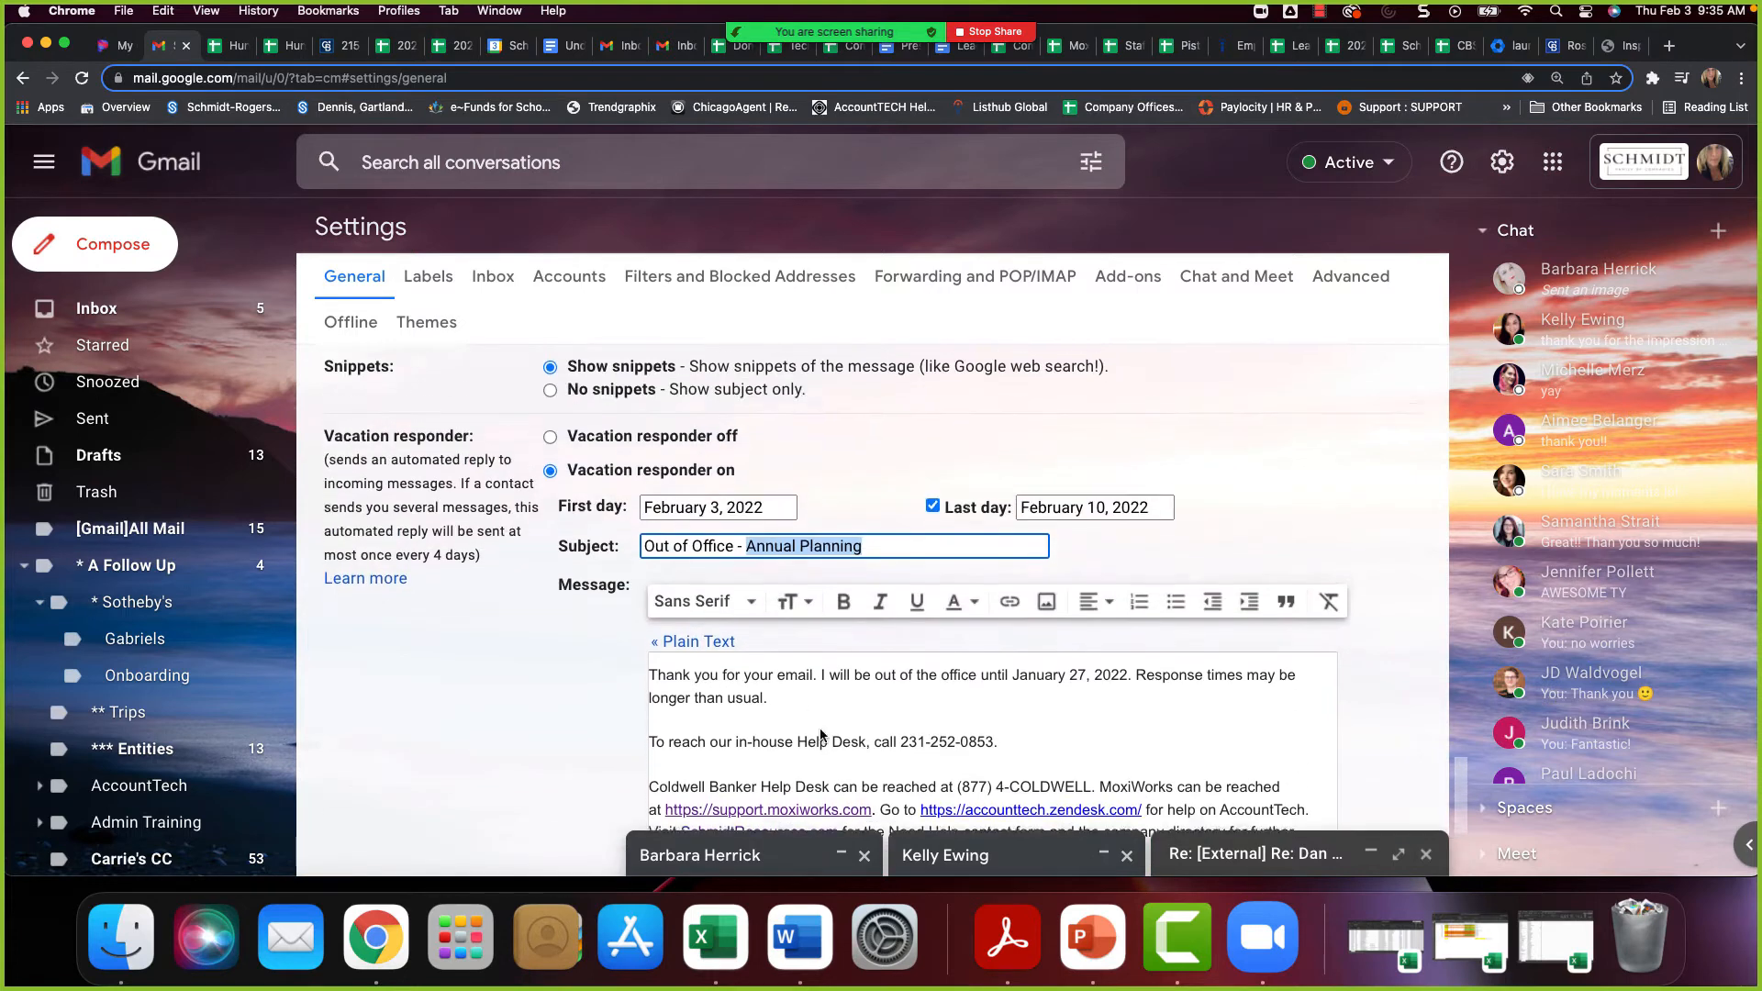
{"action": "left_click", "coordinate": [550, 470]}
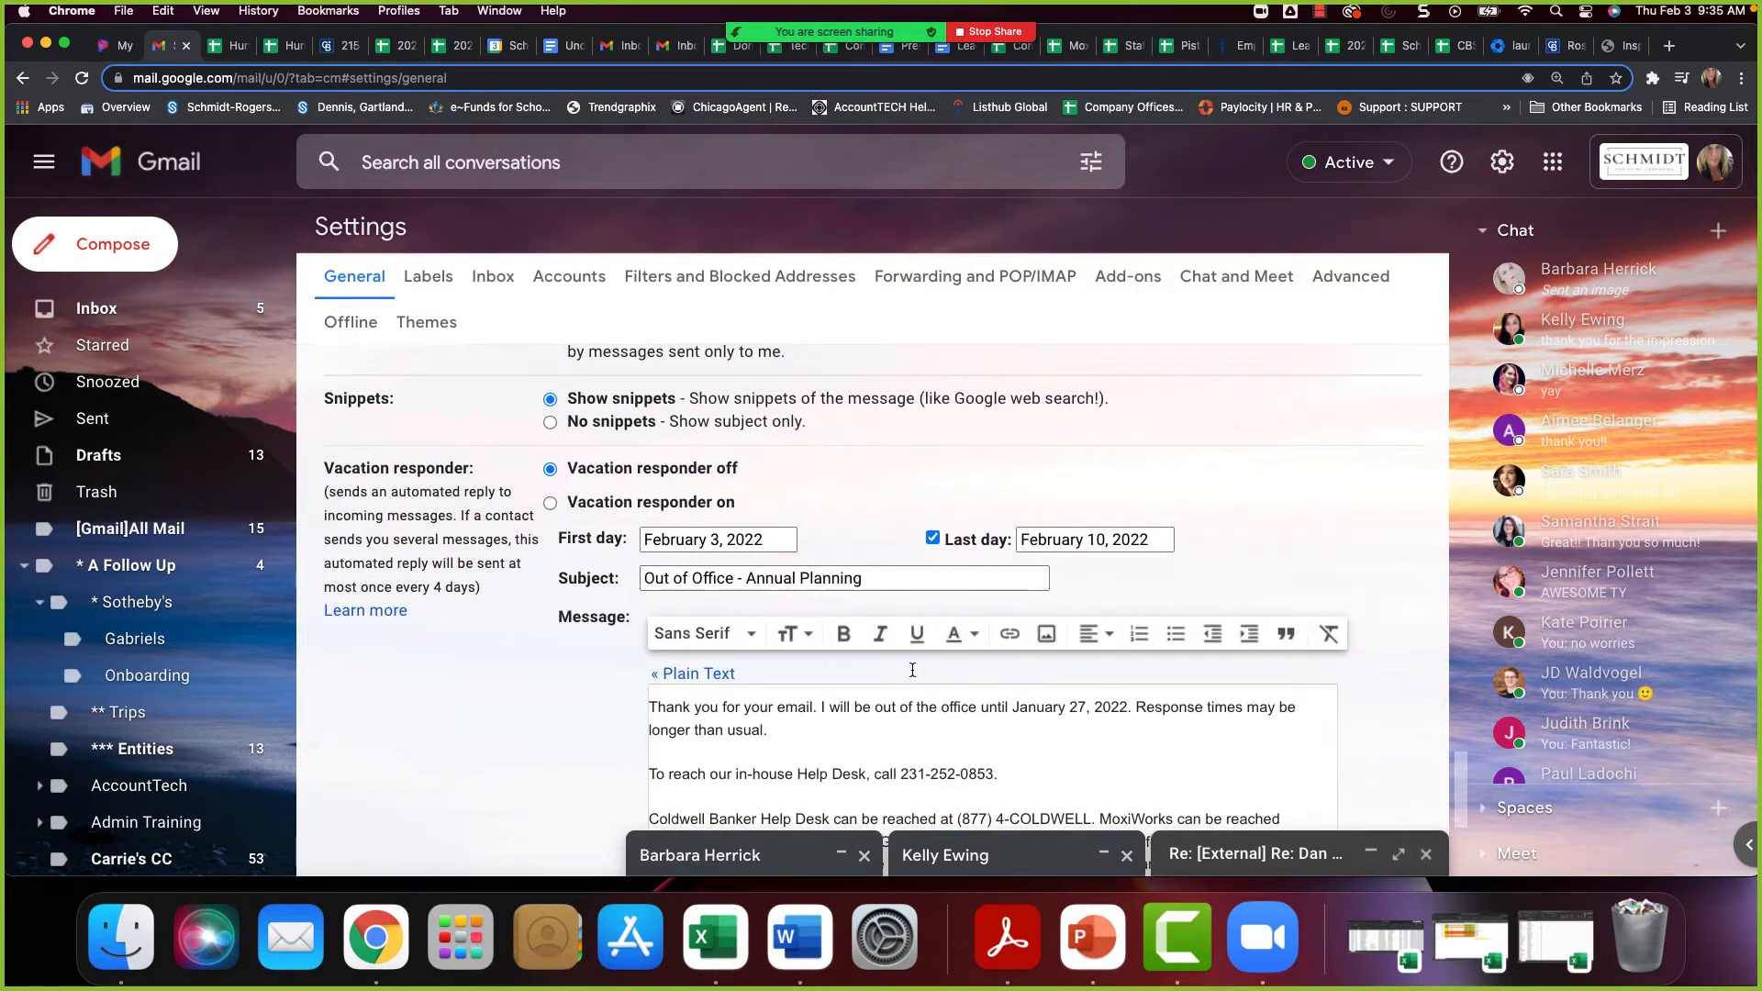
{"action": "scroll", "coordinate": [912, 670], "scroll_direction": "down", "scroll_amount": 3}
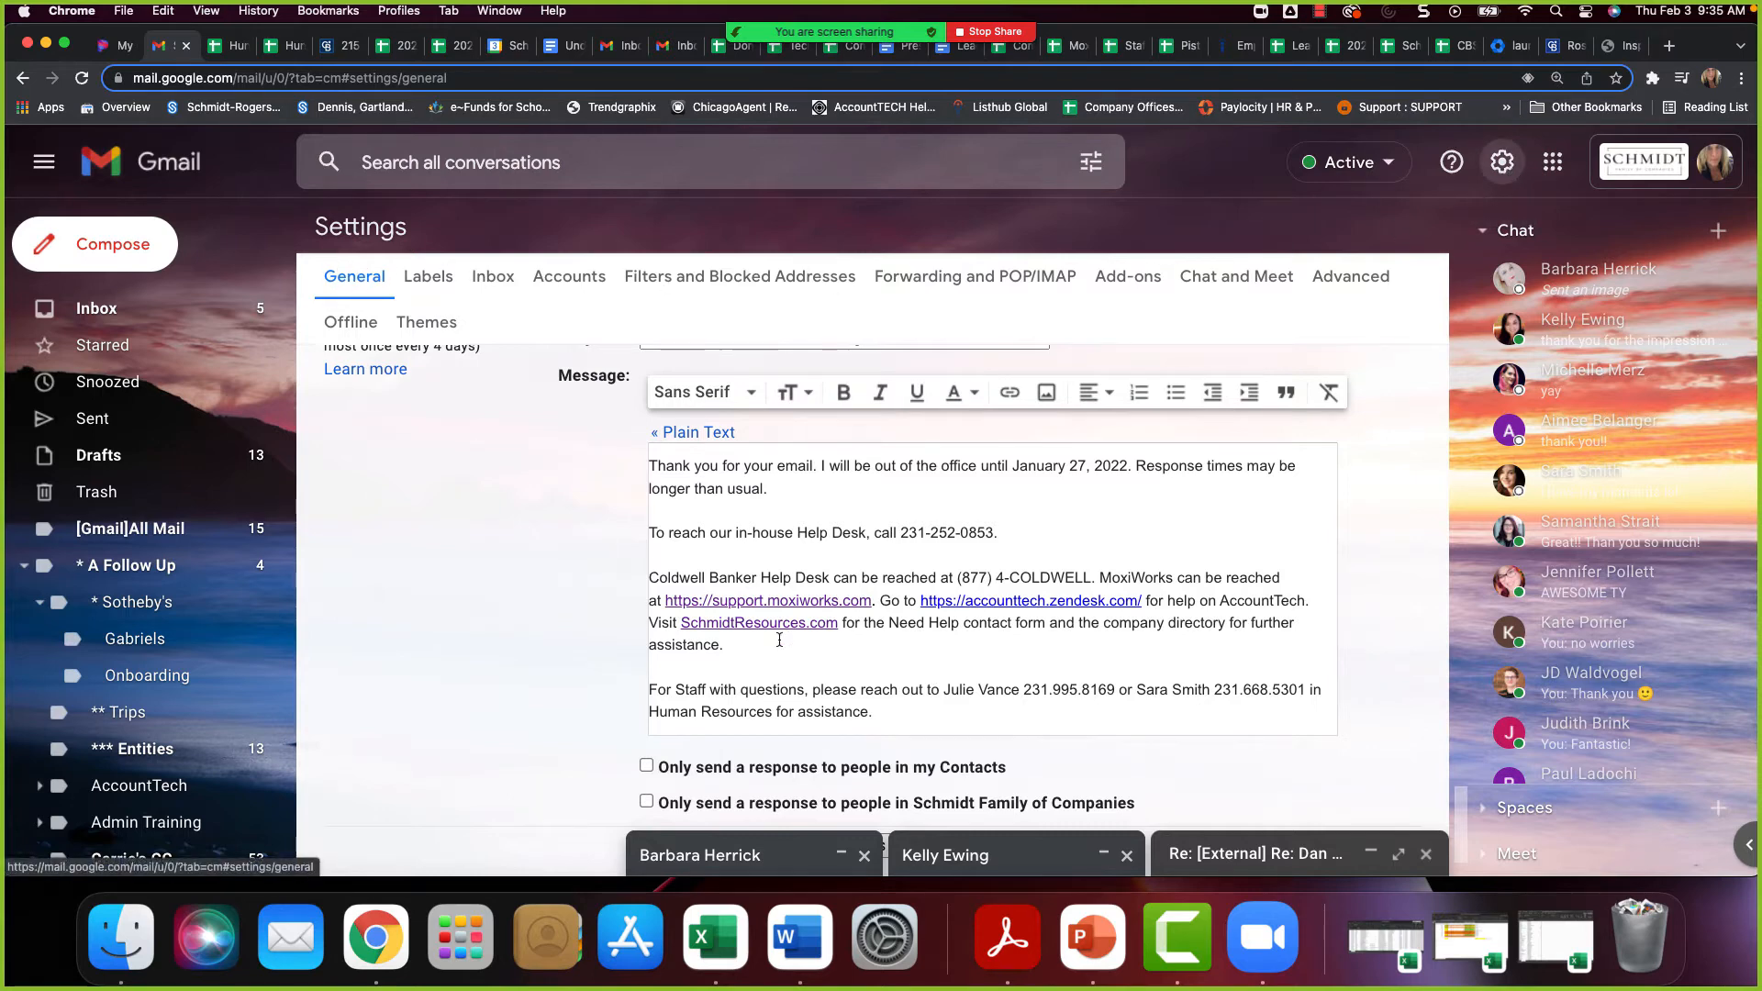
{"action": "scroll", "coordinate": [779, 640], "scroll_direction": "down", "scroll_amount": 2}
{"action": "scroll", "coordinate": [932, 635], "scroll_direction": "up", "scroll_amount": 5}
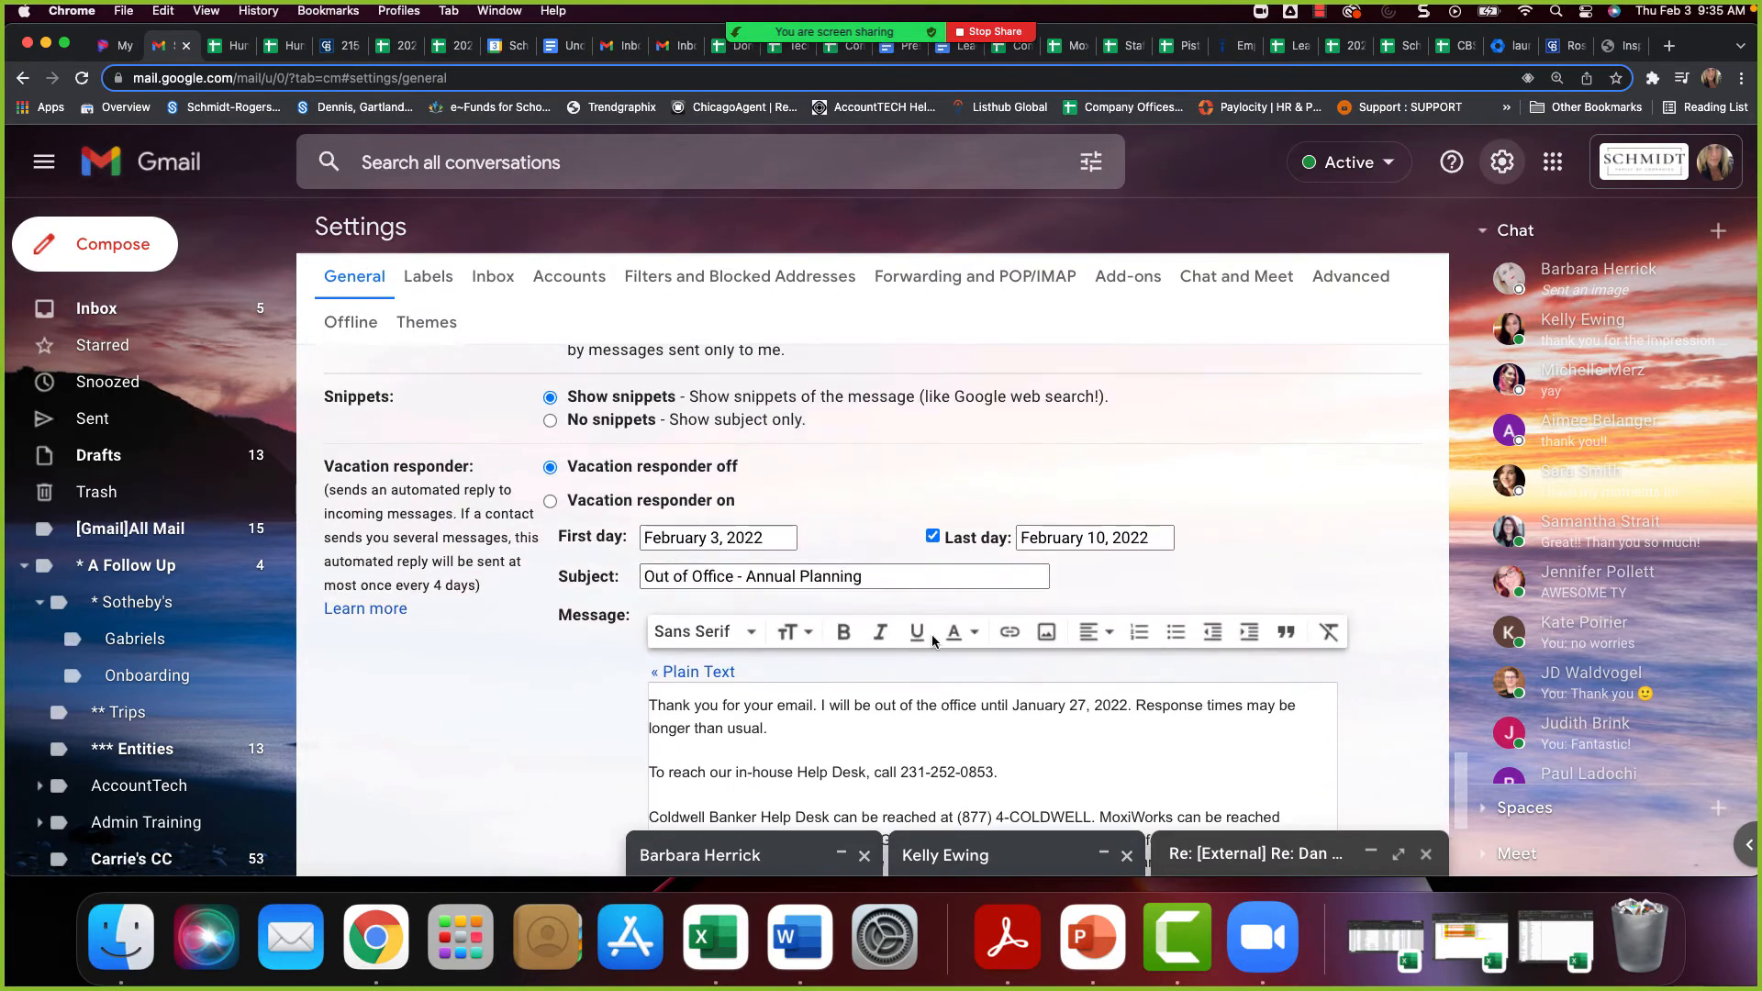
{"action": "scroll", "coordinate": [933, 635], "scroll_direction": "down", "scroll_amount": 1}
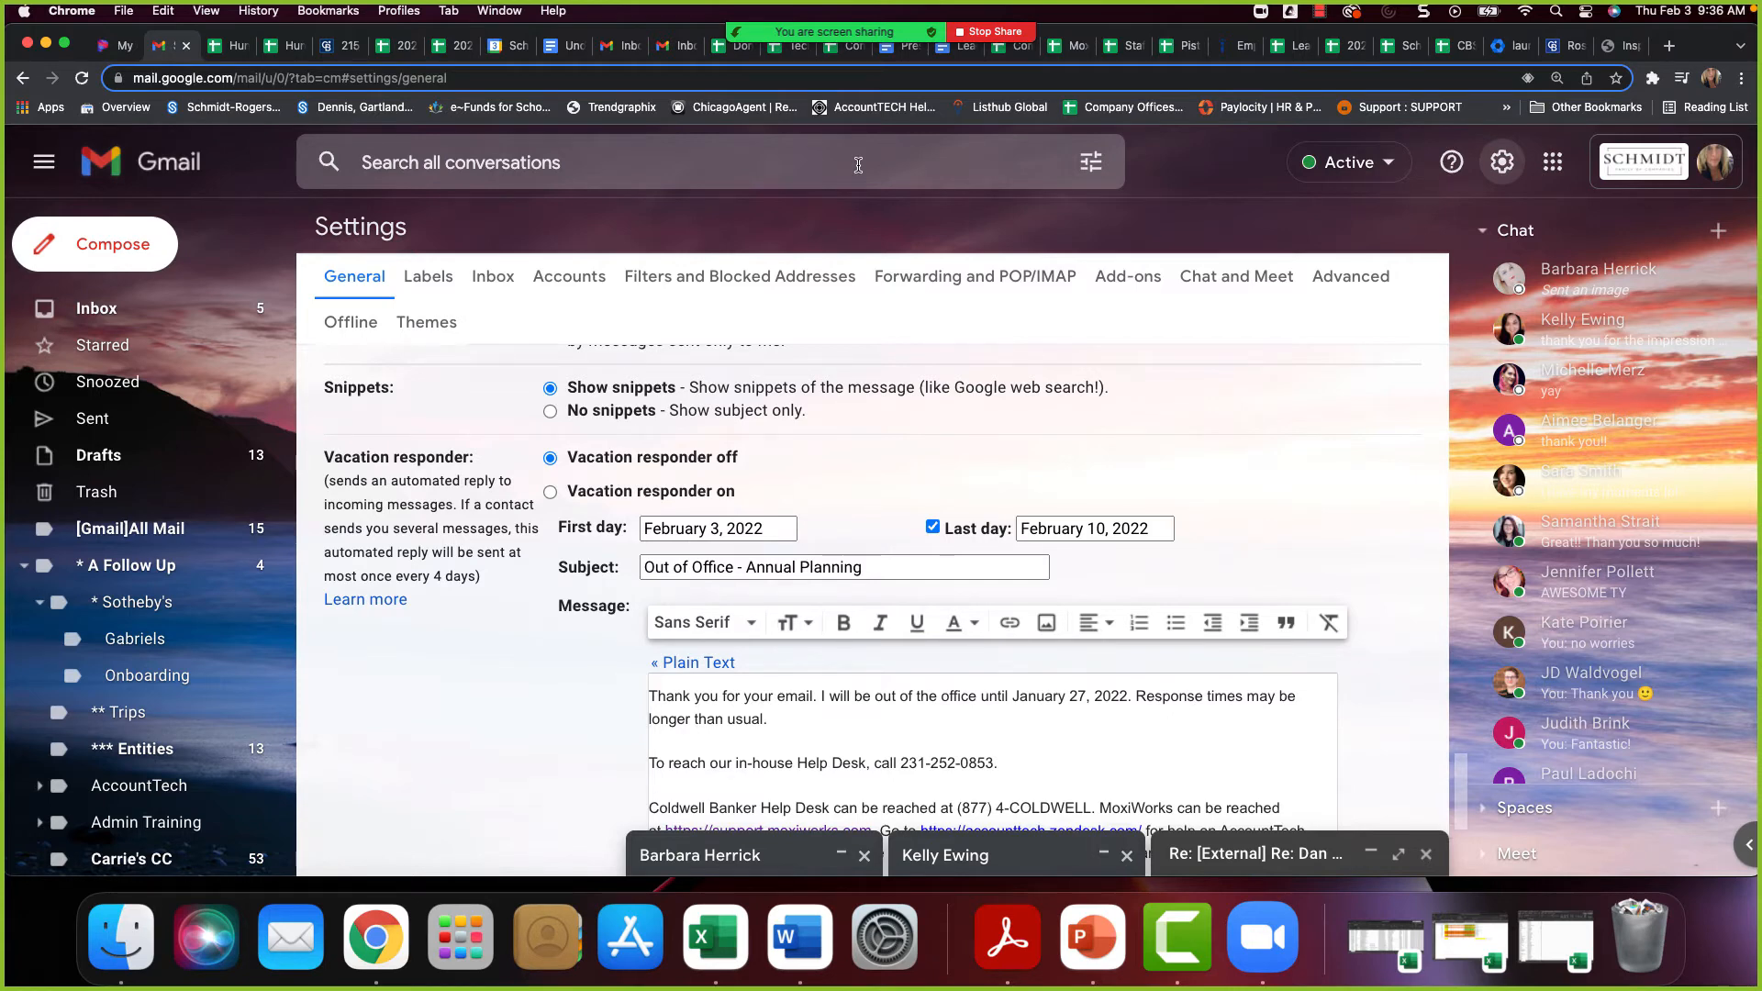
Examine the email signature and its defaults for new emails and replies
{"action": "scroll", "coordinate": [1020, 468], "scroll_direction": "up", "scroll_amount": 5}
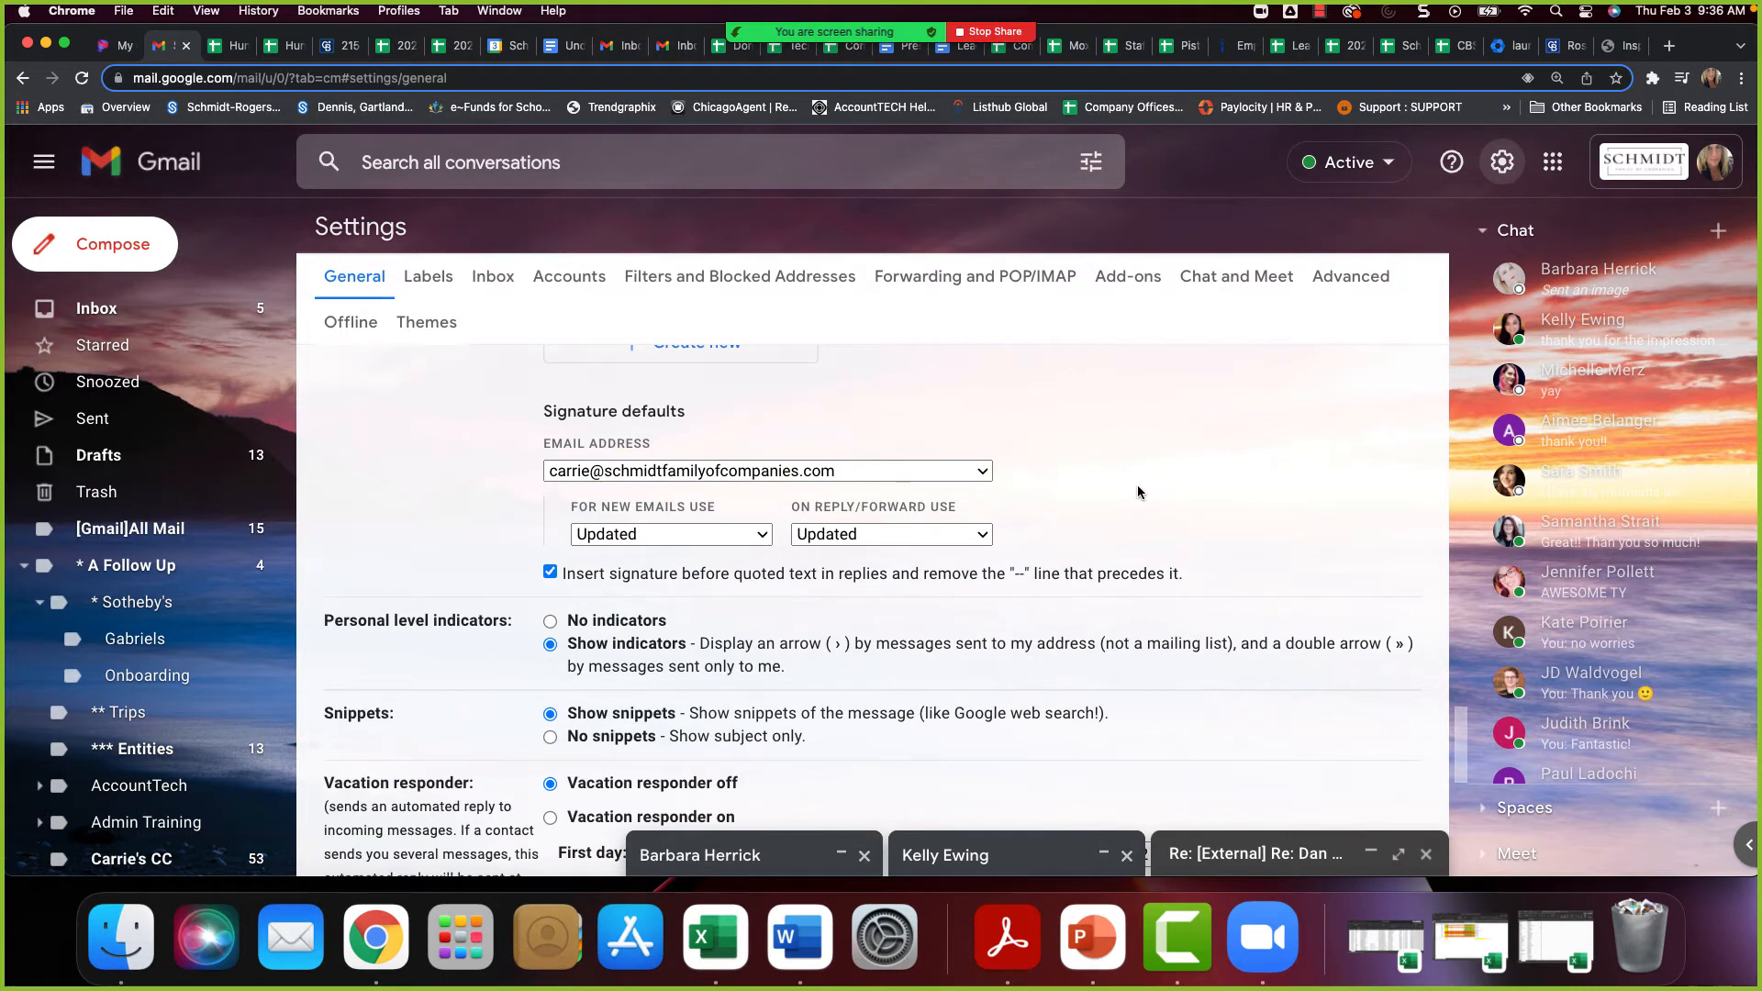
{"action": "scroll", "coordinate": [1119, 483], "scroll_direction": "up", "scroll_amount": 5}
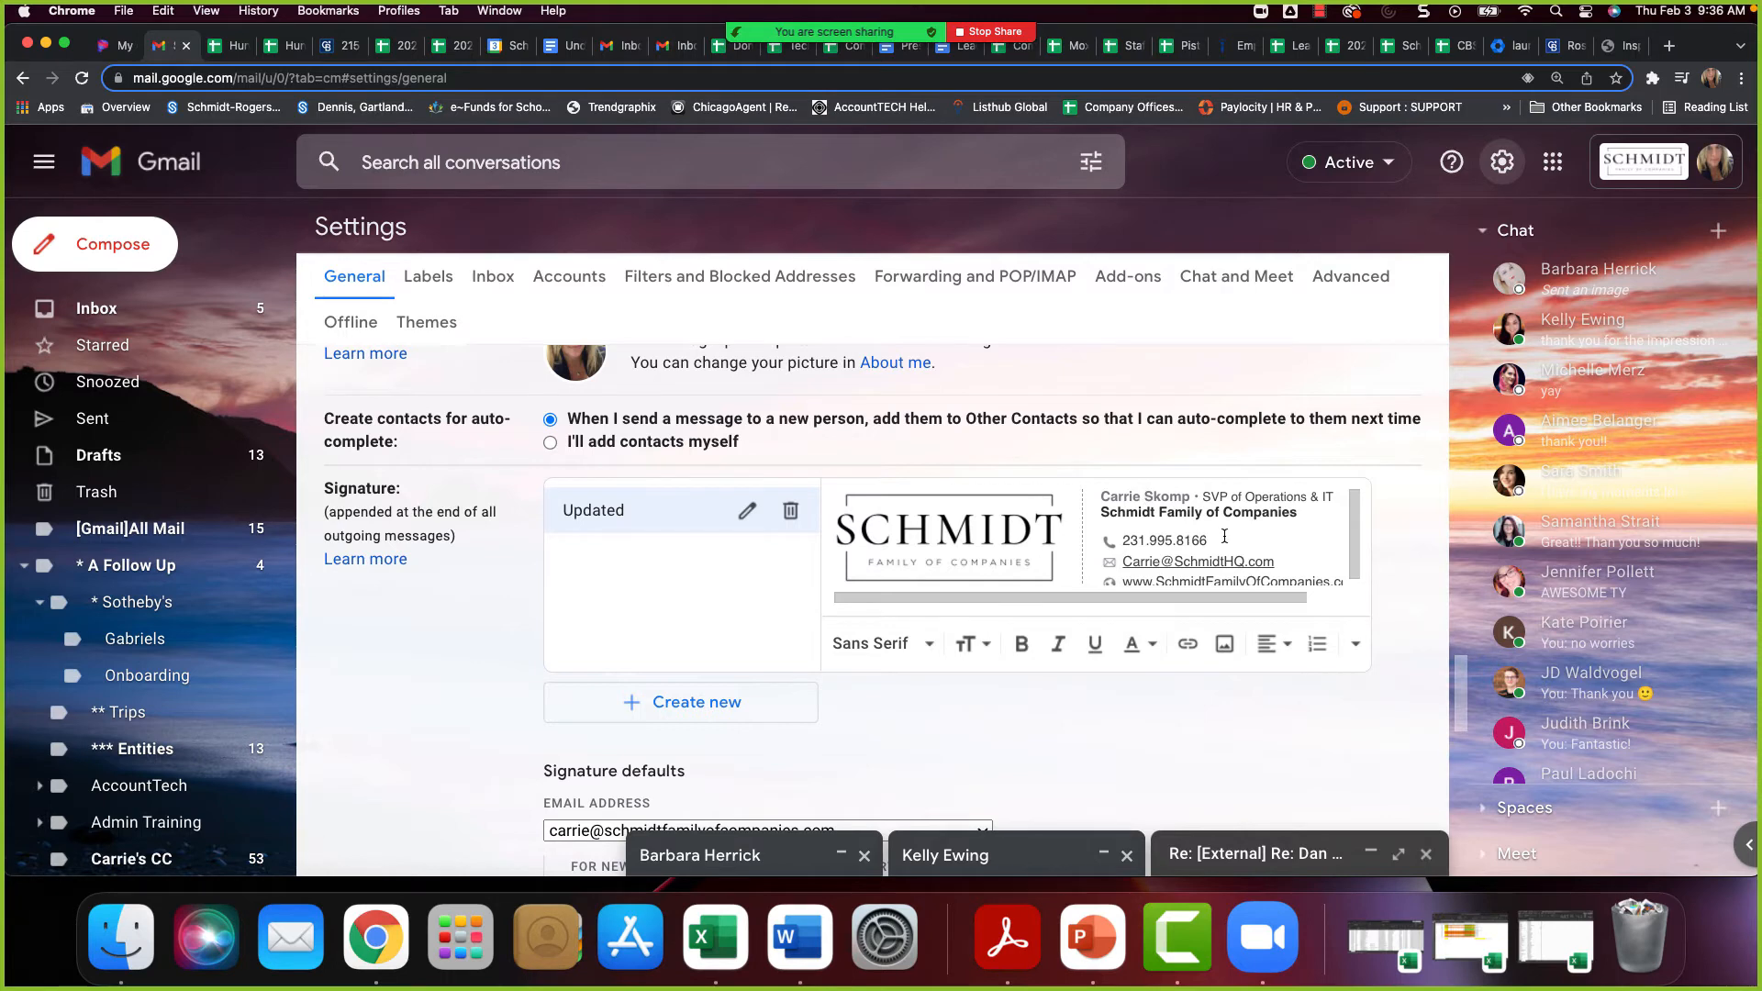
{"action": "scroll", "coordinate": [1223, 536], "scroll_direction": "down", "scroll_amount": 1}
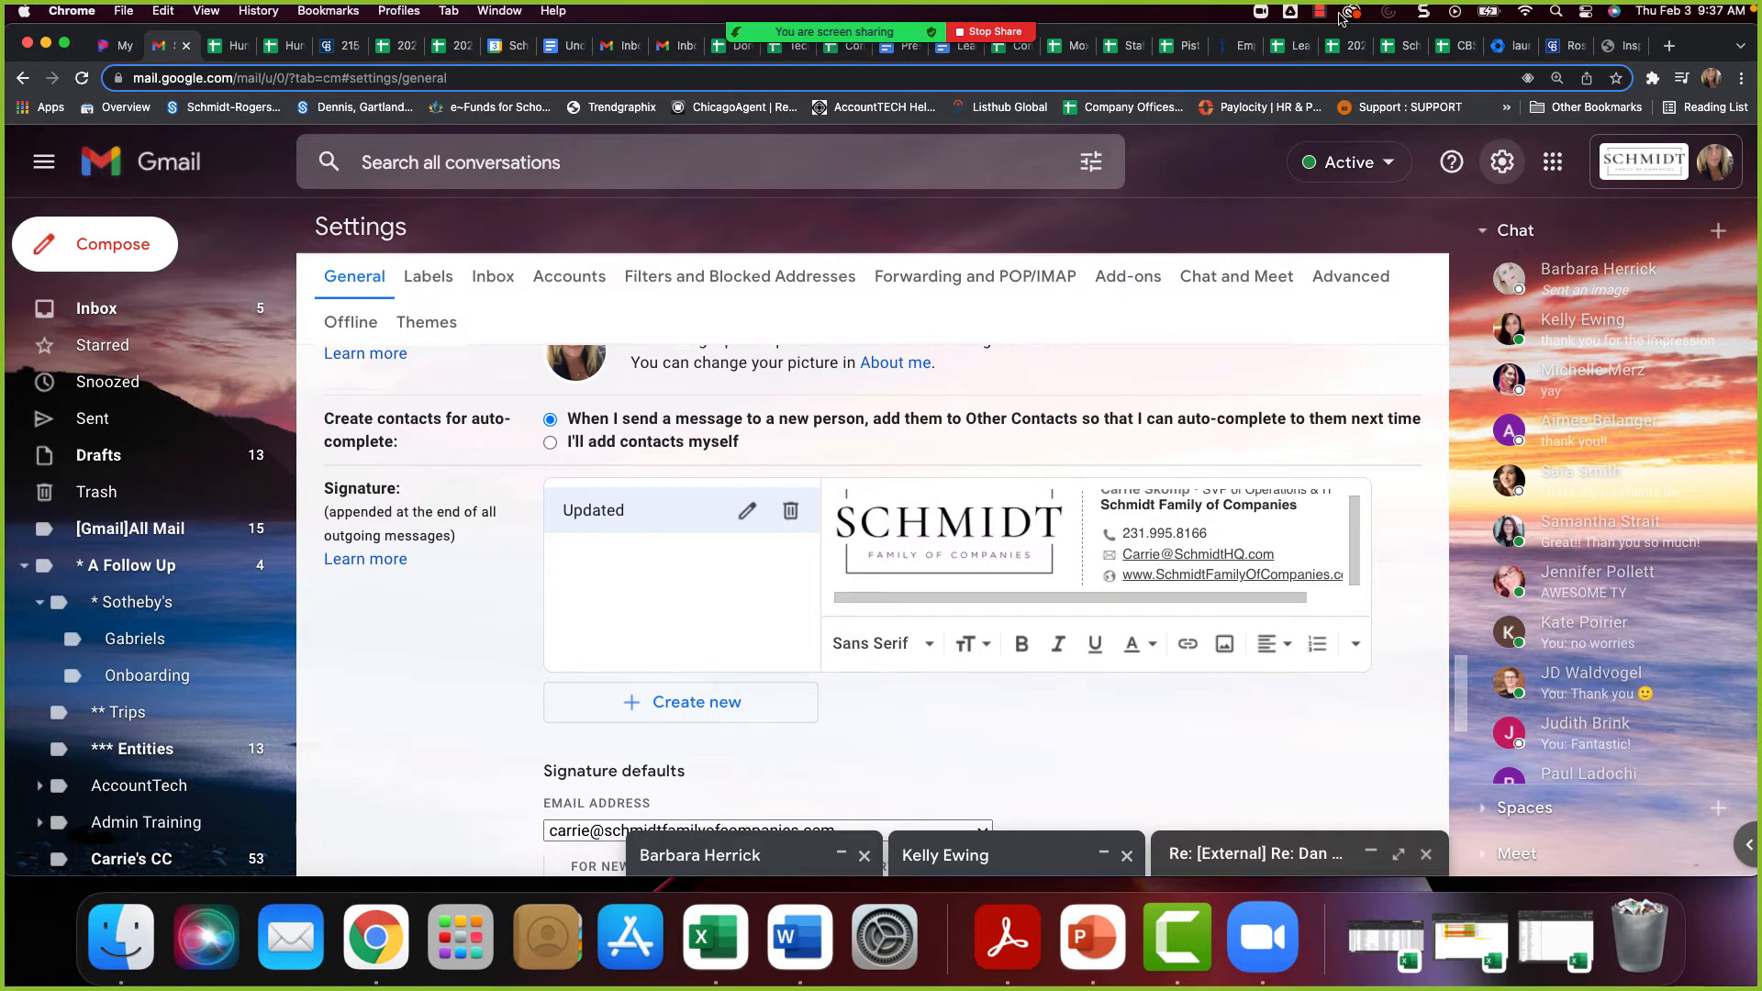
Open schmidtresources.com in a new browser tab
{"action": "key", "text": "super+t"}
{"action": "left_click", "coordinate": [1469, 80]}
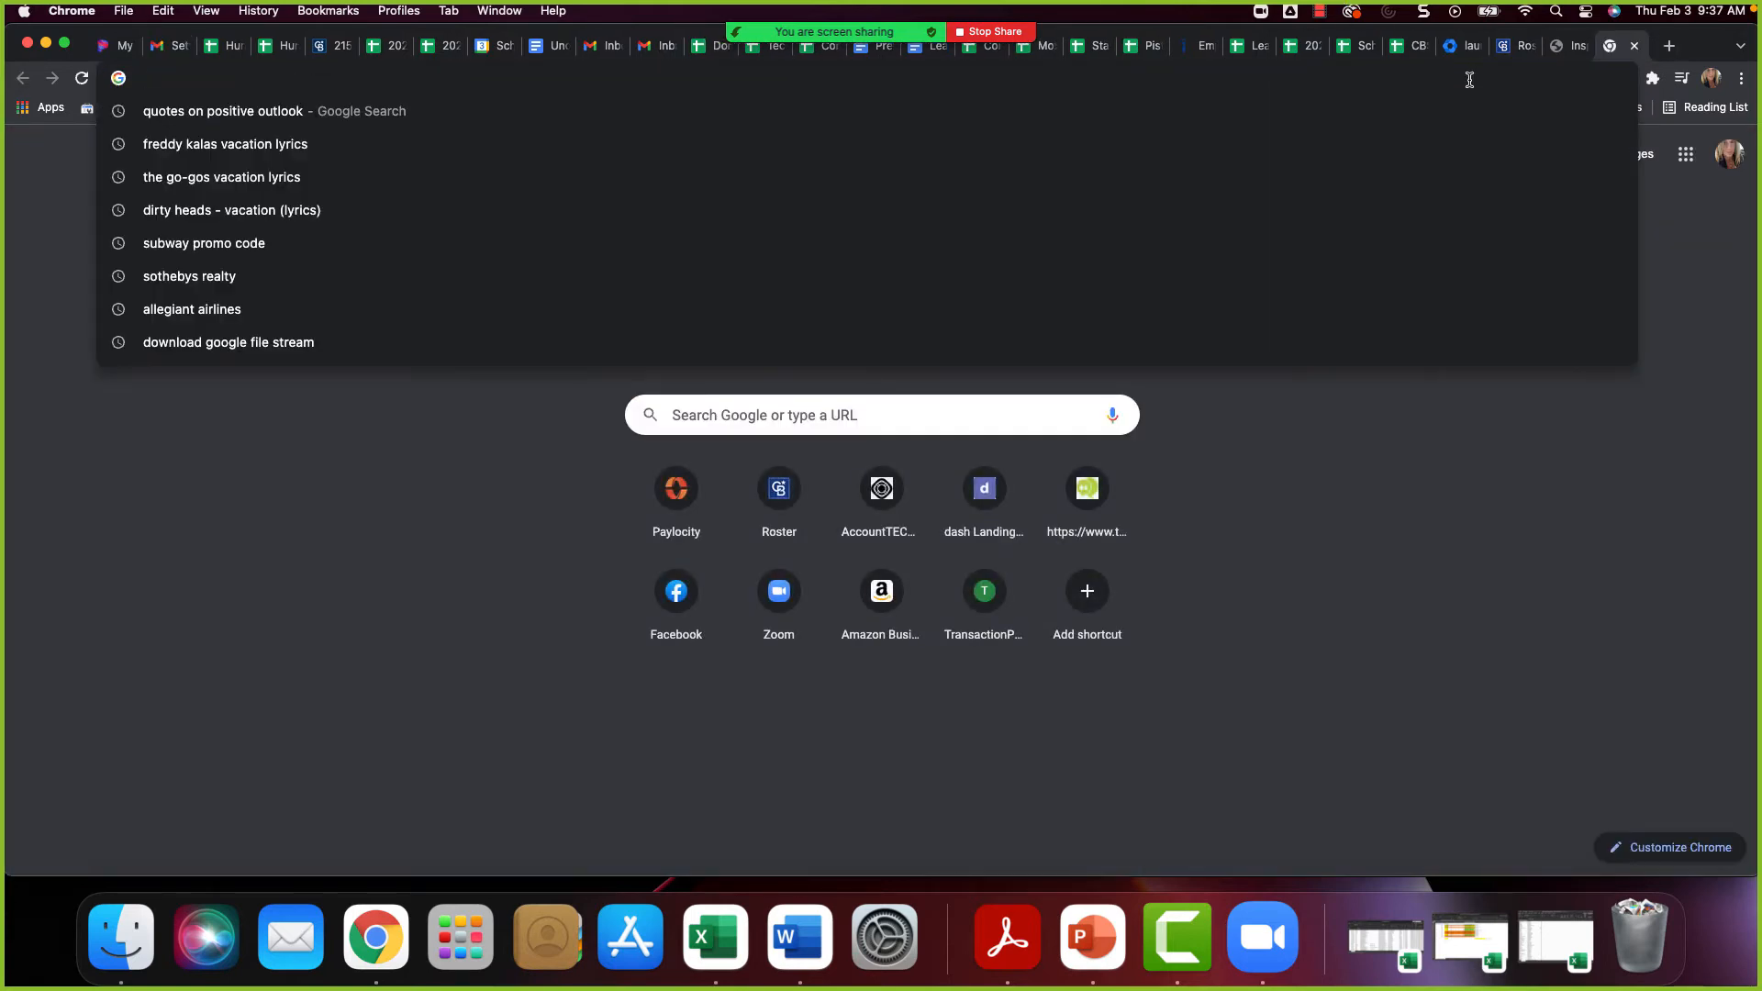
{"action": "type", "text": "schmidtresources.com"}
{"action": "key", "text": "Return"}
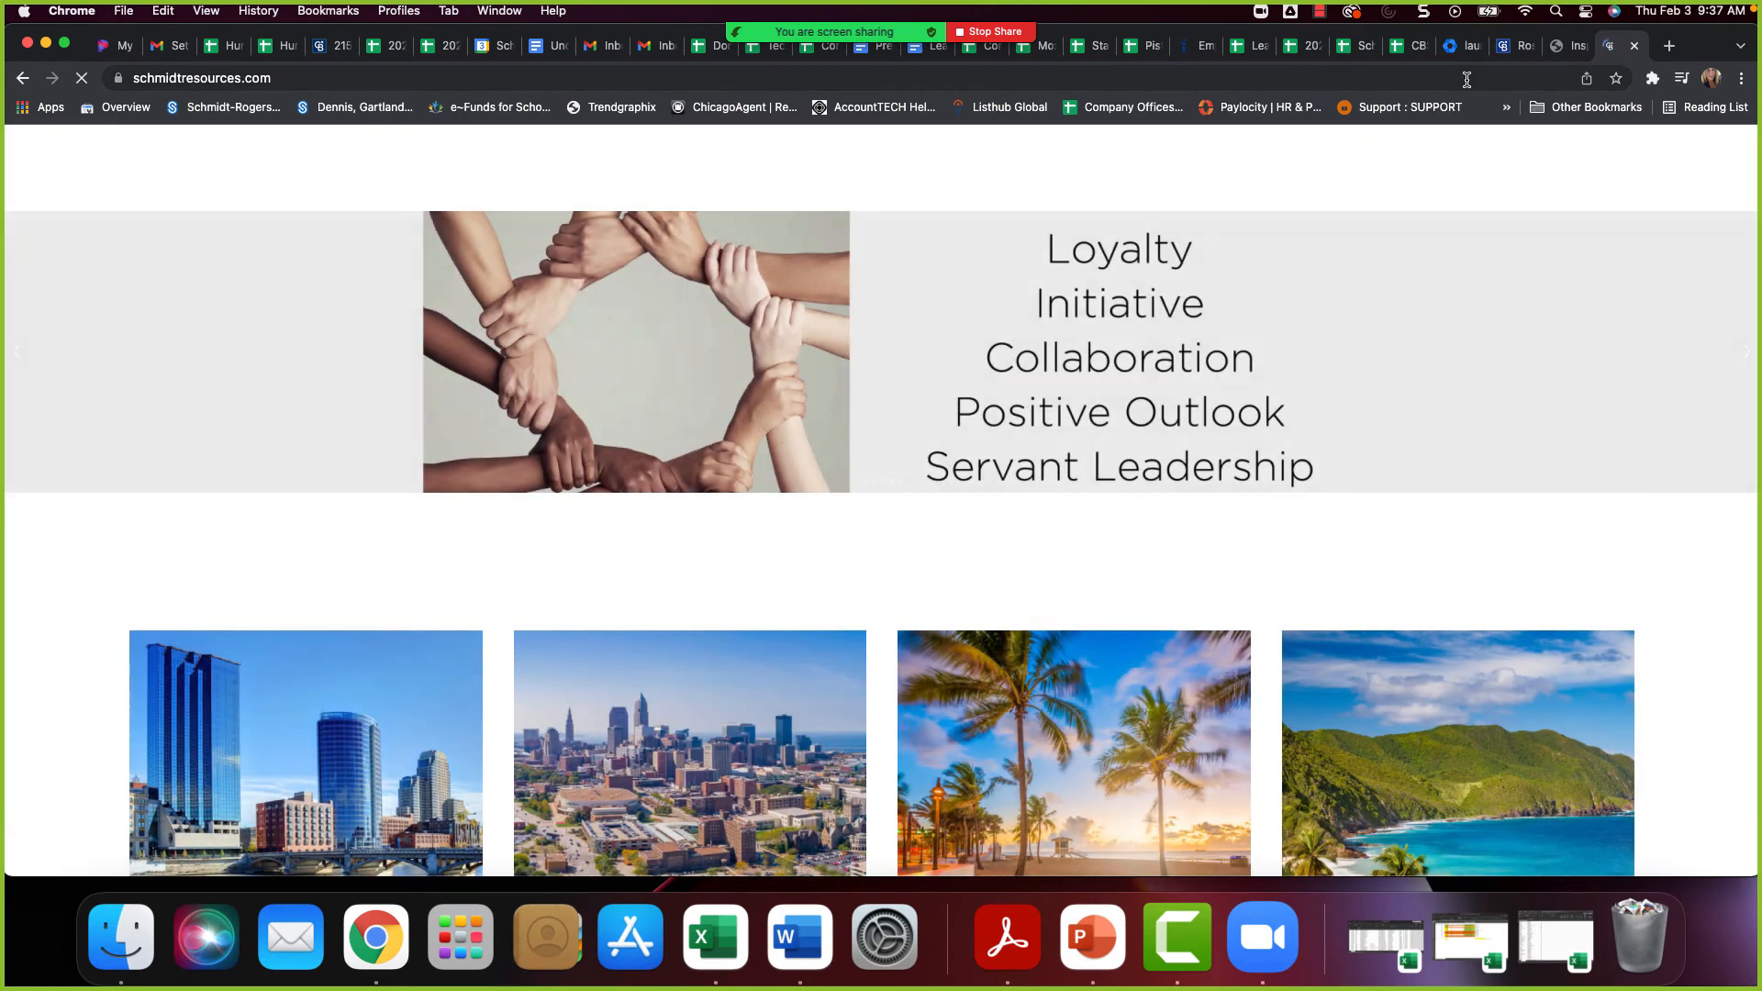
Open the online marketing project request form from the site's Michigan page
{"action": "left_click", "coordinate": [1235, 169]}
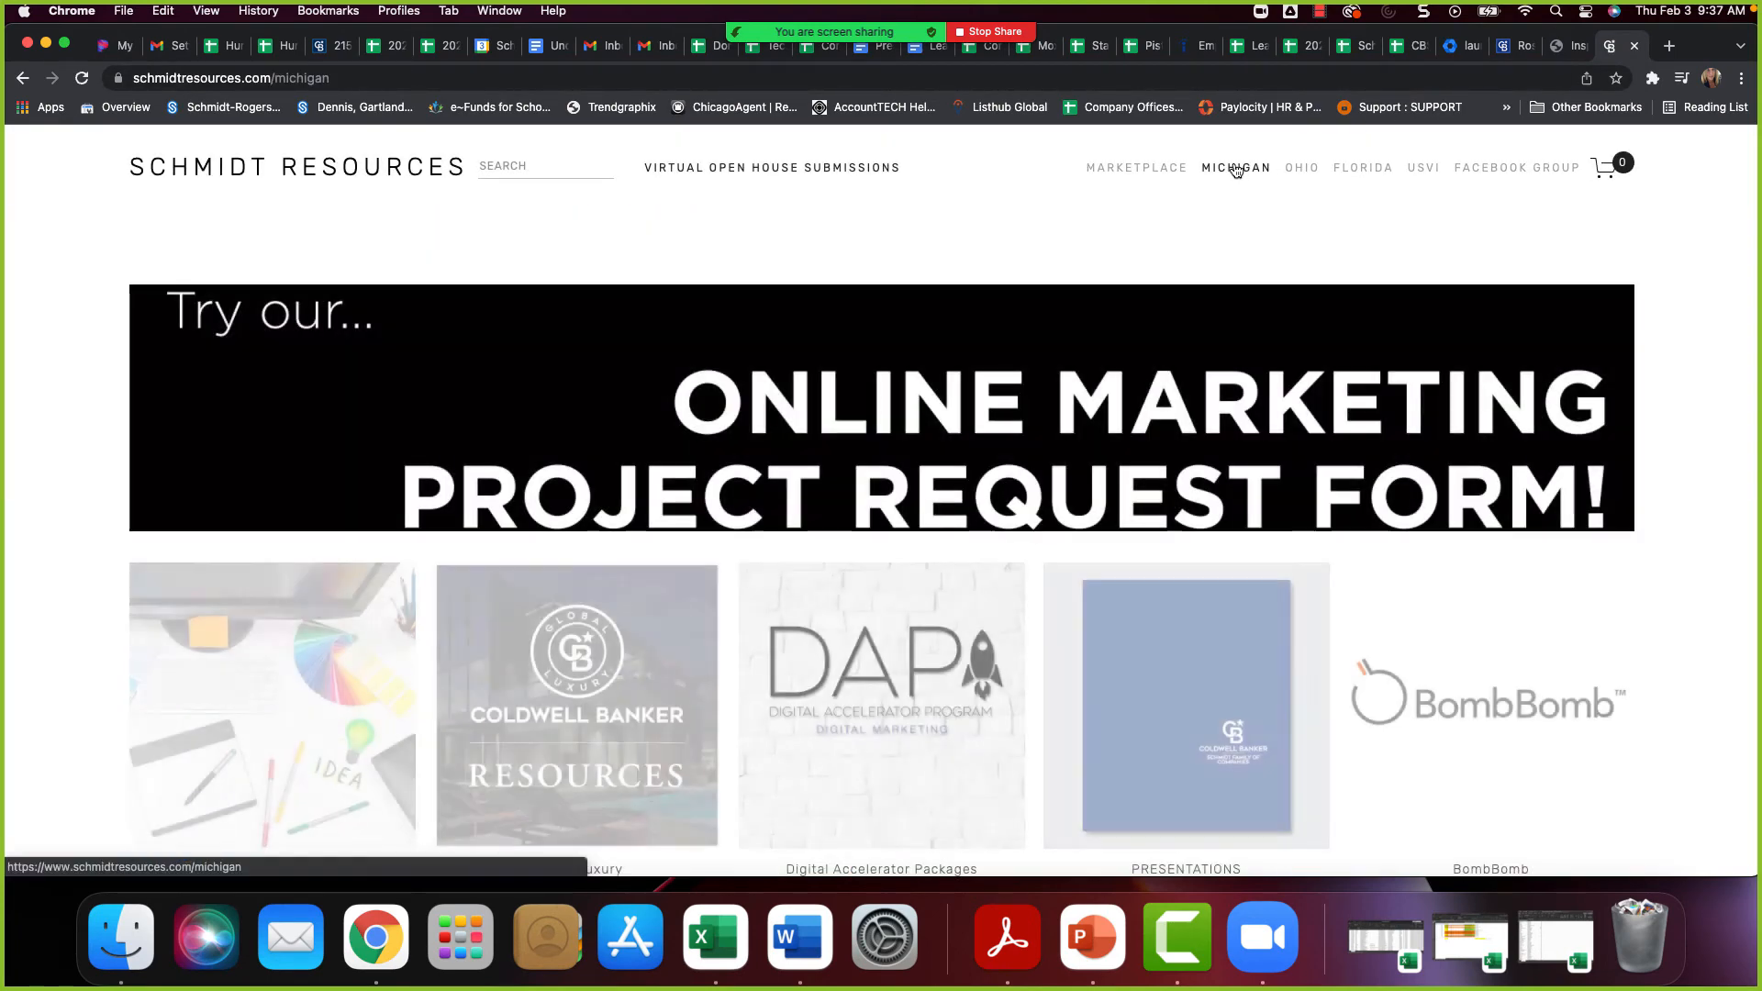
{"action": "left_click", "coordinate": [1350, 448]}
{"action": "scroll", "coordinate": [861, 718], "scroll_direction": "down", "scroll_amount": 1}
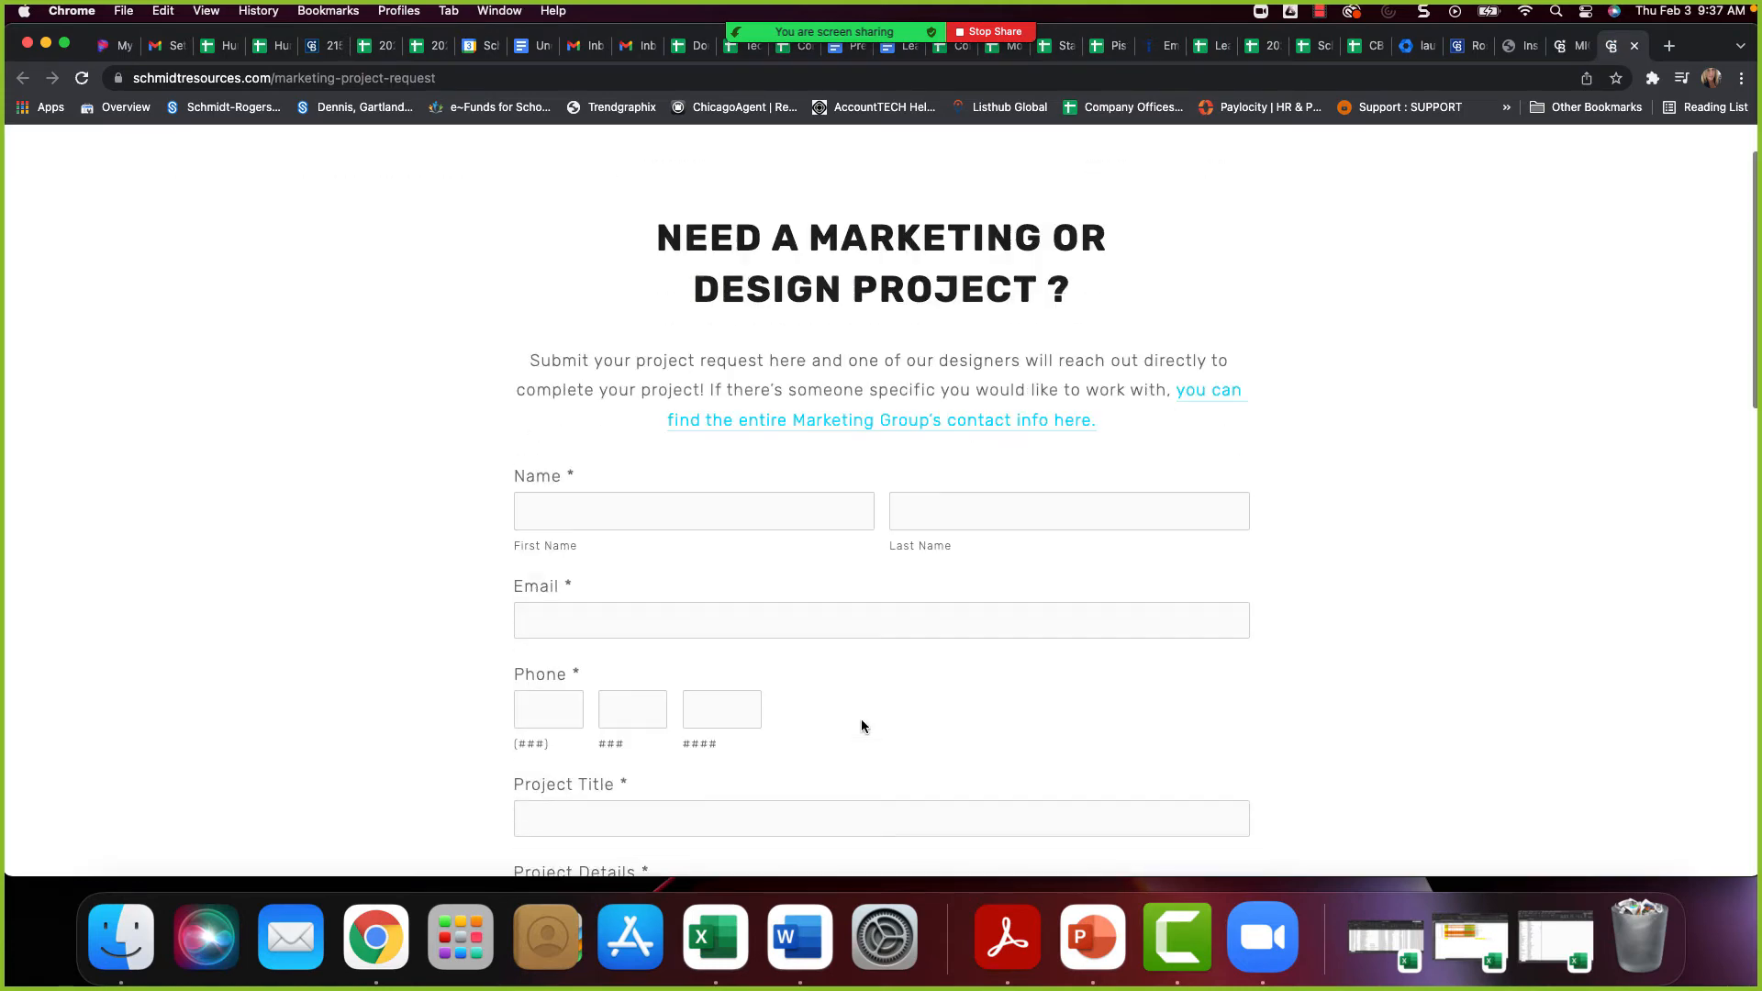
Look over the remaining fields of the marketing project request form
{"action": "scroll", "coordinate": [861, 724], "scroll_direction": "down", "scroll_amount": 10}
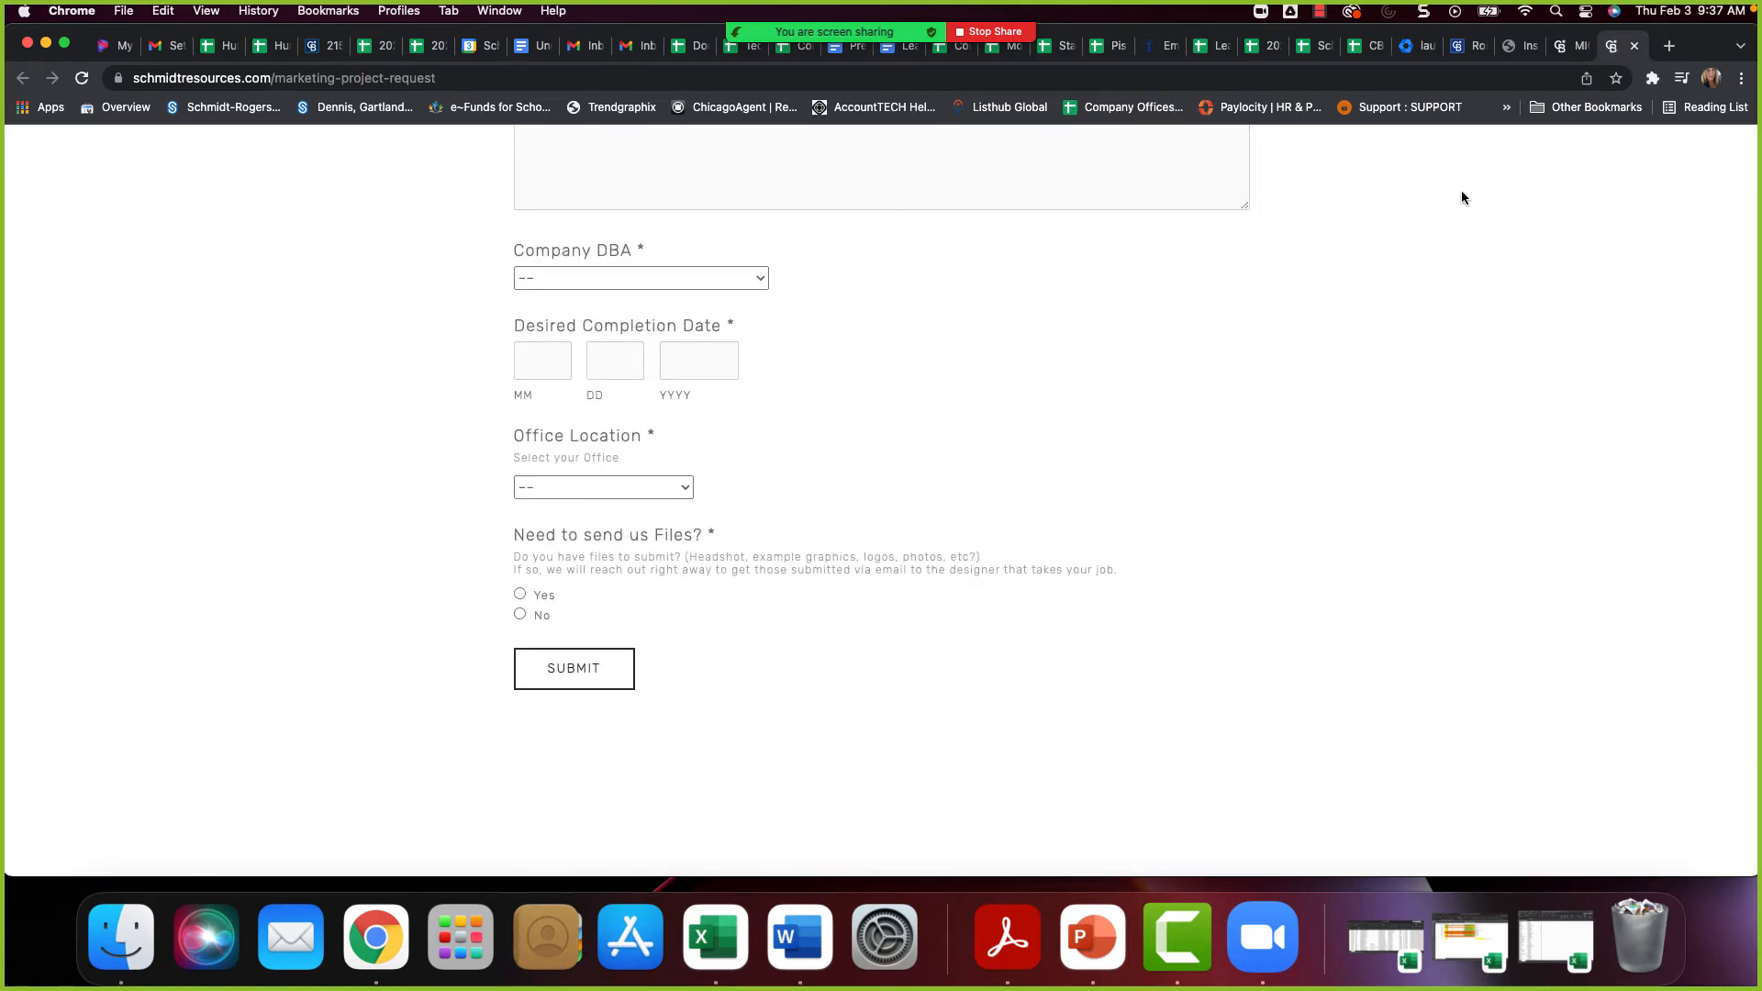
Back in the Gmail settings, create a new signature named Test and check its options for inserting an image
{"action": "left_click", "coordinate": [168, 45]}
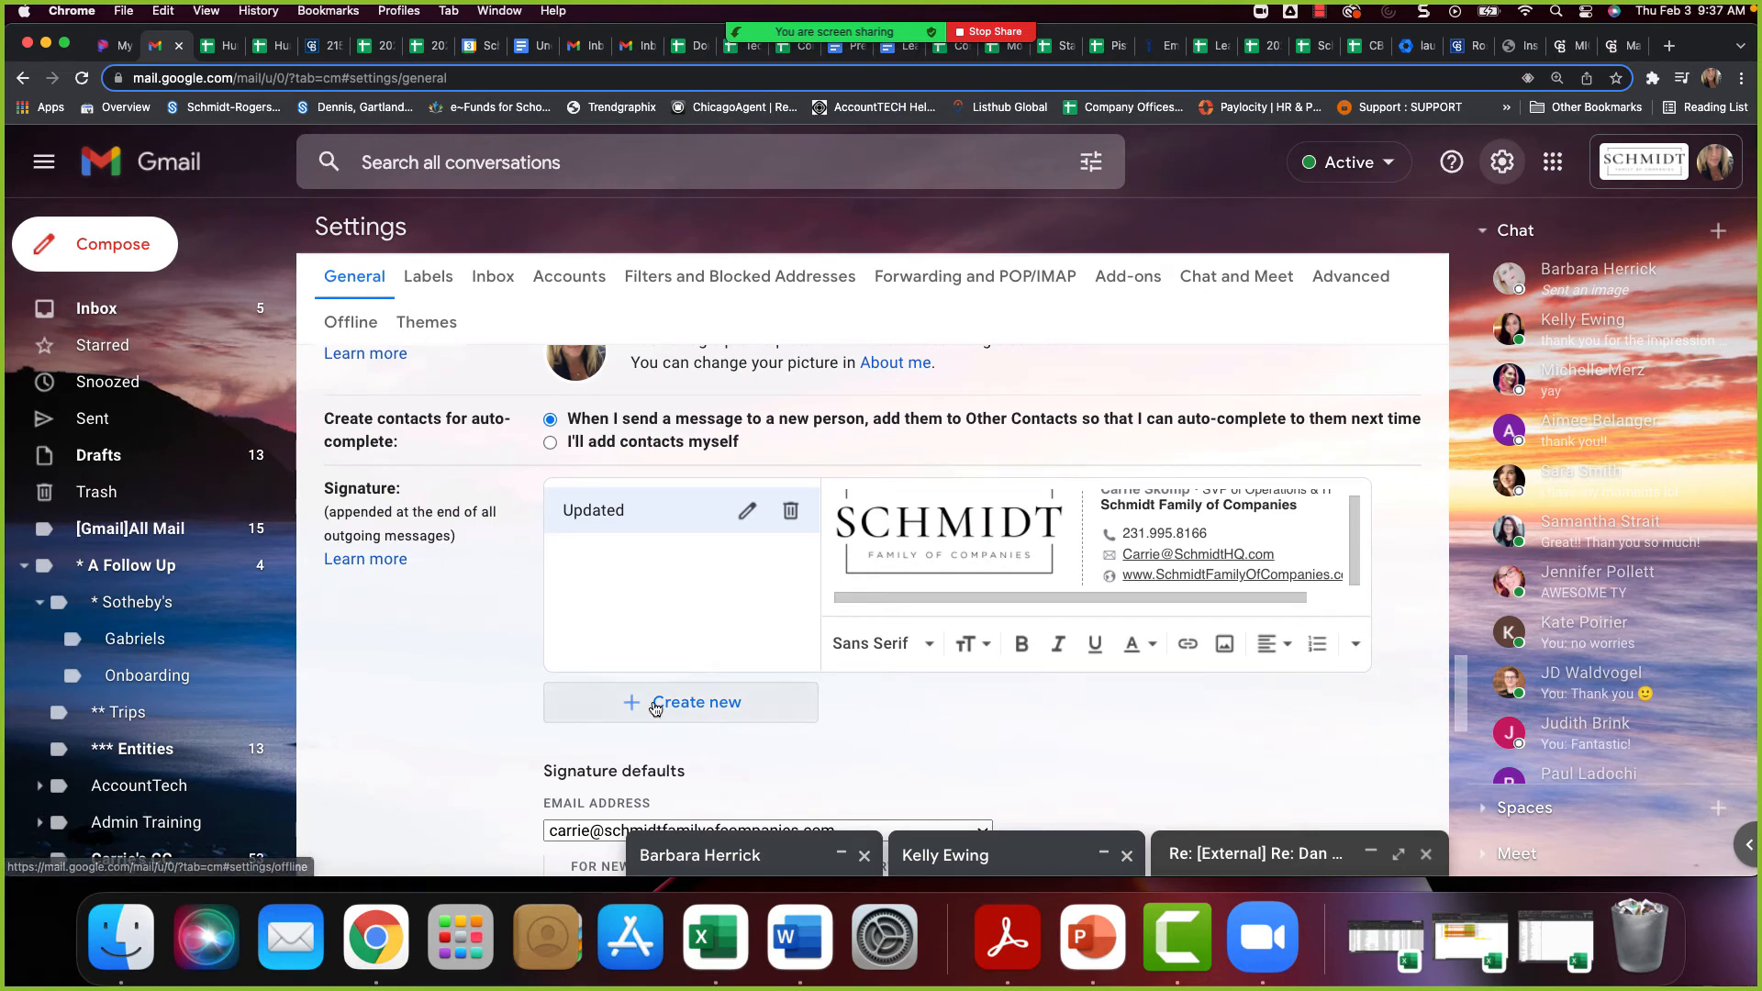
{"action": "left_click", "coordinate": [702, 703]}
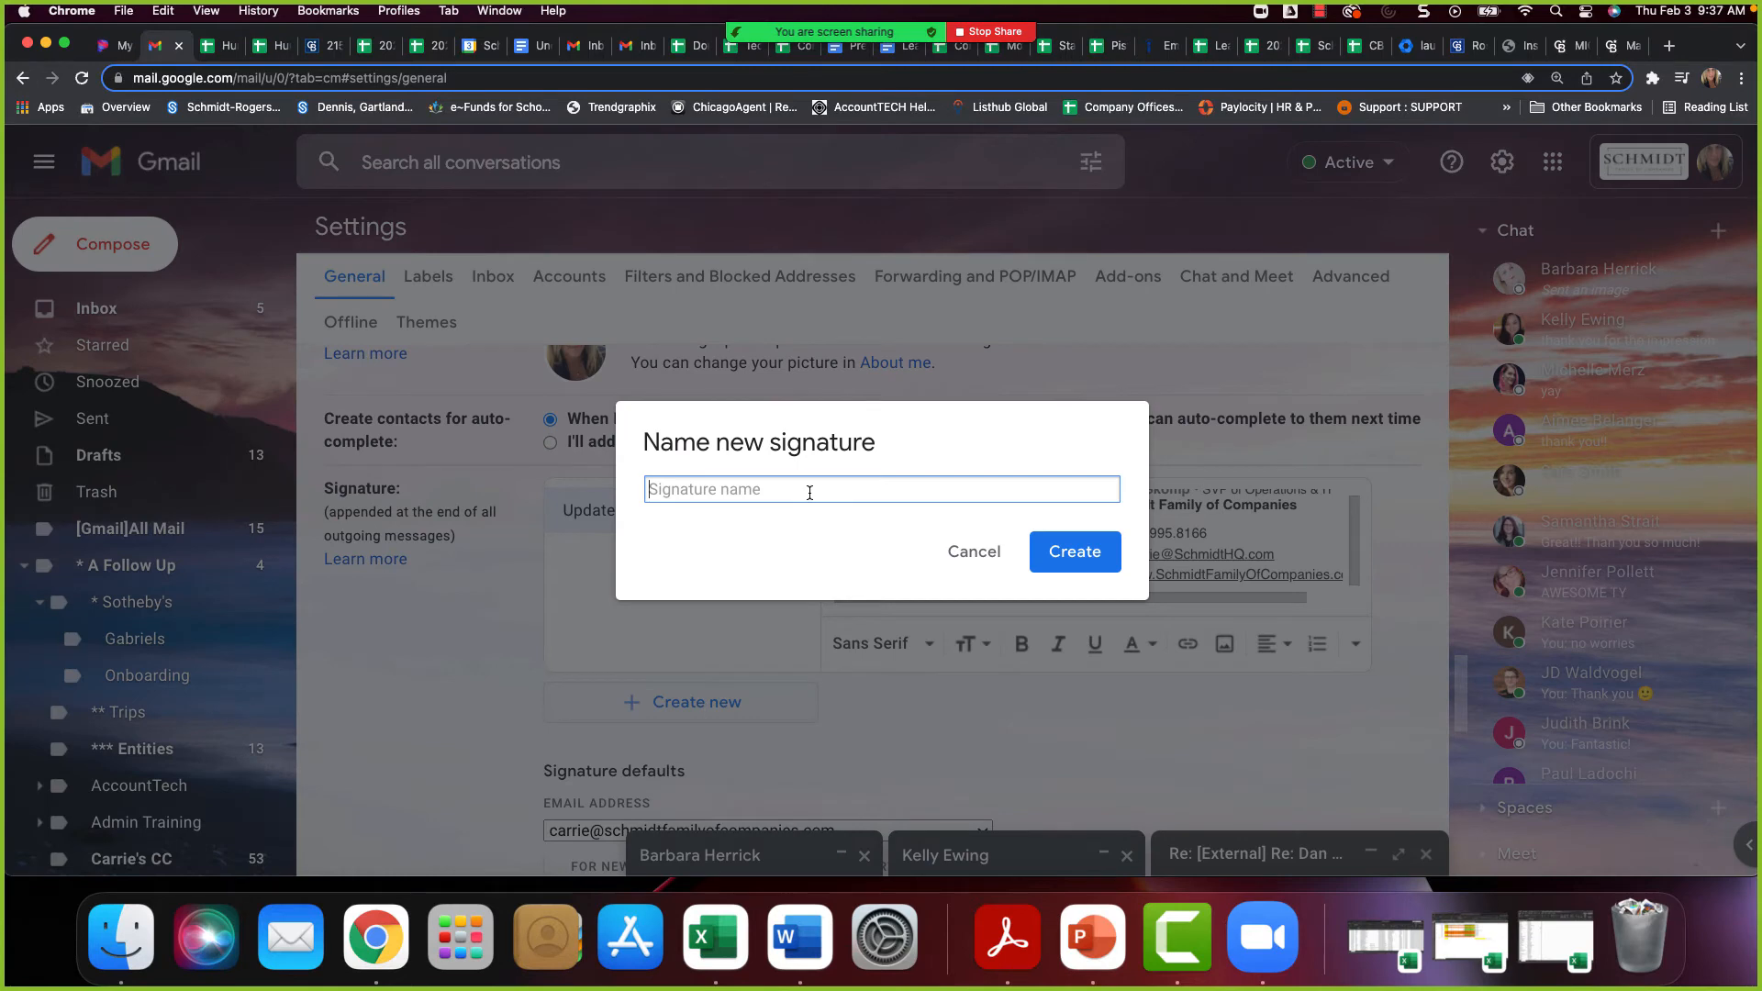
{"action": "type", "text": "Test"}
{"action": "left_click", "coordinate": [1062, 552]}
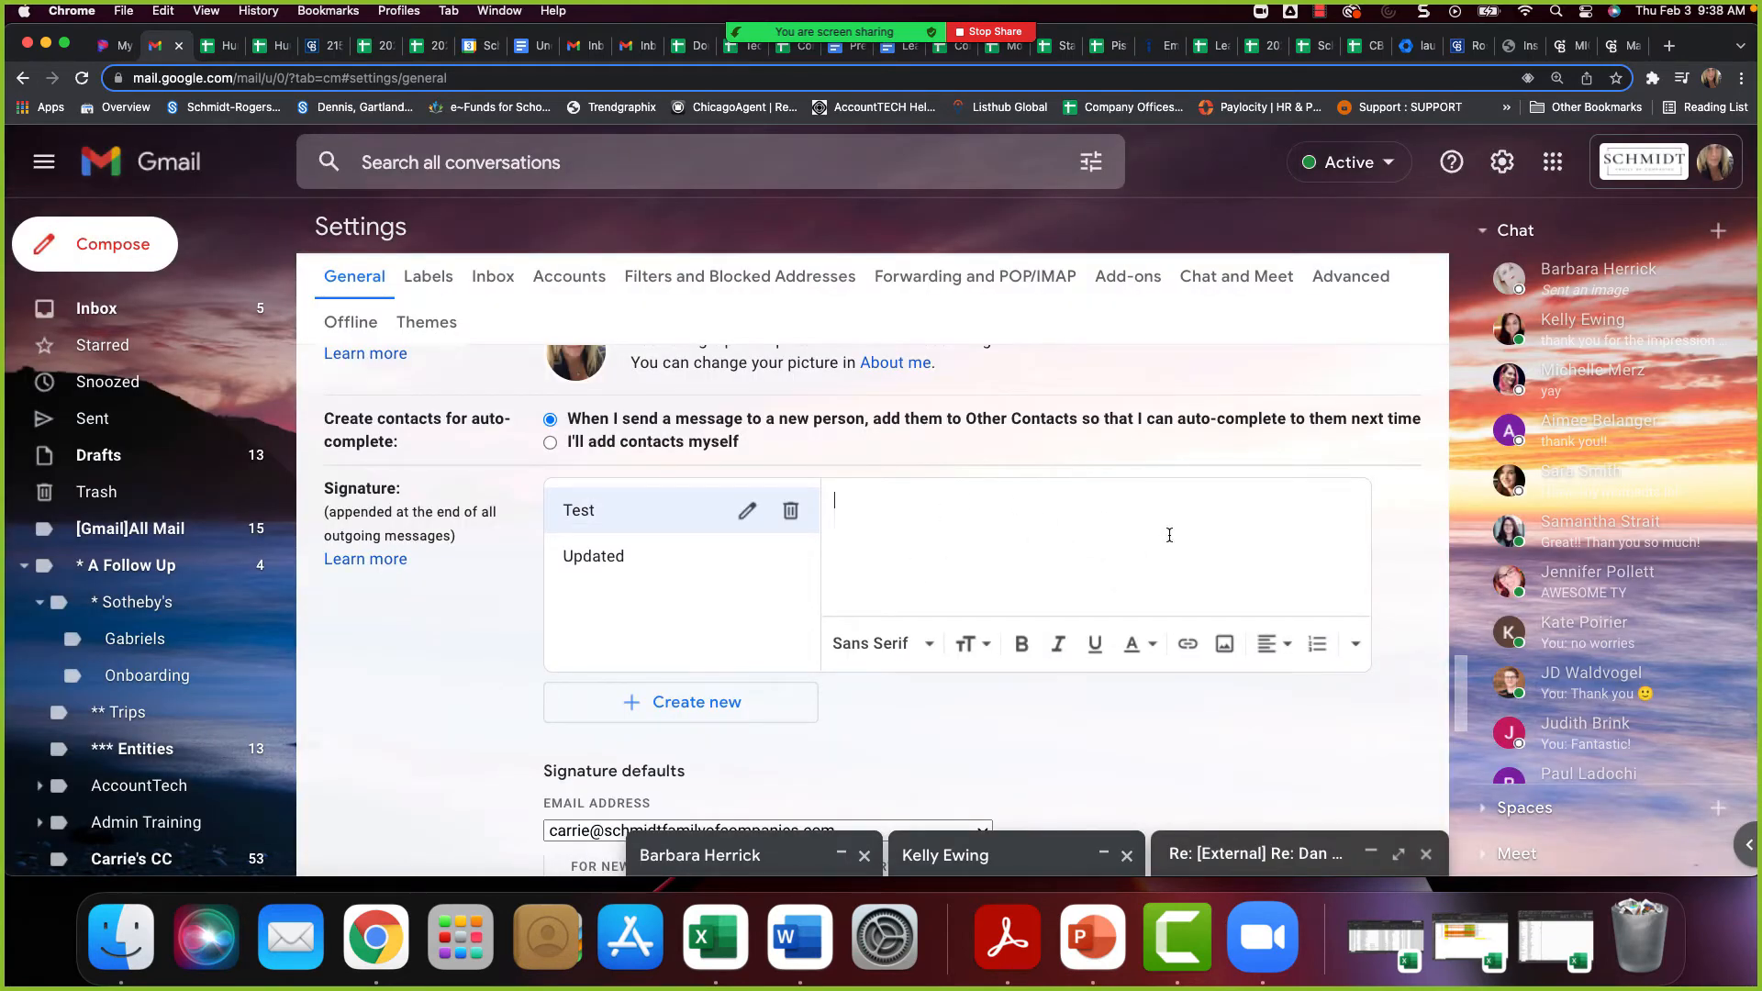
{"action": "left_click", "coordinate": [1225, 645]}
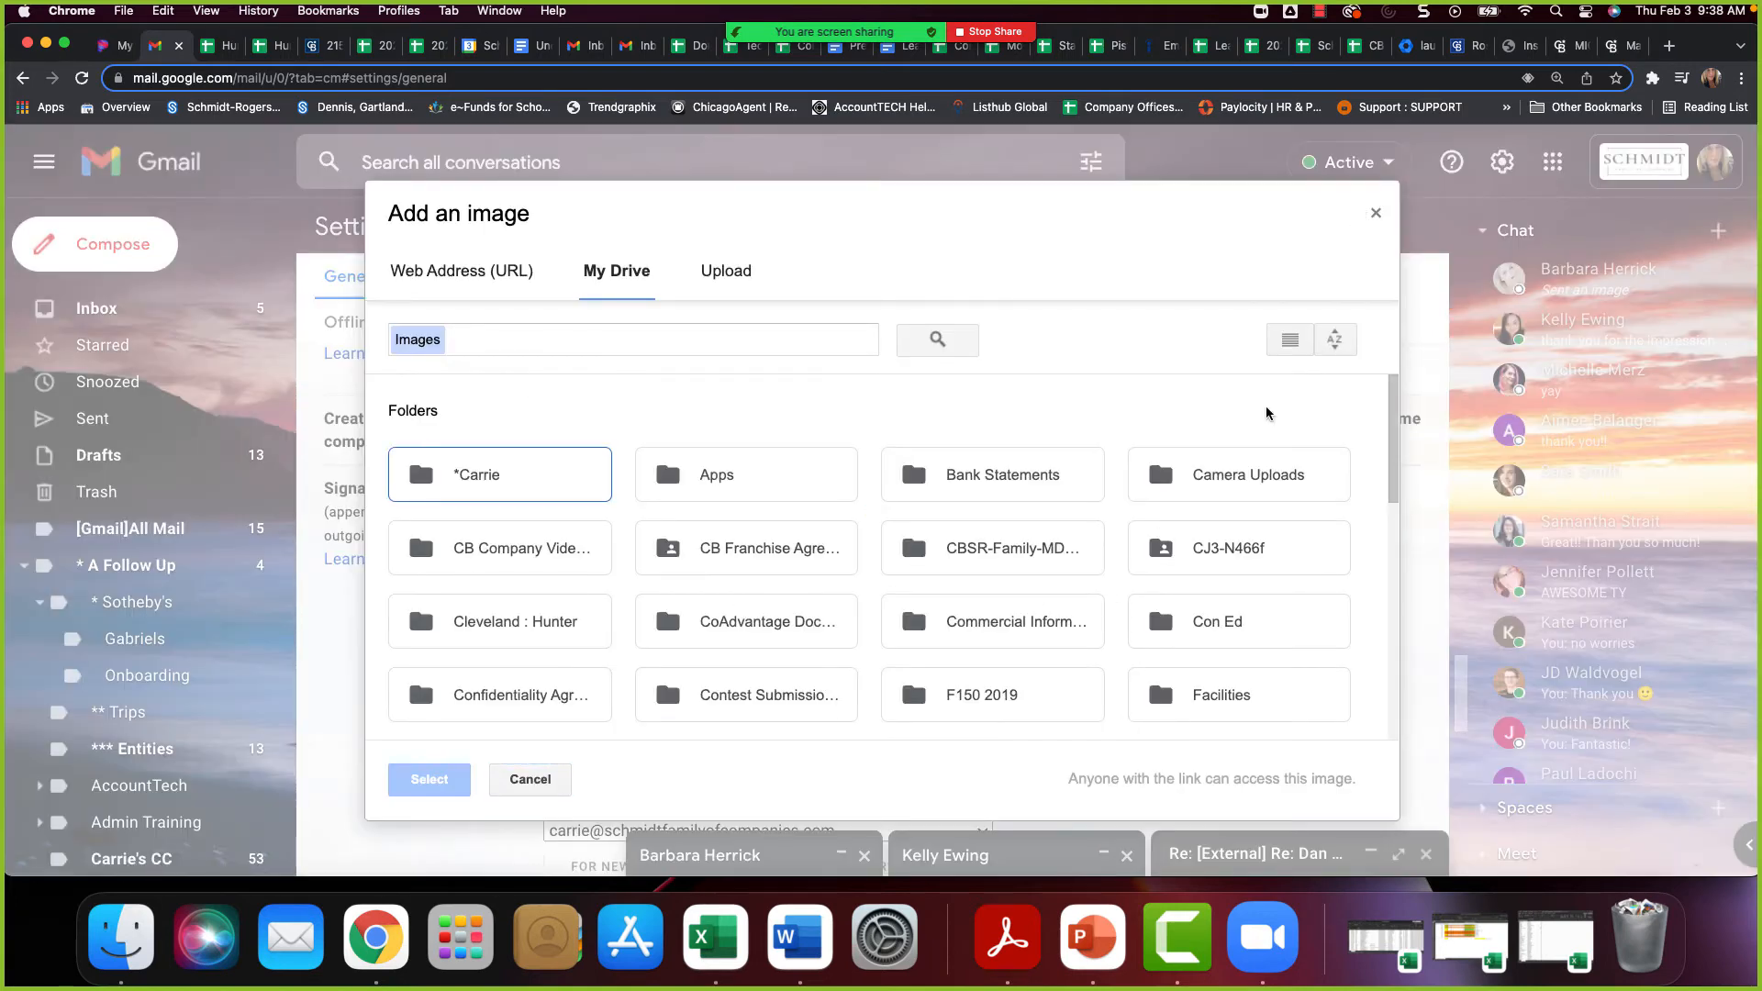
{"action": "left_click", "coordinate": [1376, 214]}
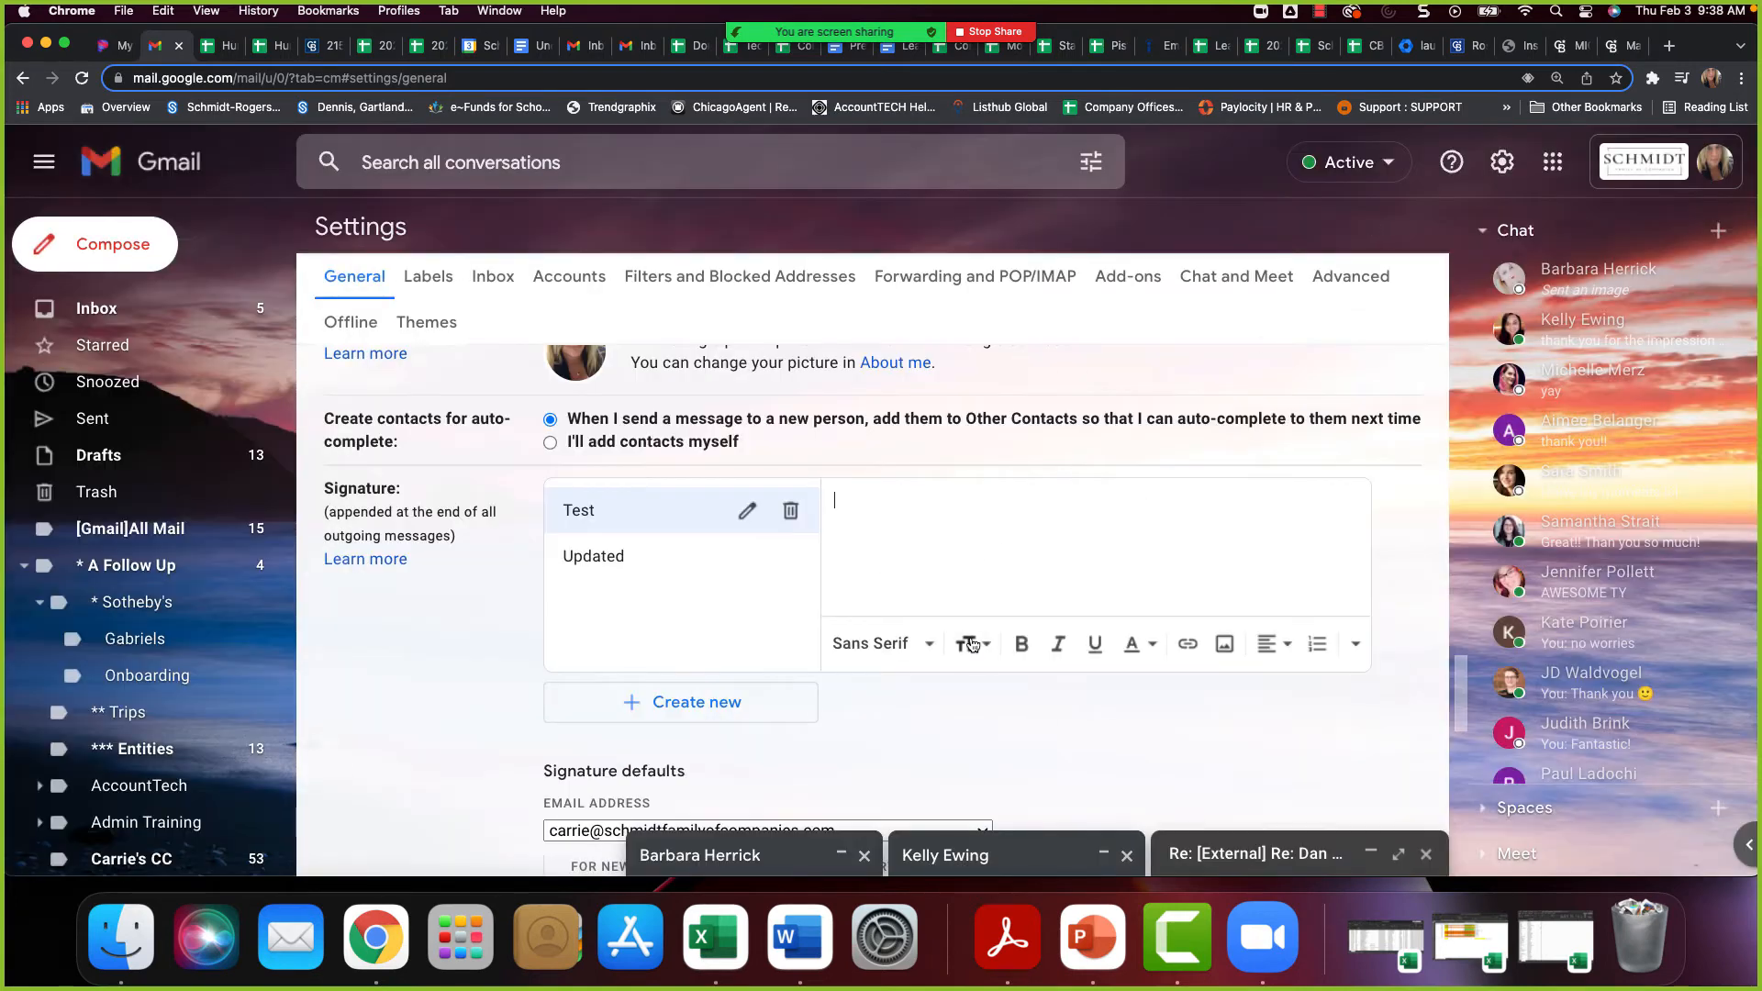
Examine the signature choices offered as defaults for new emails and for replies and forwards, keeping Updated for both
{"action": "scroll", "coordinate": [825, 597], "scroll_direction": "down", "scroll_amount": 3}
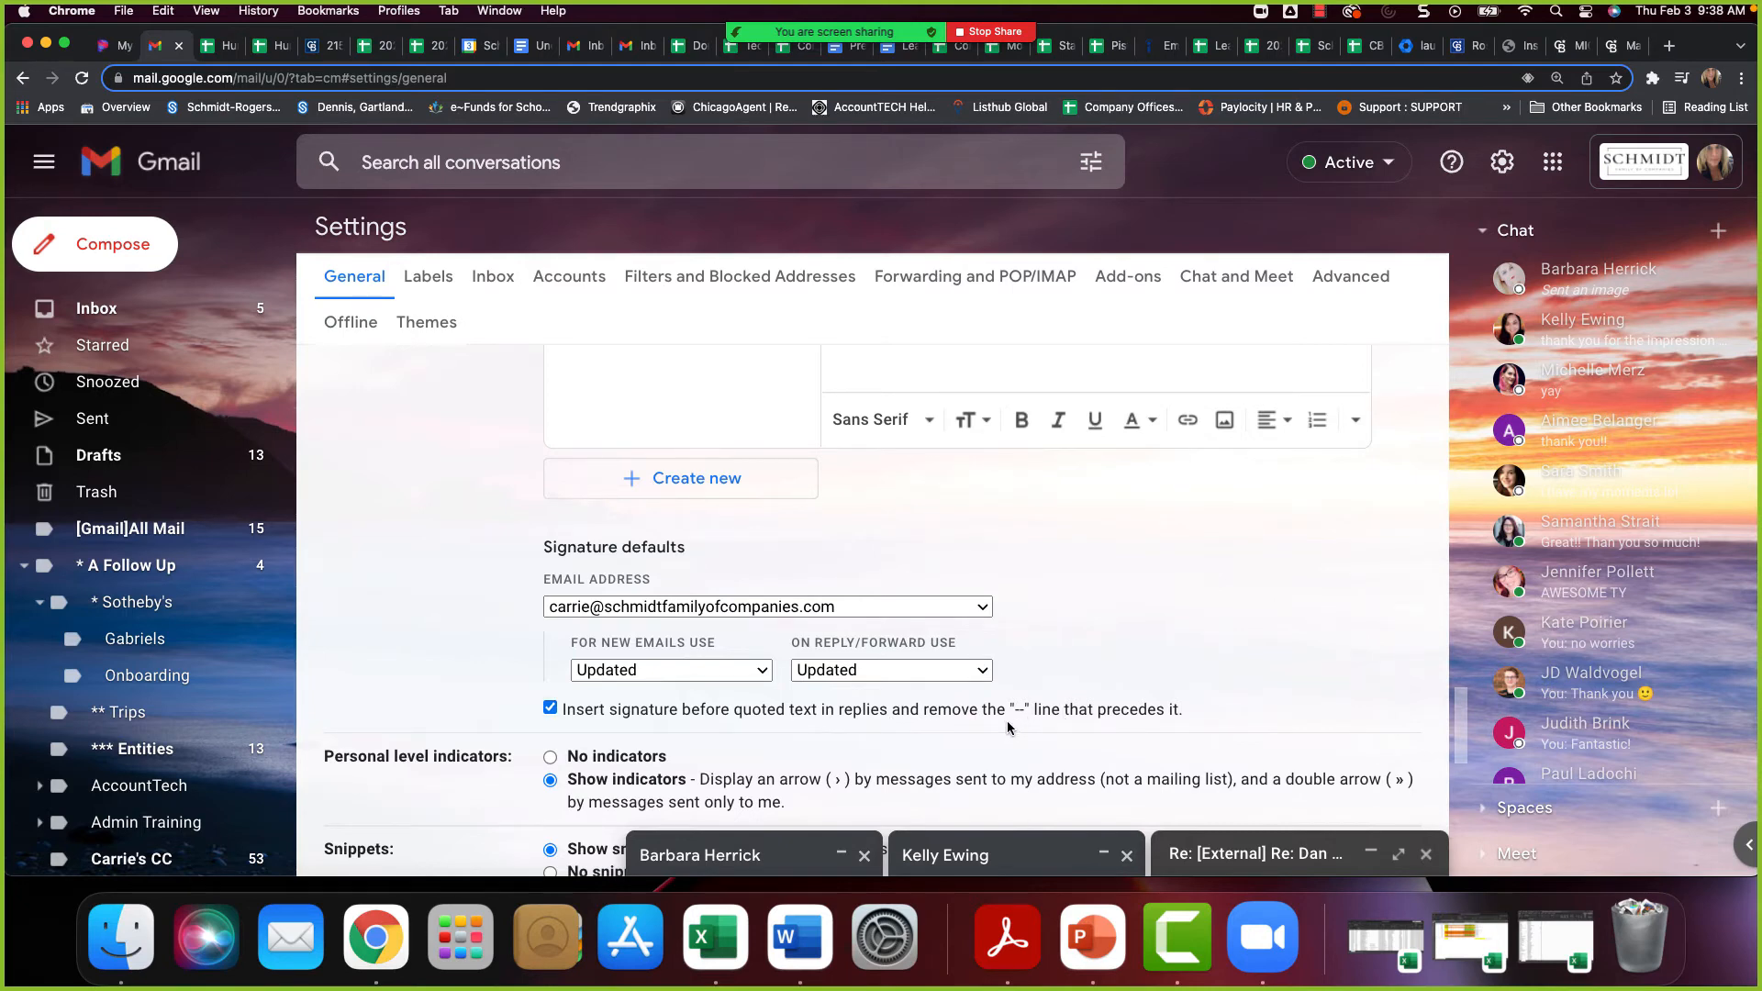
{"action": "left_click", "coordinate": [707, 677]}
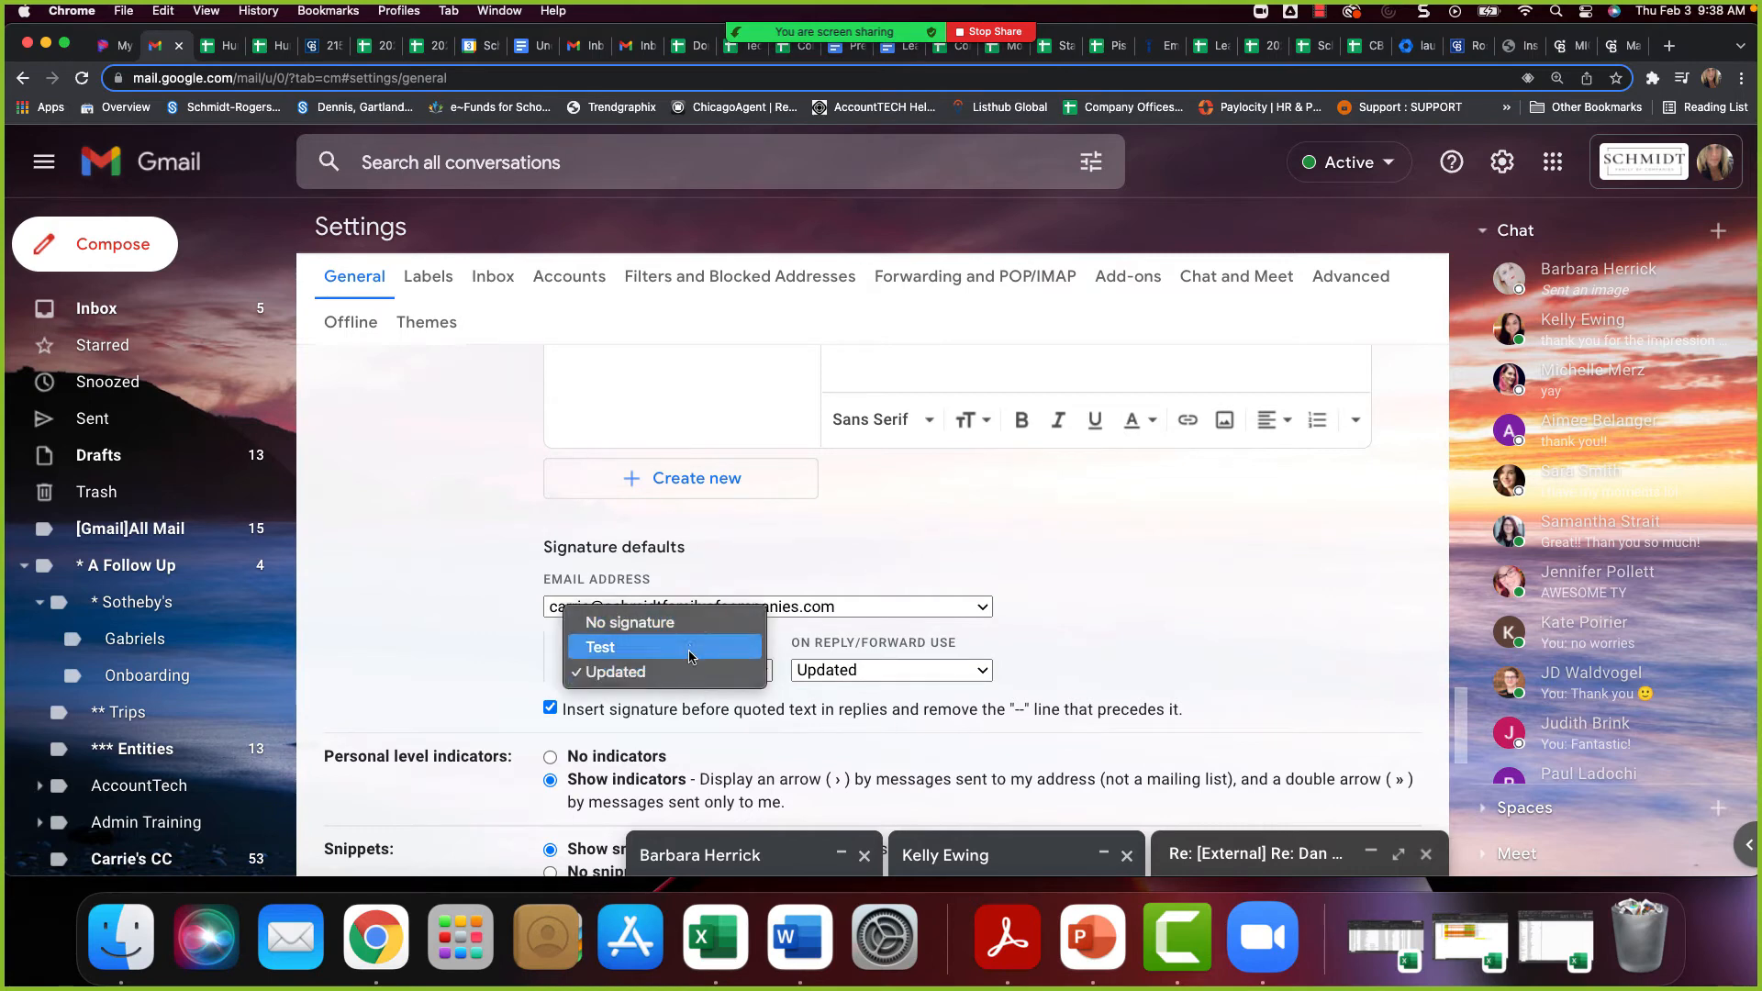
{"action": "left_click", "coordinate": [933, 683]}
{"action": "left_click", "coordinate": [933, 683]}
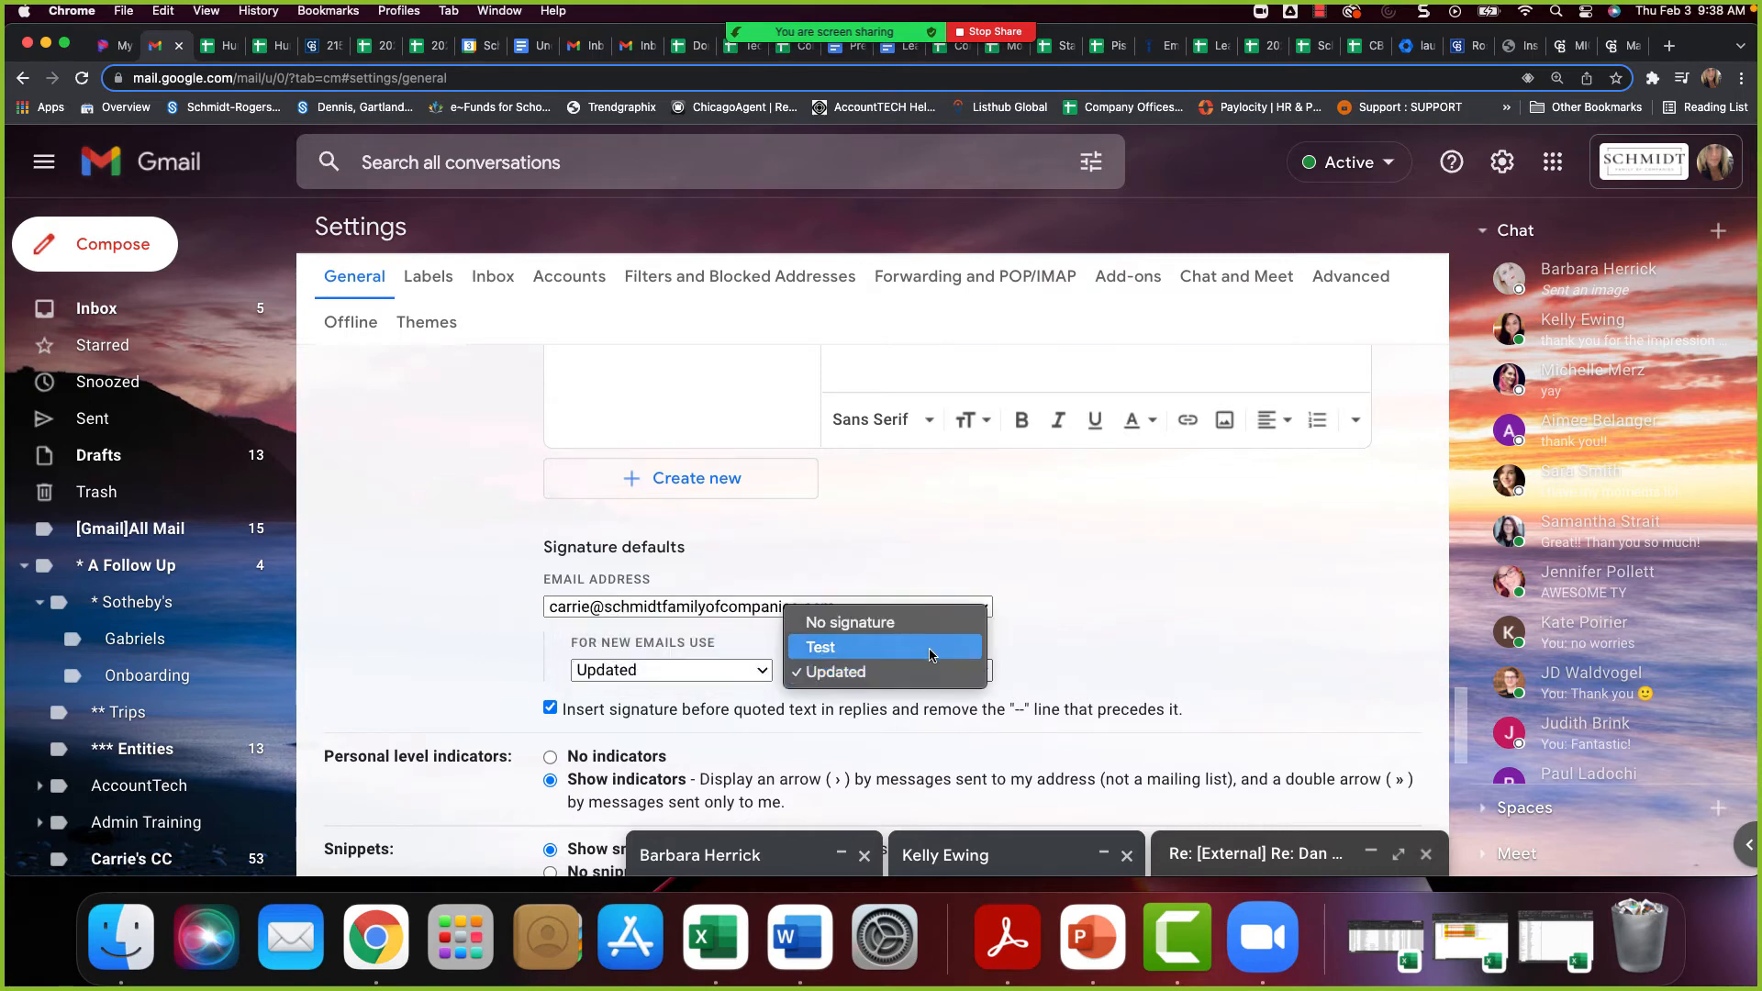
{"action": "left_click", "coordinate": [907, 670]}
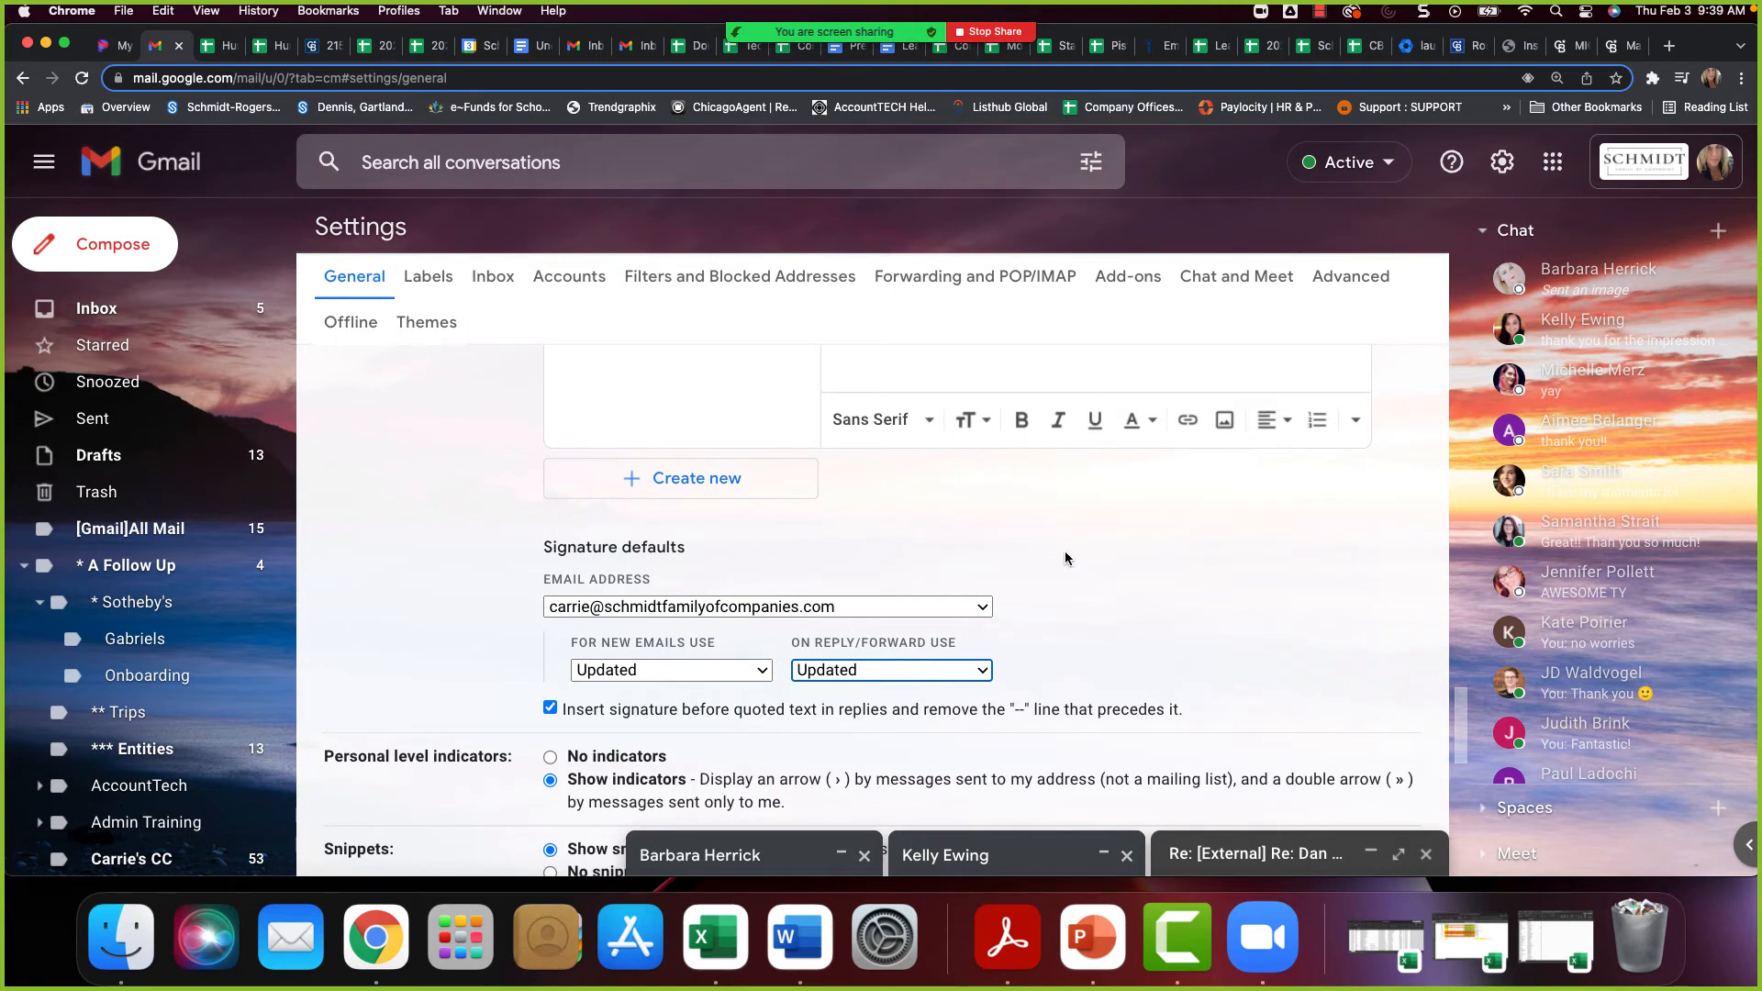
Return to the marketing project request form and end the Zoom screen share
{"action": "left_click", "coordinate": [1620, 45]}
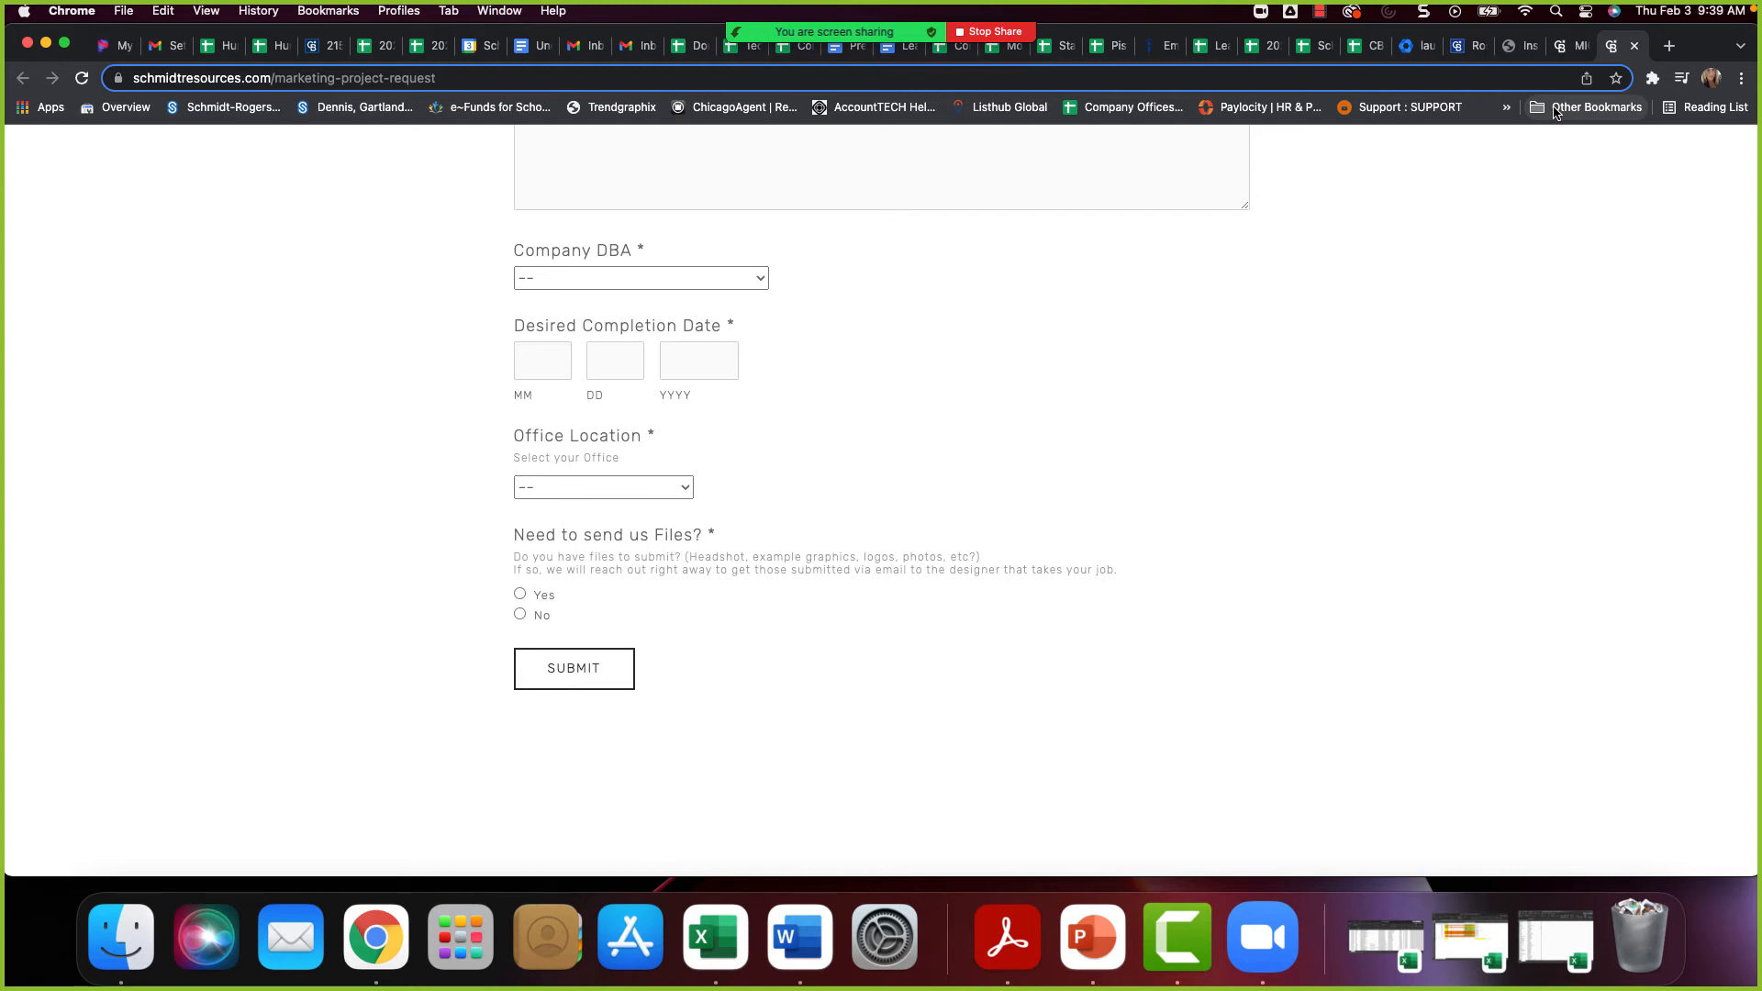
{"action": "left_click", "coordinate": [982, 34]}
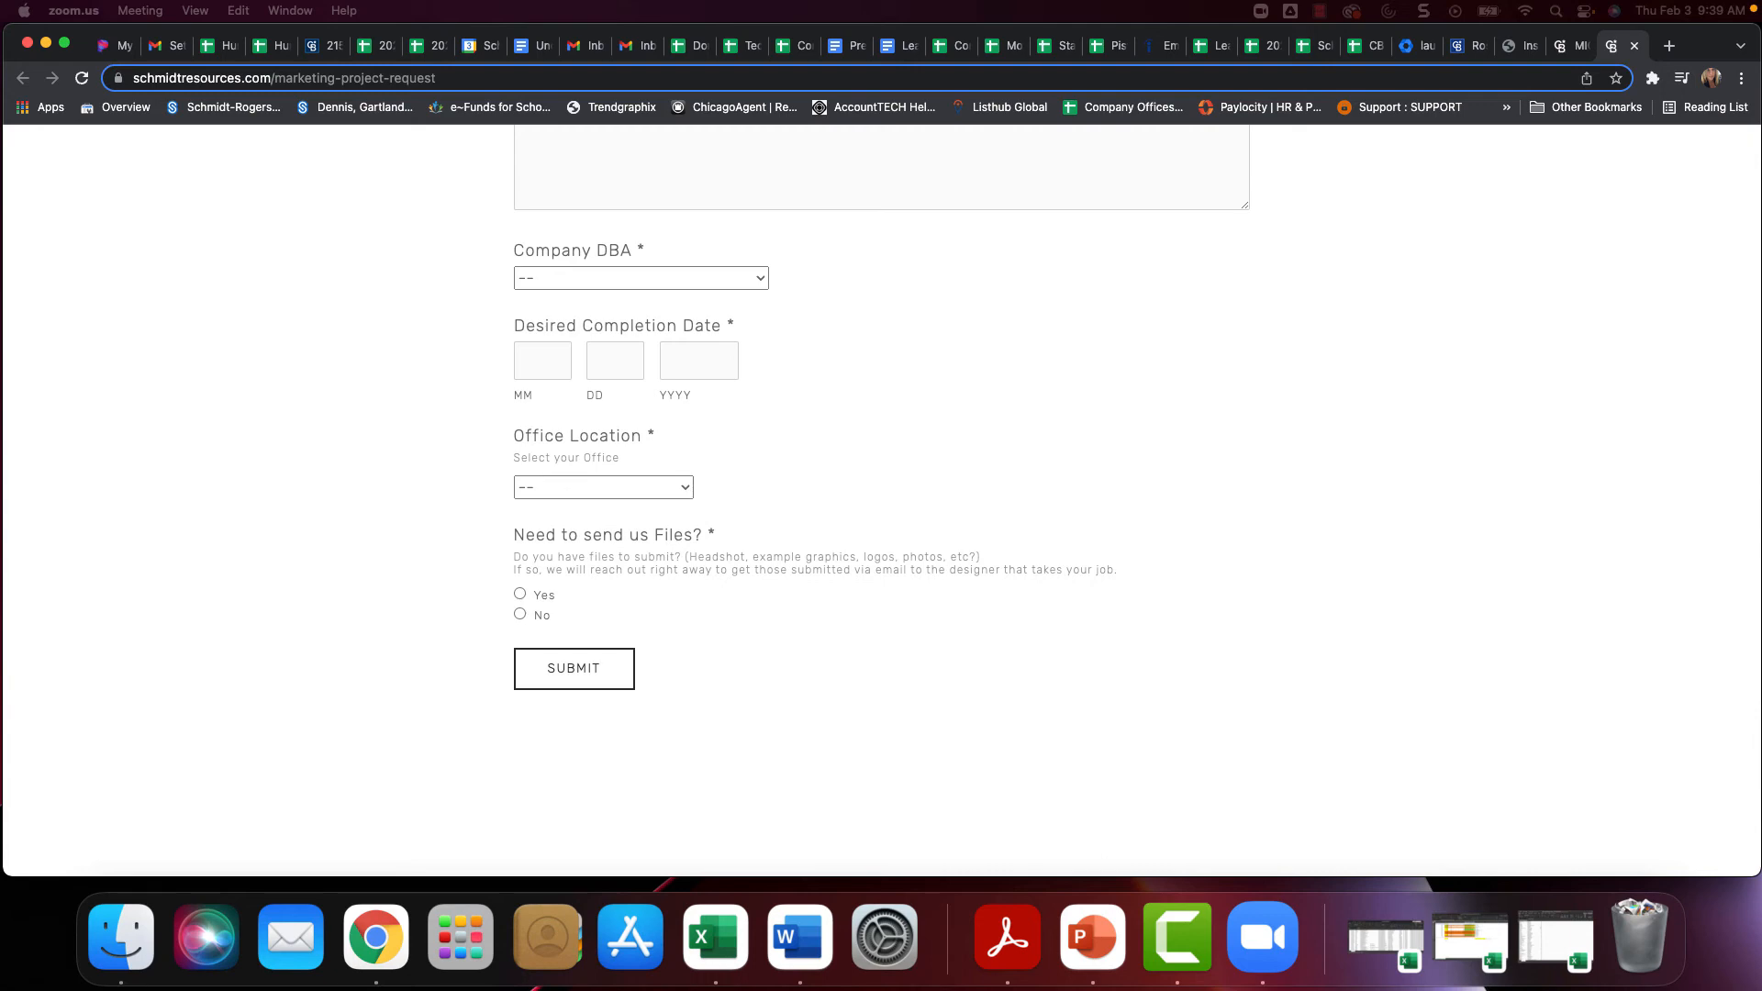
{"action": "left_click_drag", "start_coordinate": [1761, 128], "coordinate": [819, 7]}
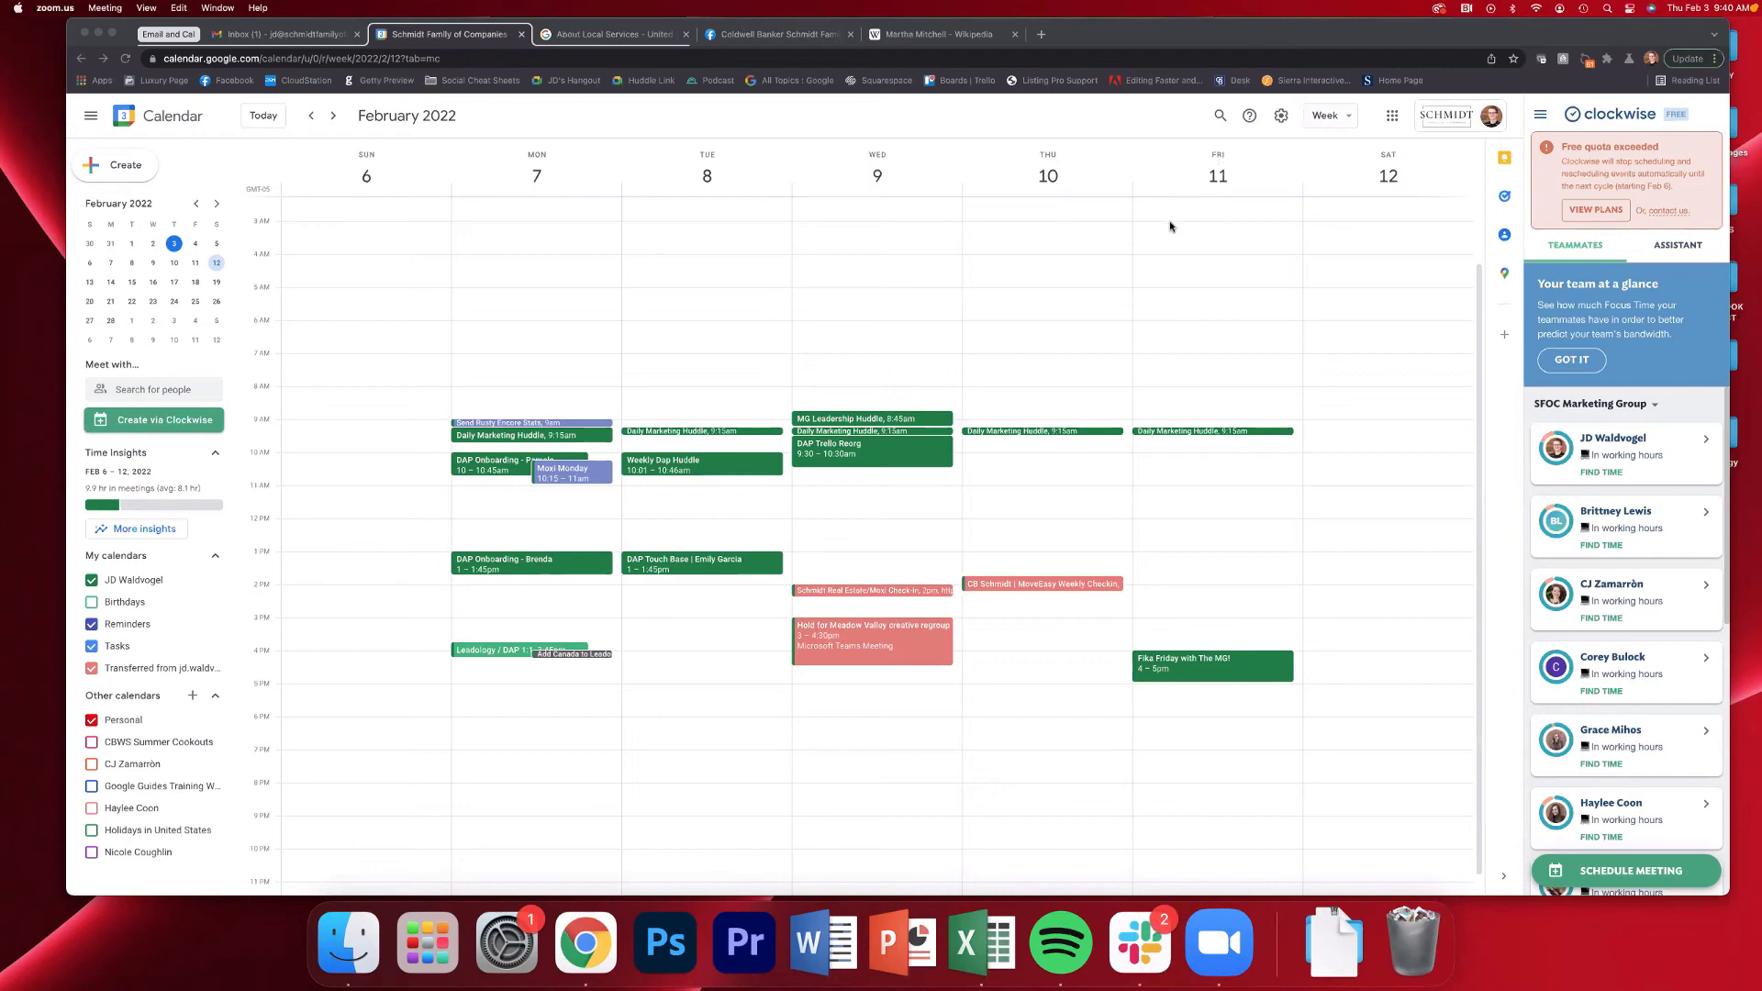
Draft an out-of-office calendar entry on Friday, February 11, titled with the owner's name and "Out of Office", cancelling the save-and-decline confirmation
{"action": "left_click", "coordinate": [1170, 226]}
{"action": "left_click", "coordinate": [1163, 231]}
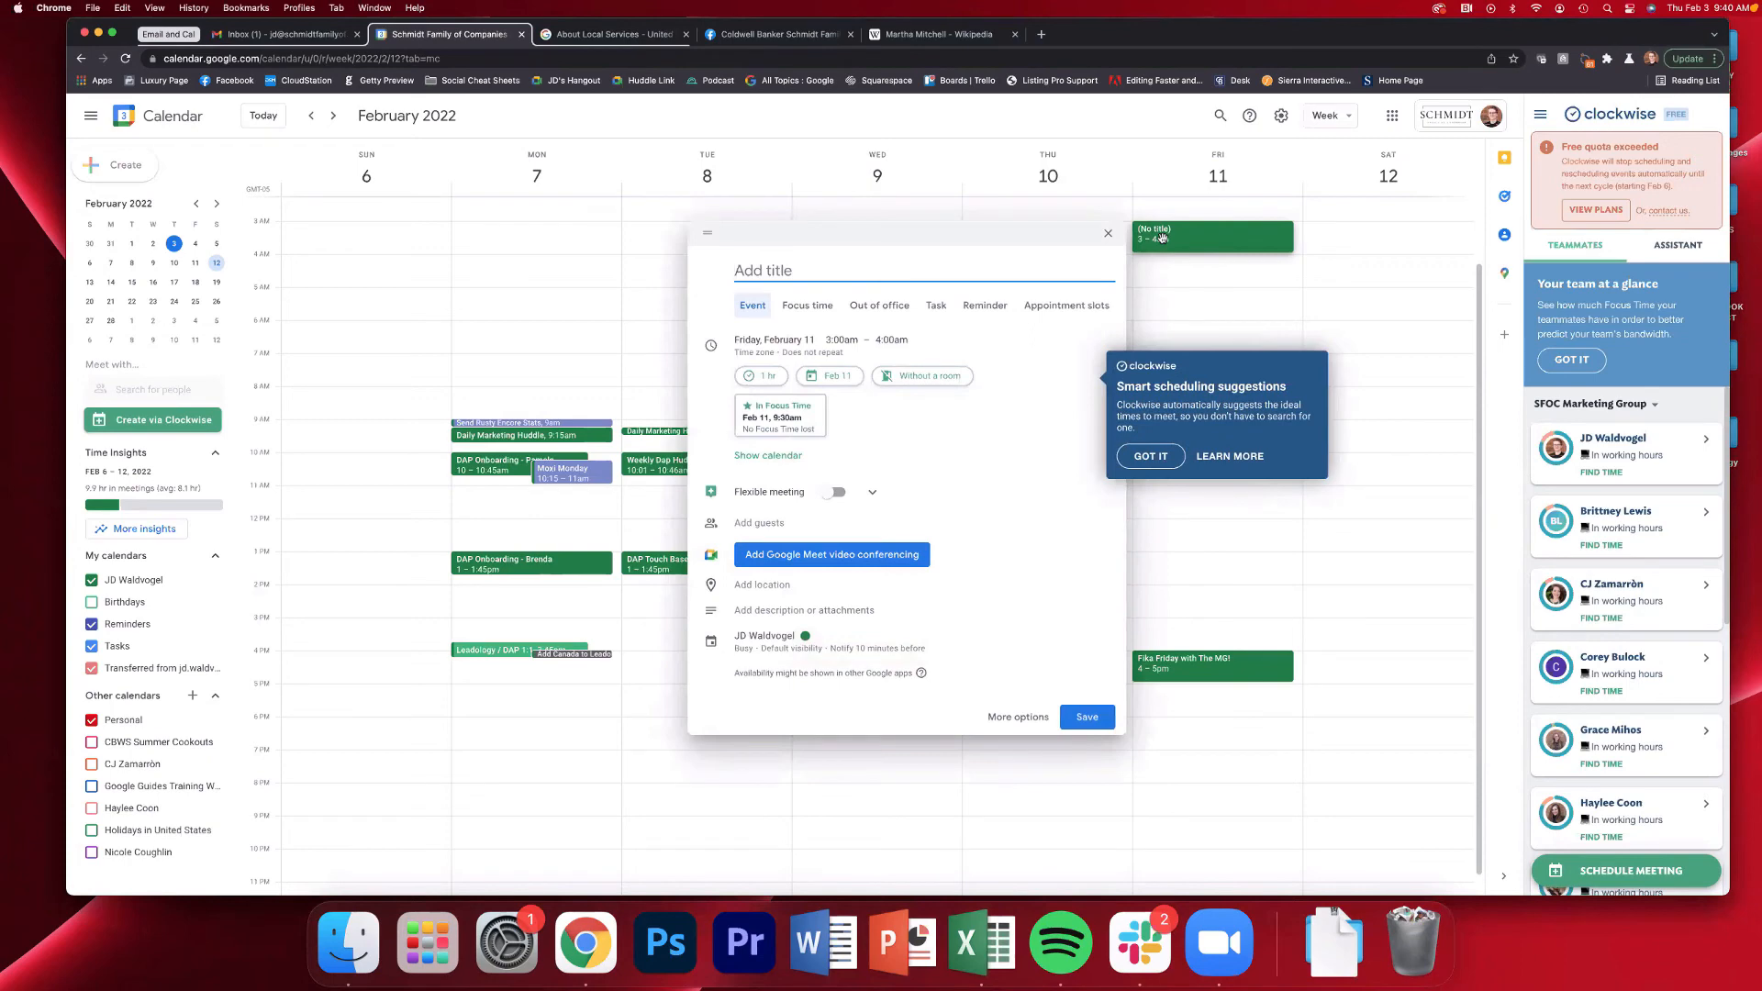
{"action": "type", "text": "JD Out of"}
{"action": "type", "text": "Office"}
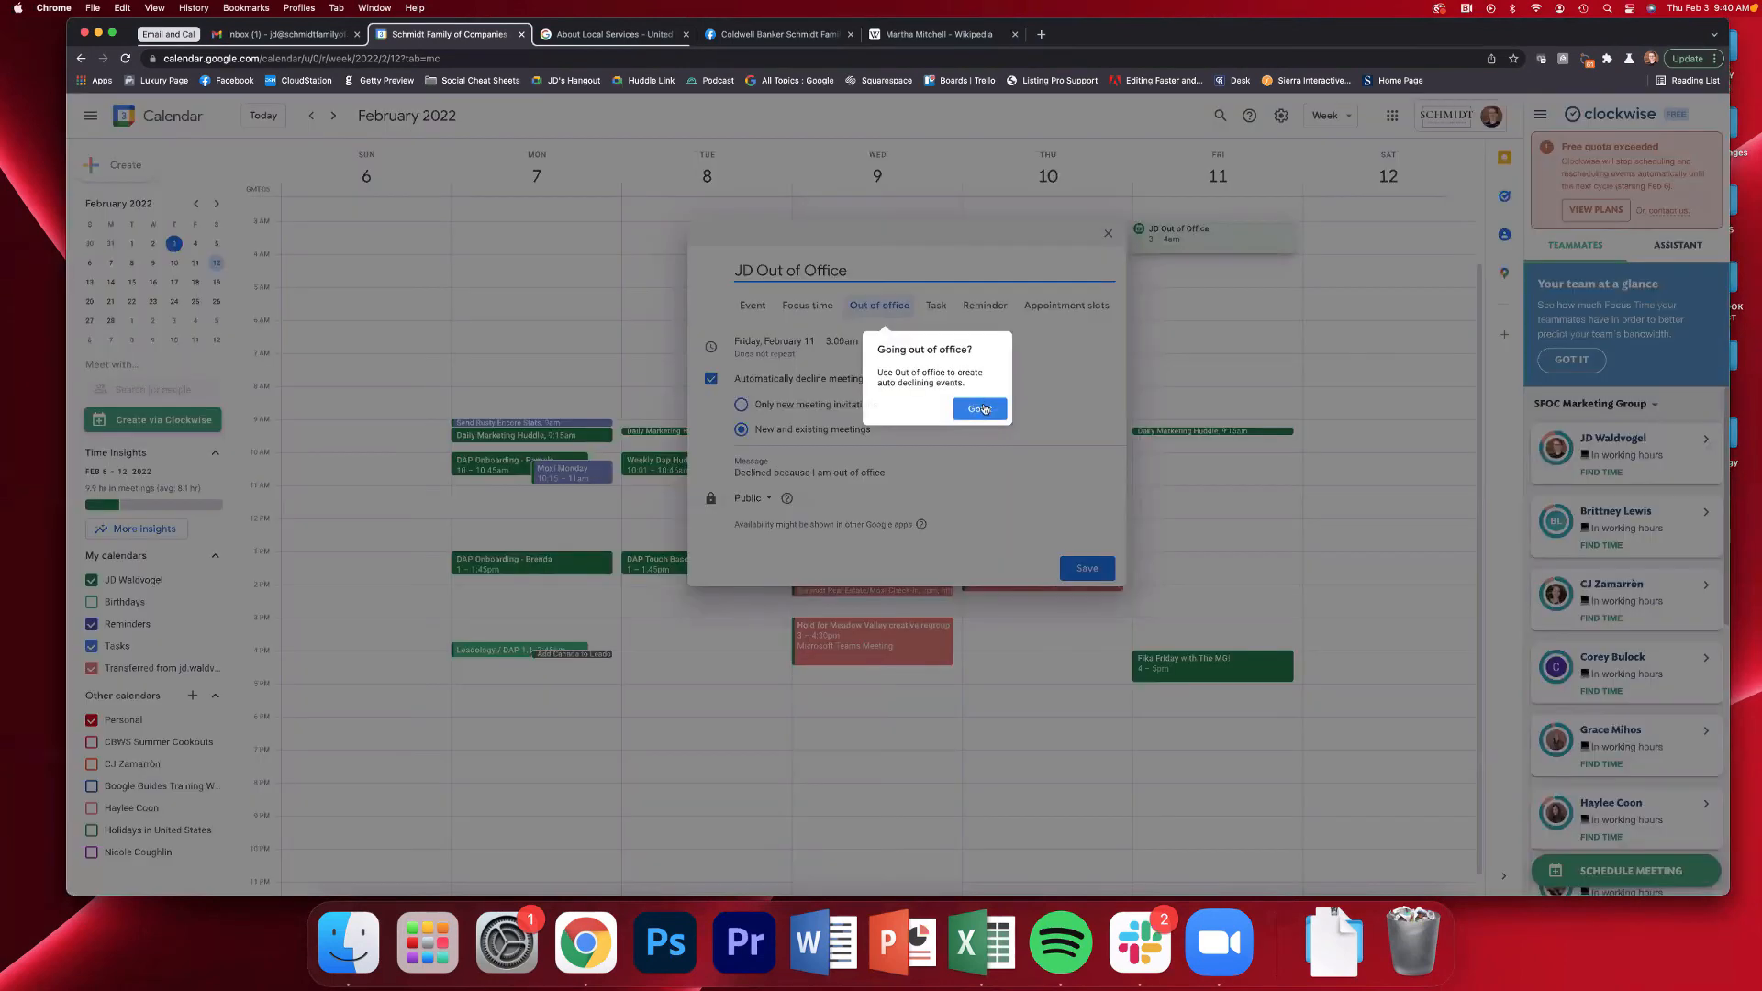
{"action": "left_click", "coordinate": [980, 405]}
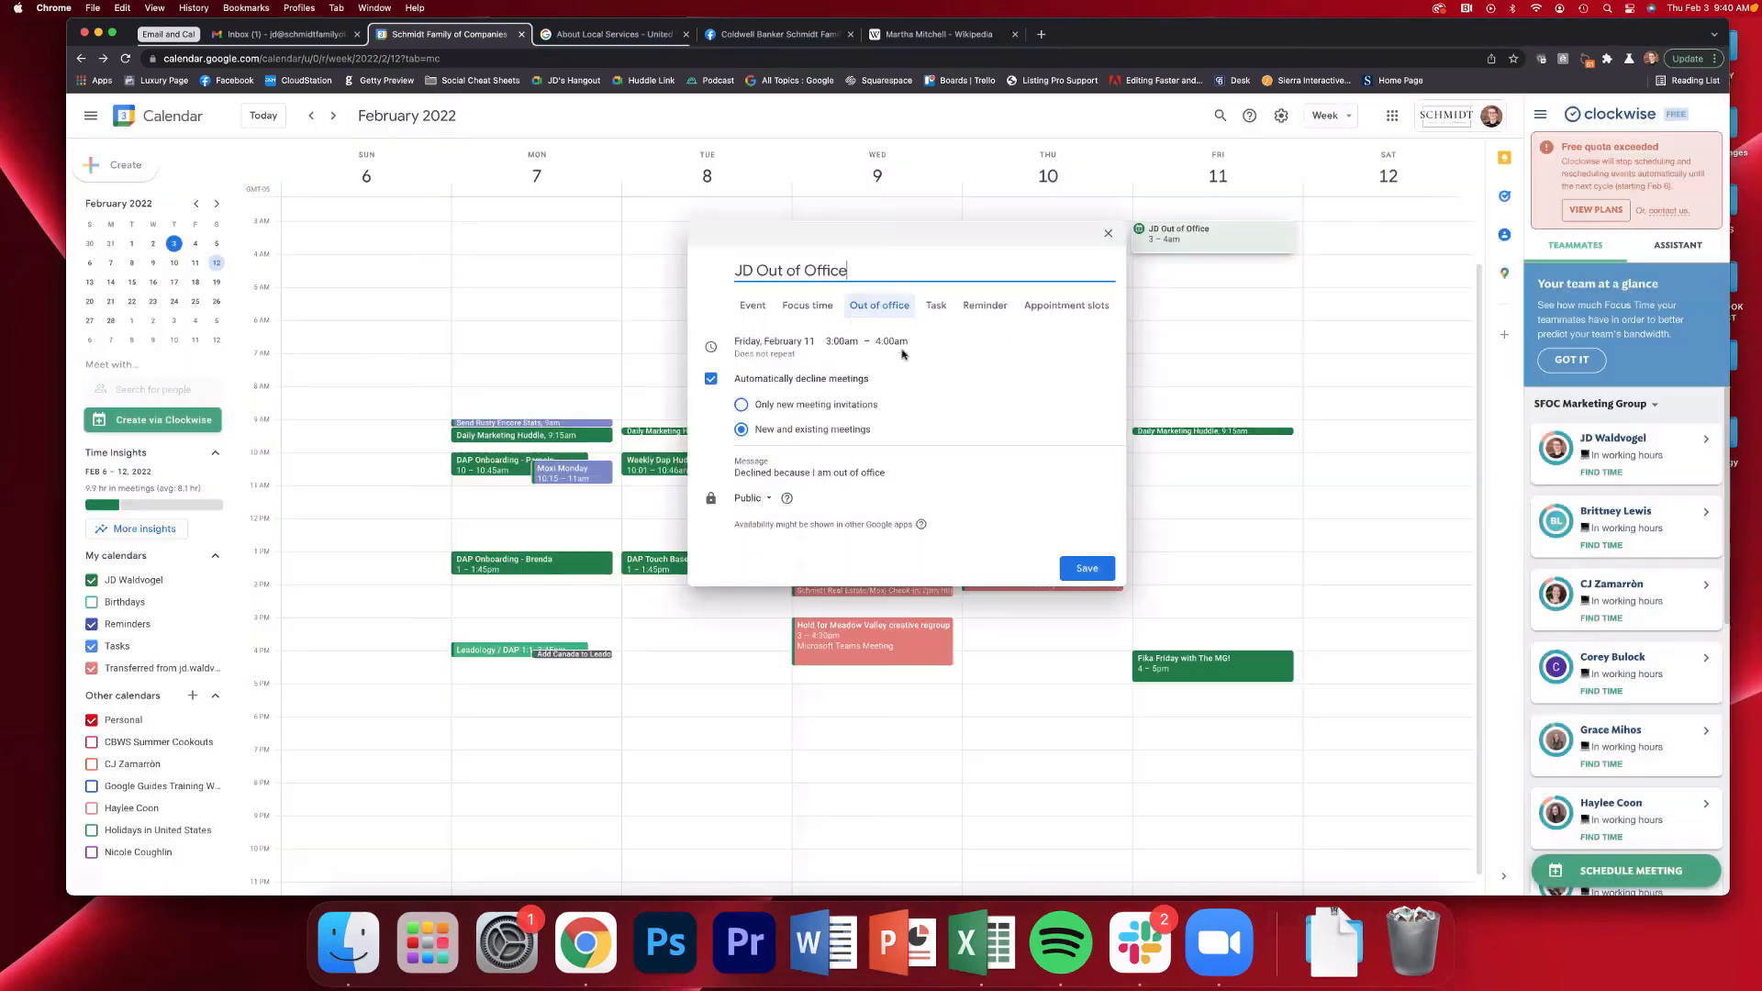
{"action": "left_click", "coordinate": [882, 309]}
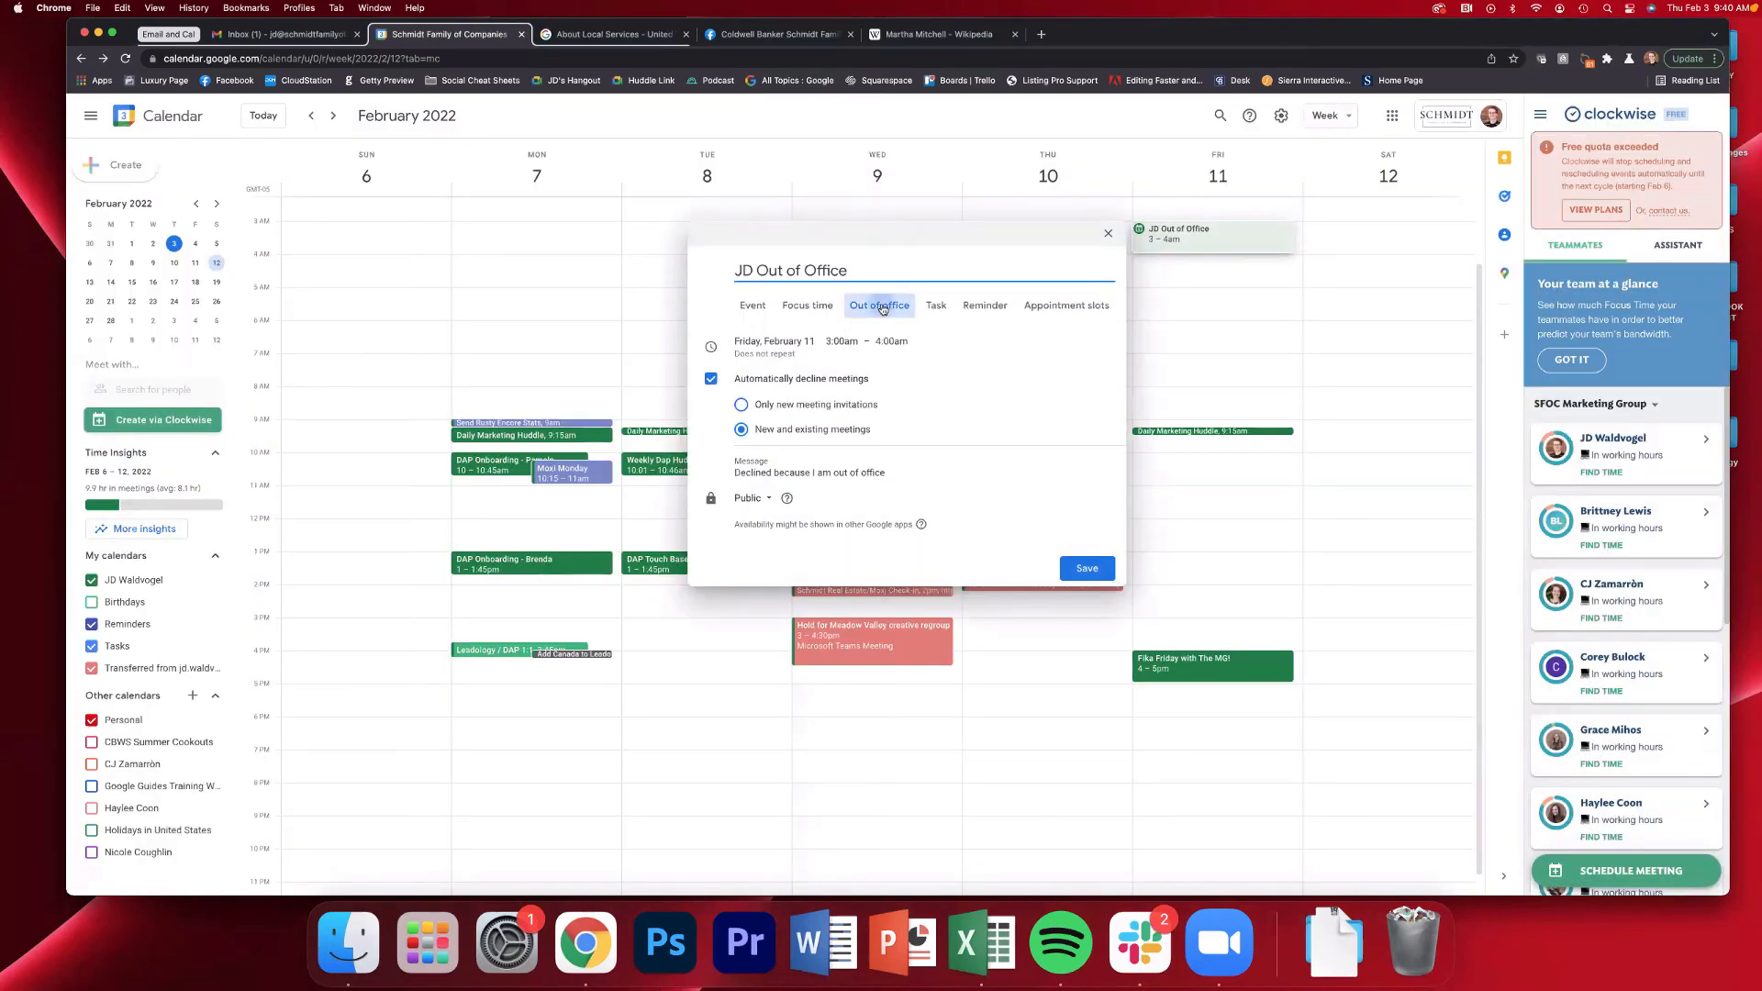
{"action": "left_click", "coordinate": [1086, 568]}
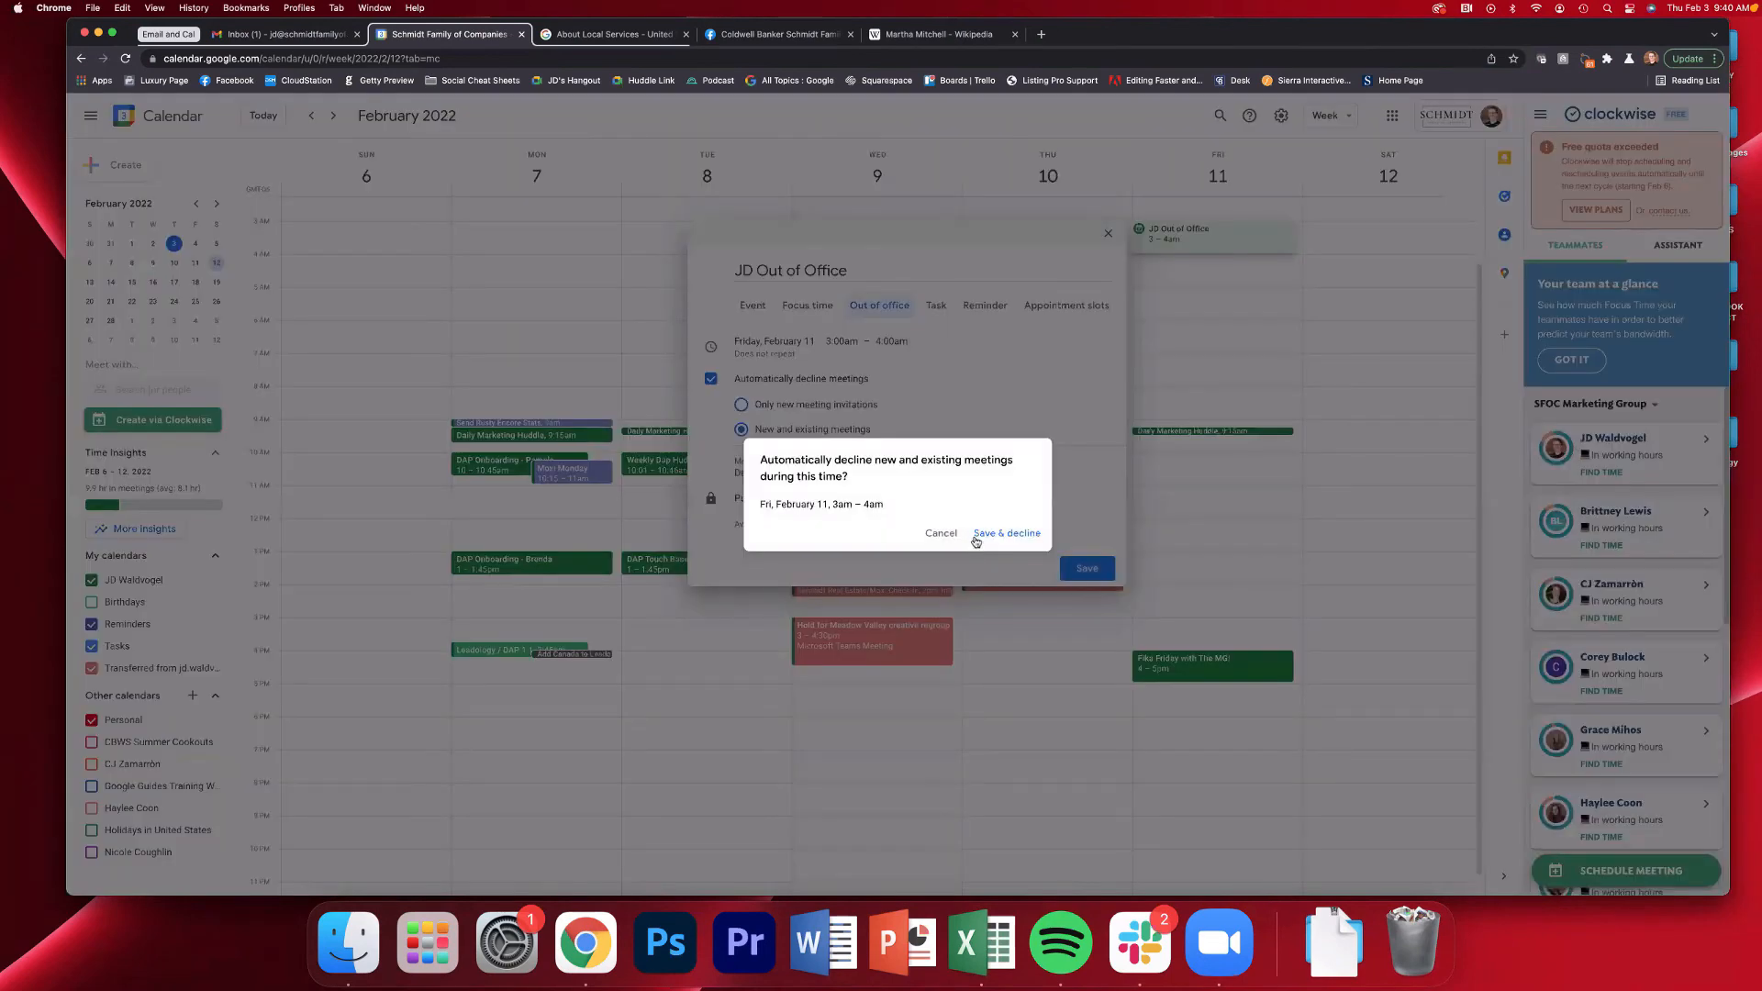
{"action": "left_click", "coordinate": [933, 534]}
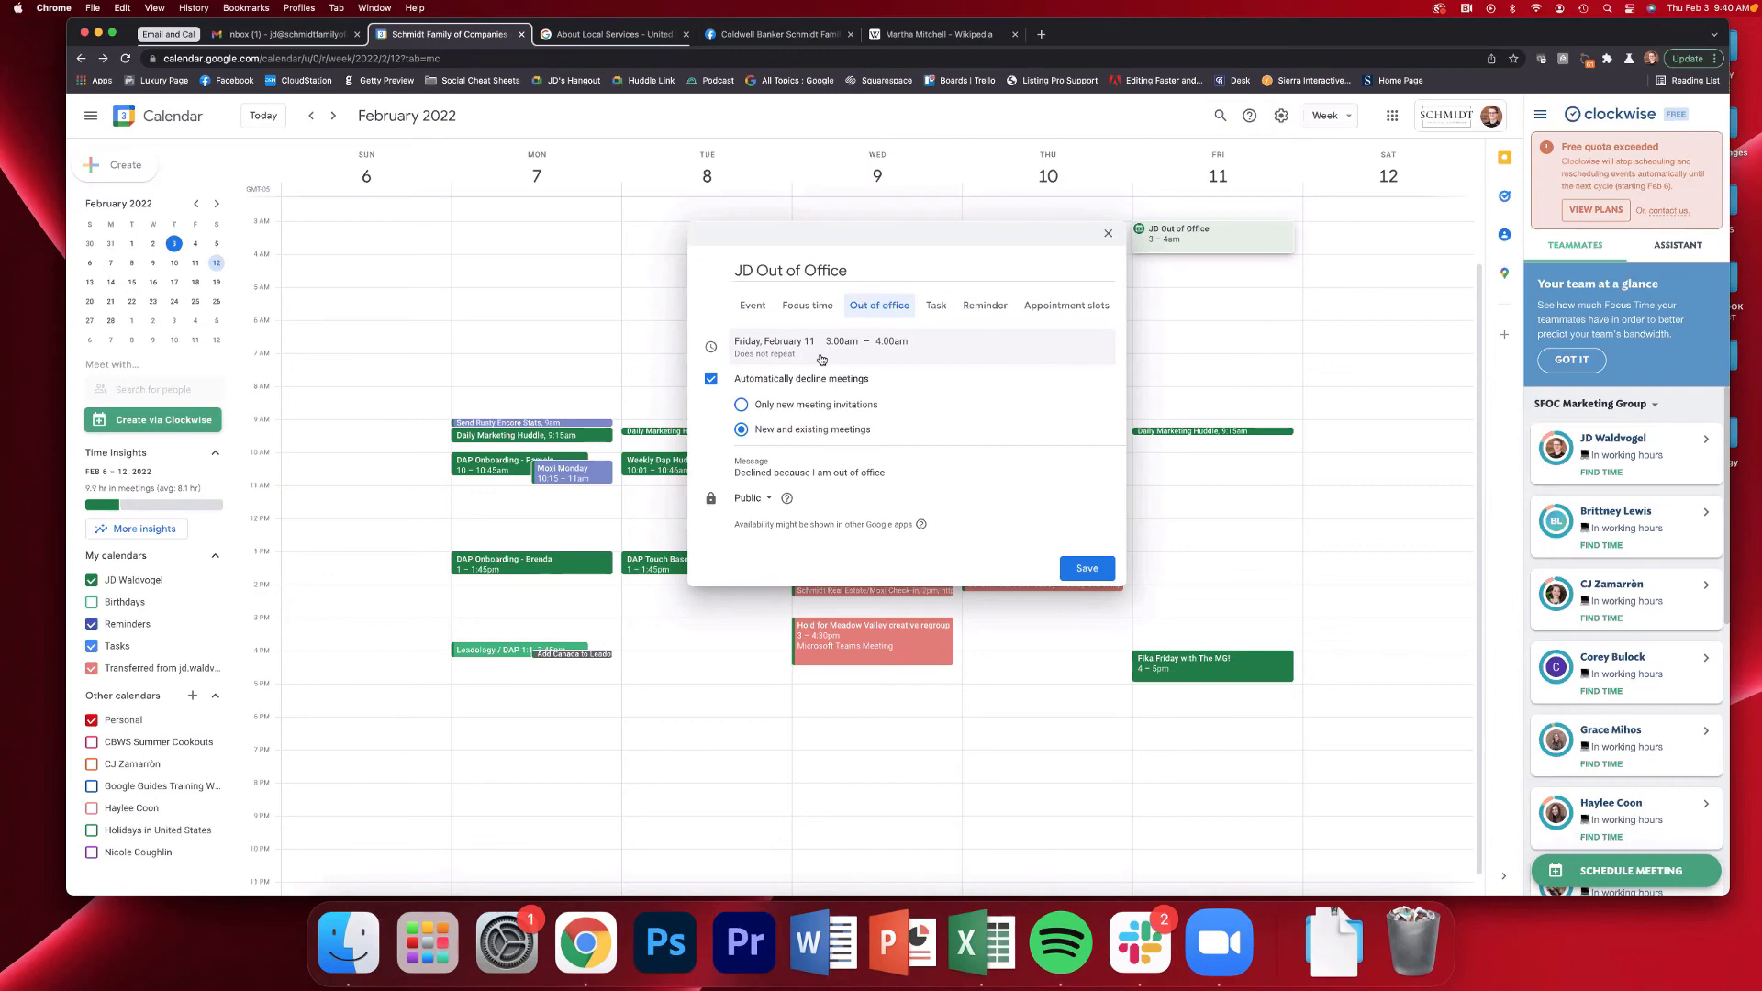
Change the out-of-office entry to a regular event, dismiss the Clockwise scheduling tip, and set the start time to 9:00am
{"action": "left_click", "coordinate": [747, 308]}
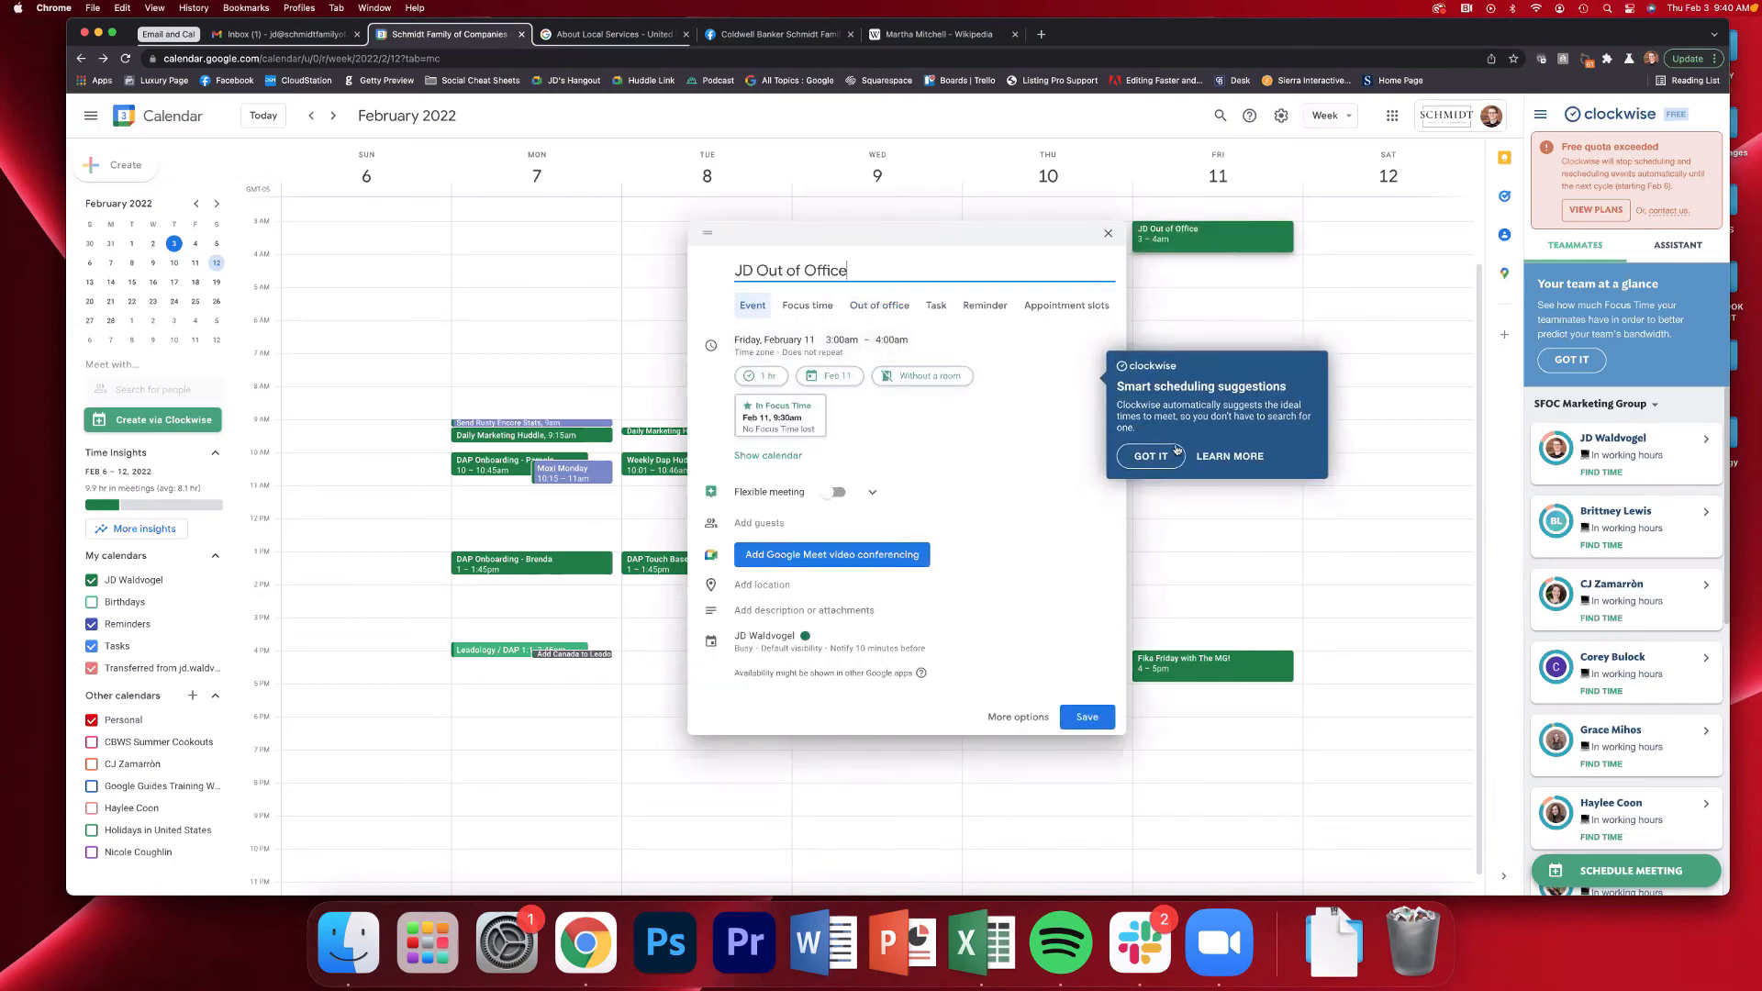
{"action": "left_click", "coordinate": [1146, 456]}
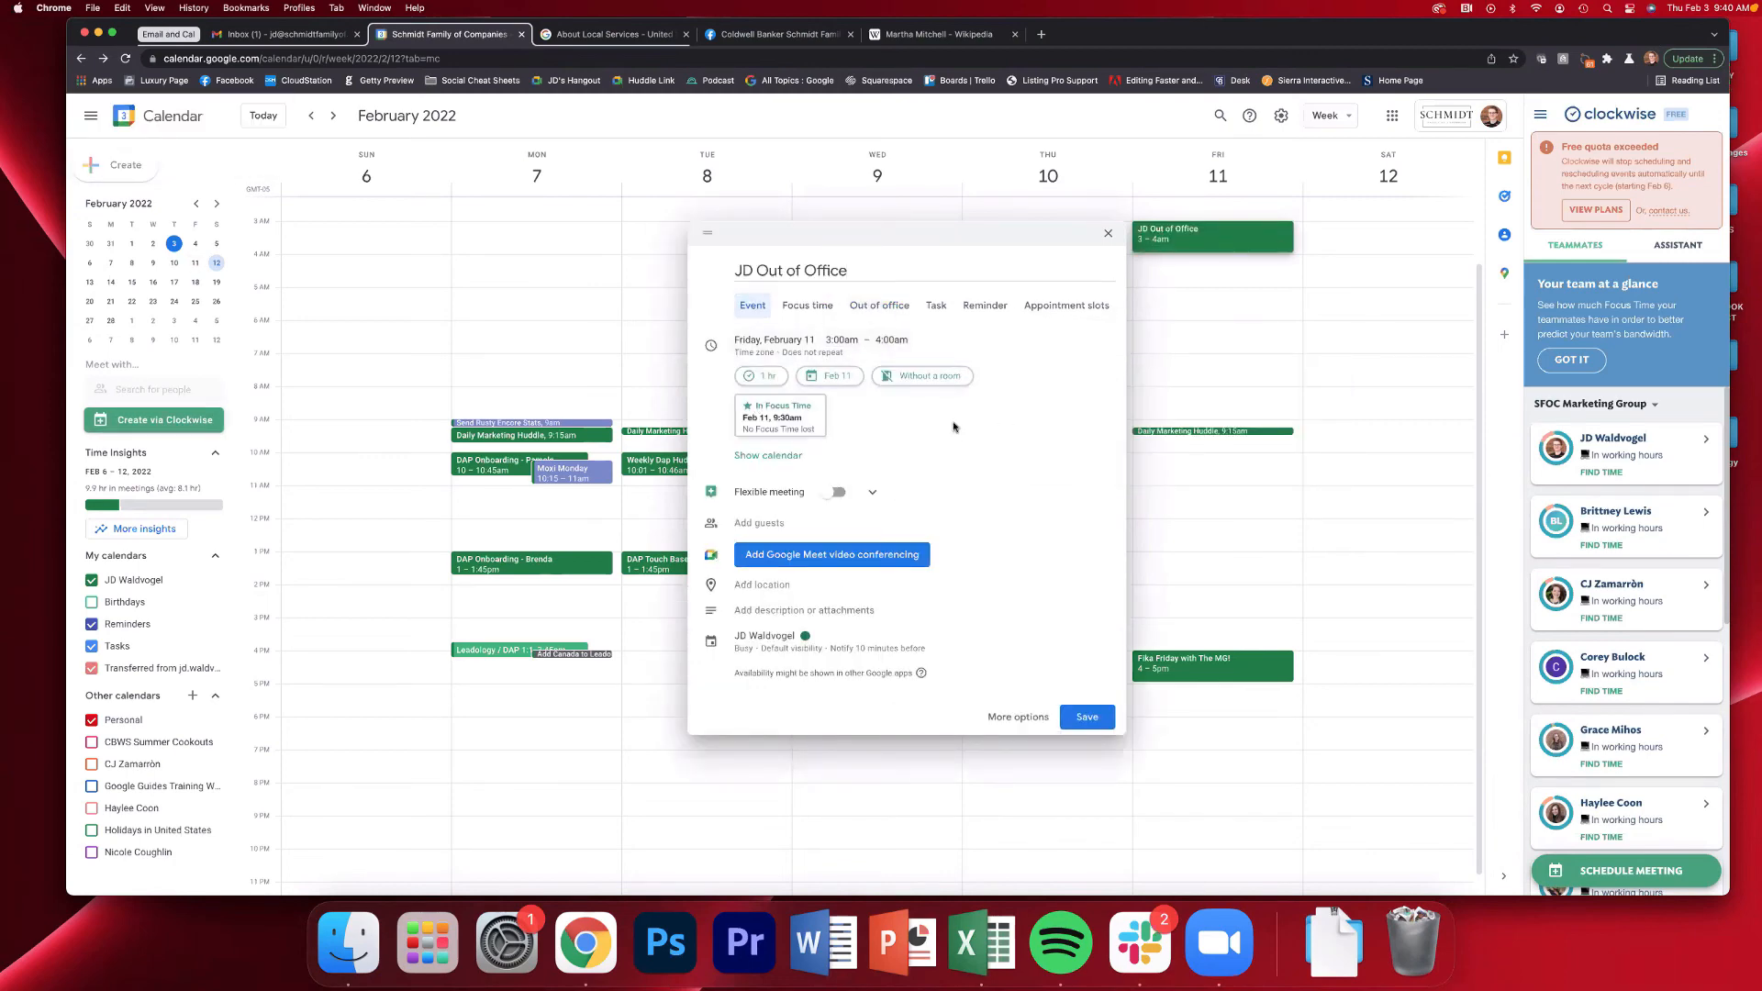
{"action": "left_click", "coordinate": [760, 312]}
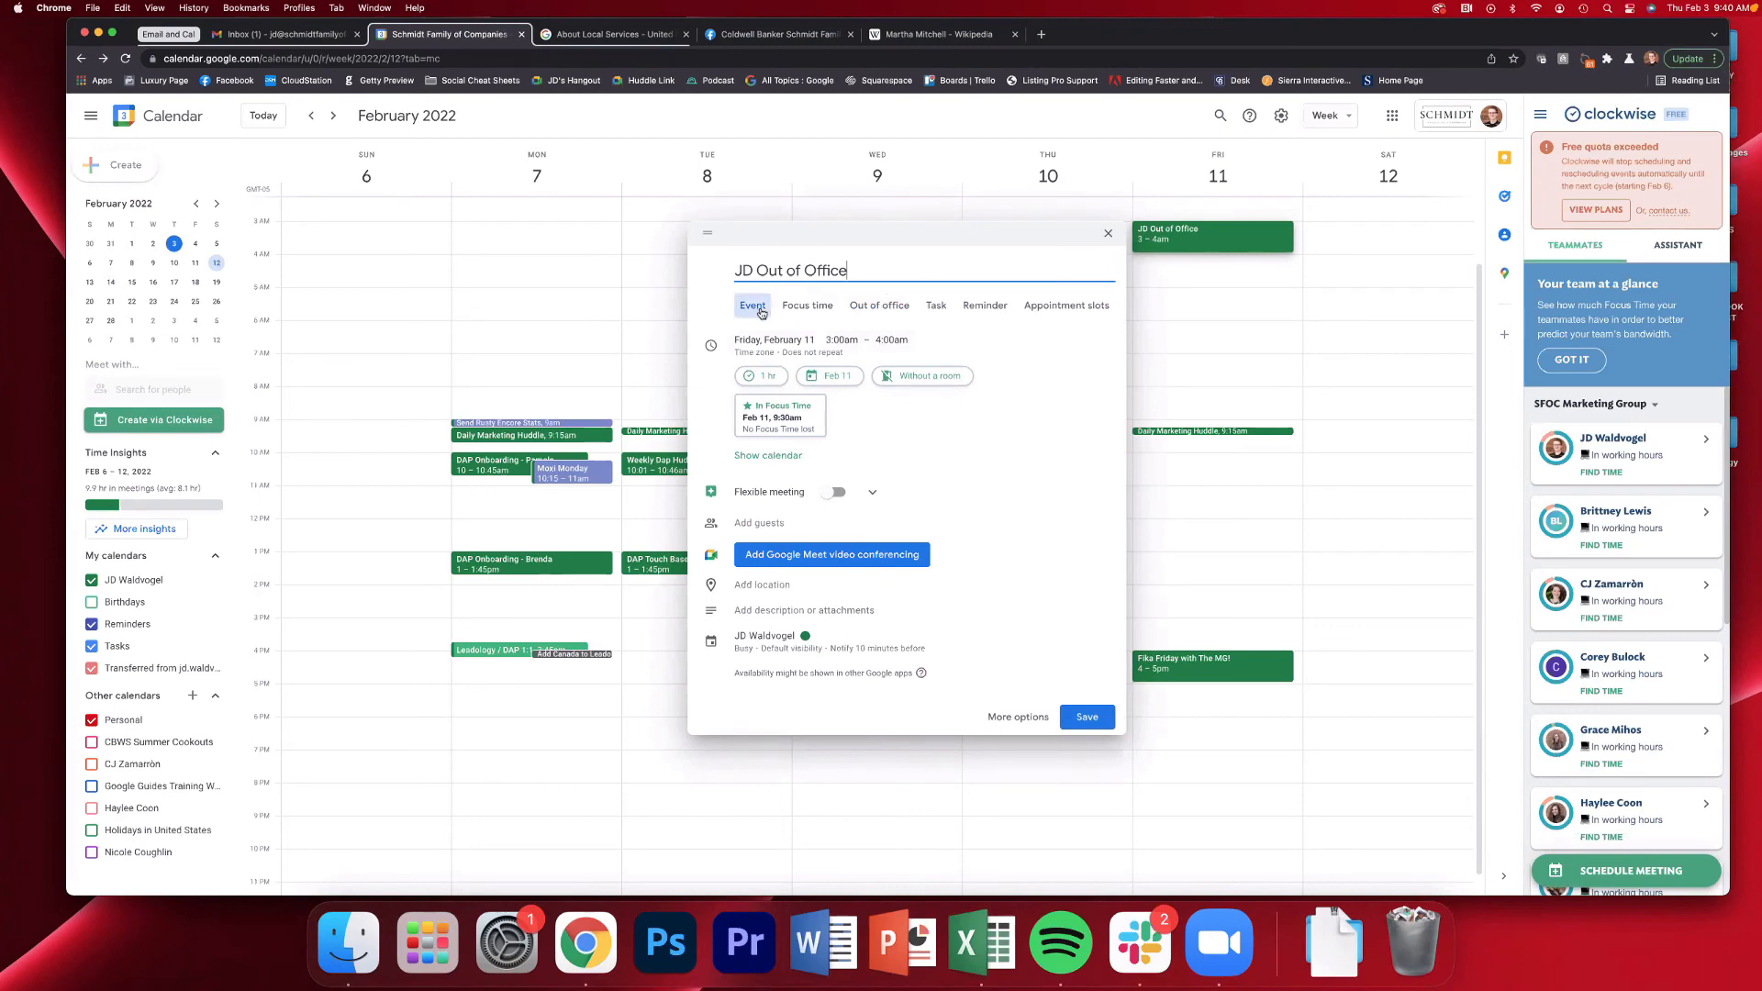
{"action": "left_click", "coordinate": [834, 356]}
{"action": "left_click", "coordinate": [842, 340]}
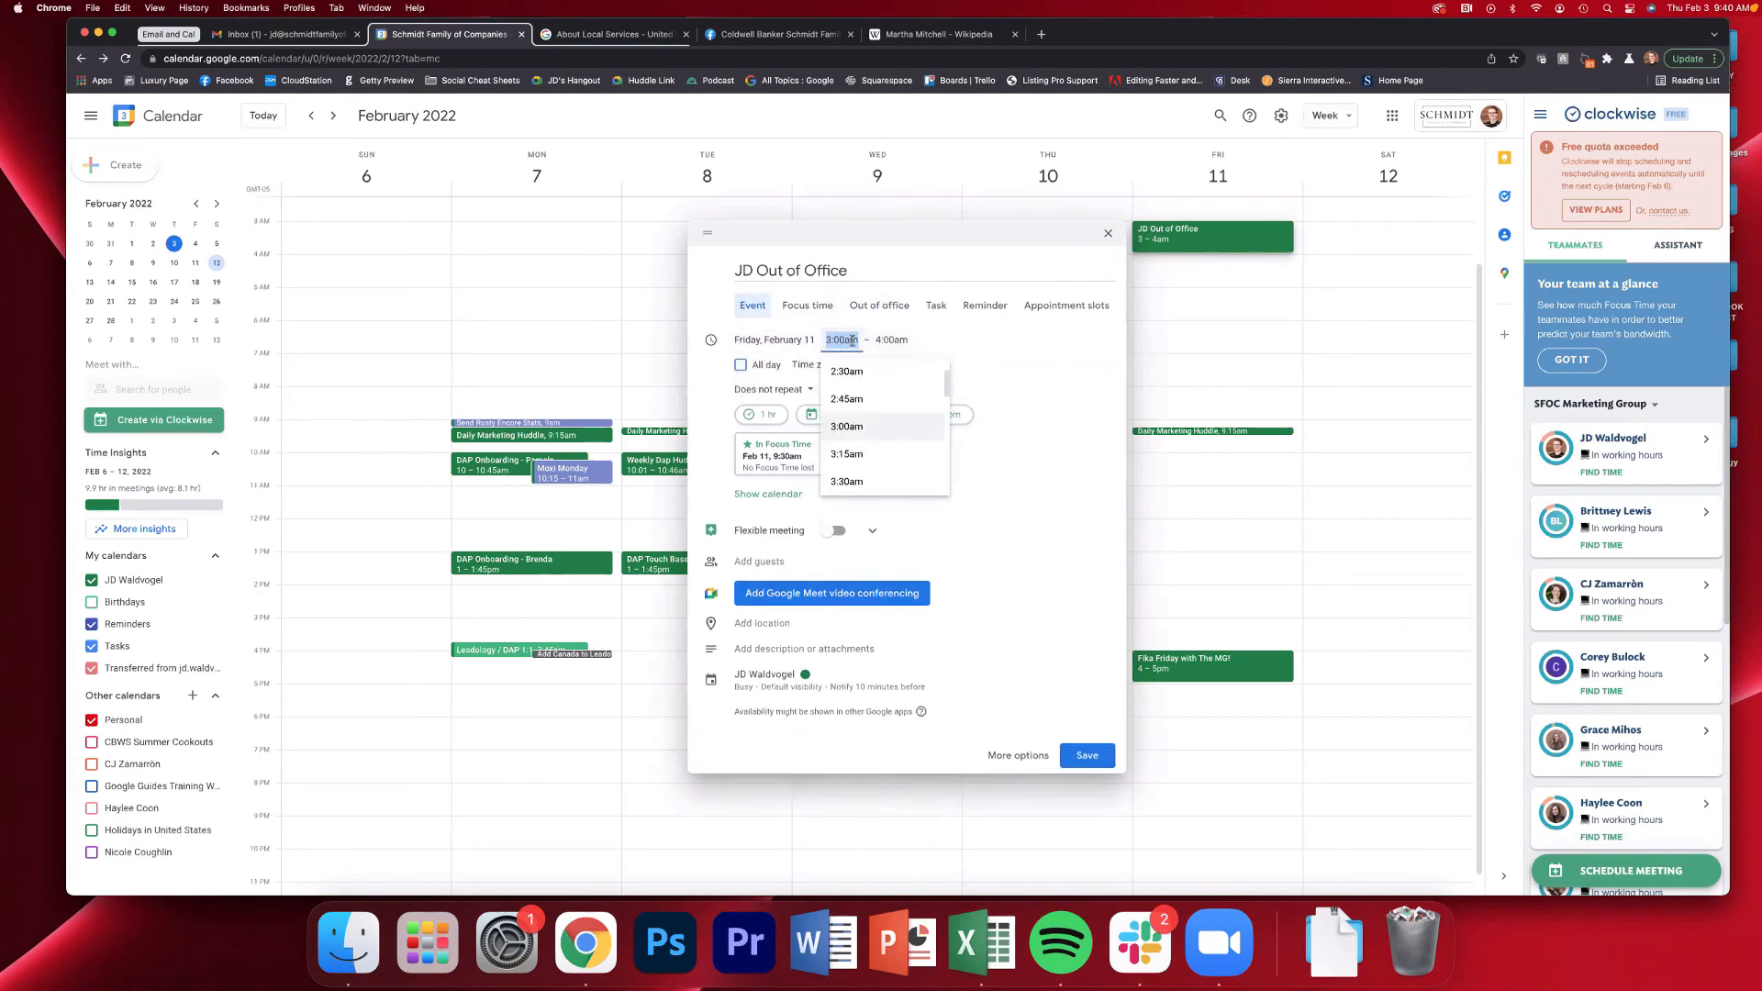
{"action": "scroll", "coordinate": [868, 422], "scroll_direction": "down", "scroll_amount": 5}
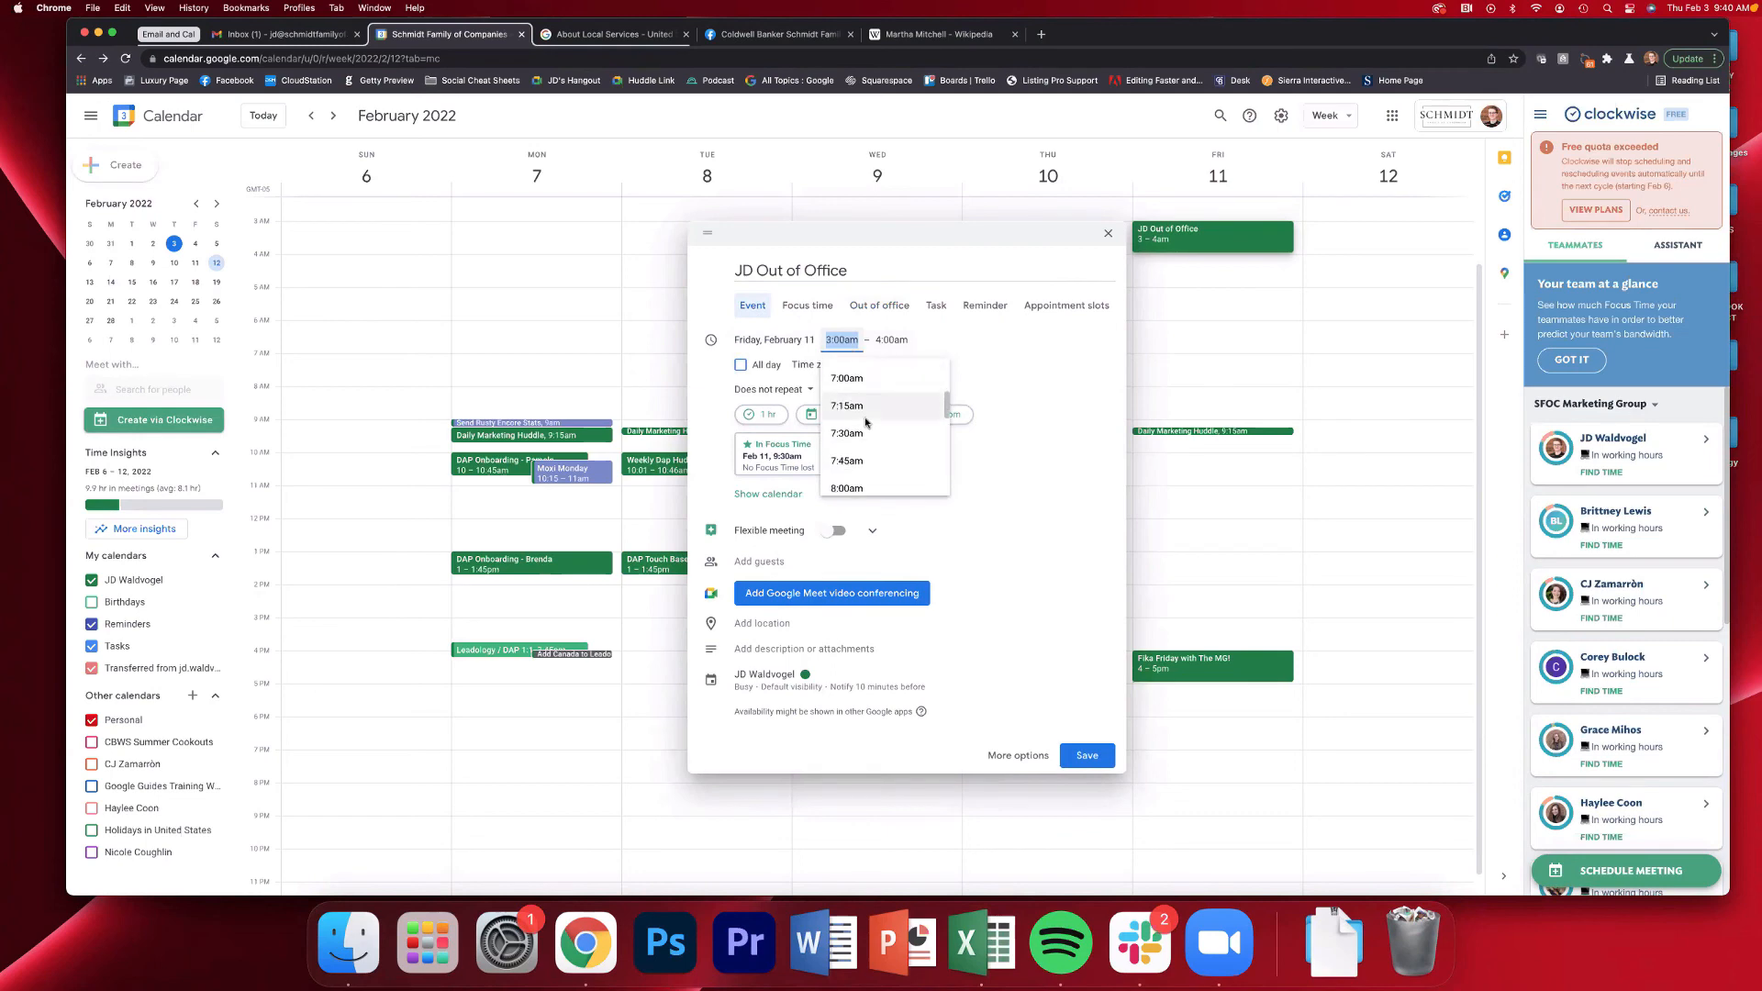
{"action": "scroll", "coordinate": [866, 422], "scroll_direction": "down", "scroll_amount": 3}
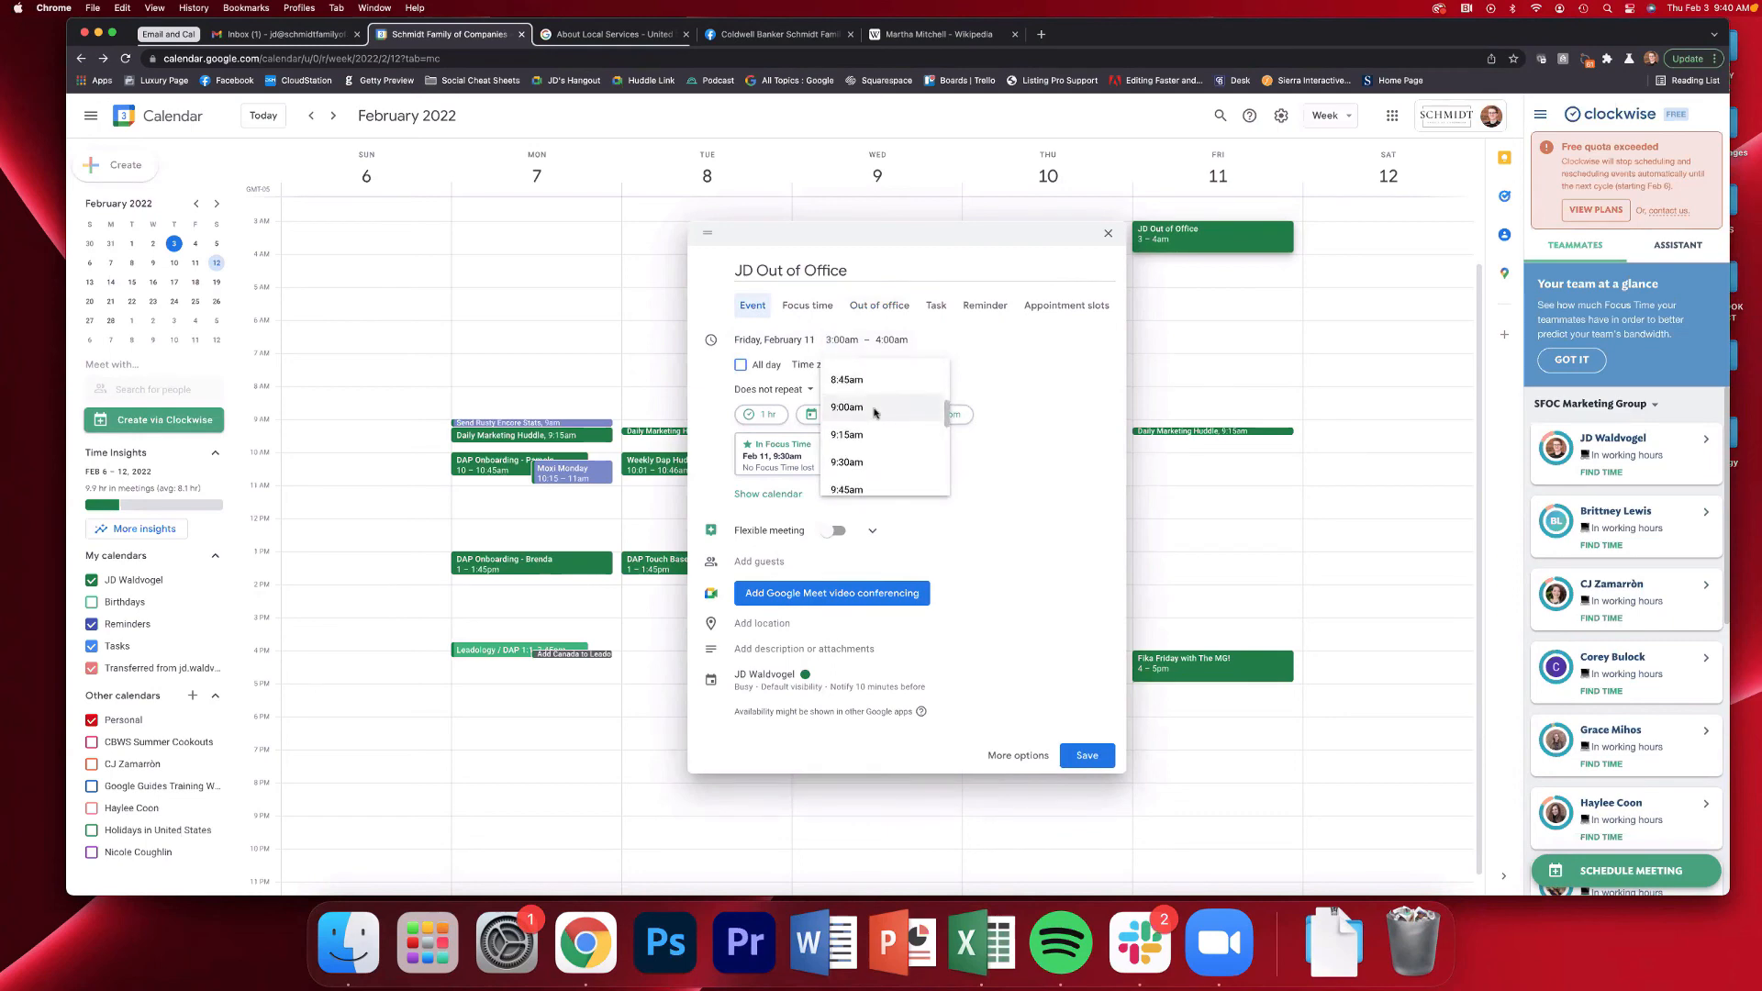
{"action": "left_click", "coordinate": [846, 407]}
Set the entry's end time to 5:00pm and change its type to Out of office
{"action": "left_click", "coordinate": [894, 359]}
{"action": "scroll", "coordinate": [913, 458], "scroll_direction": "down", "scroll_amount": 10}
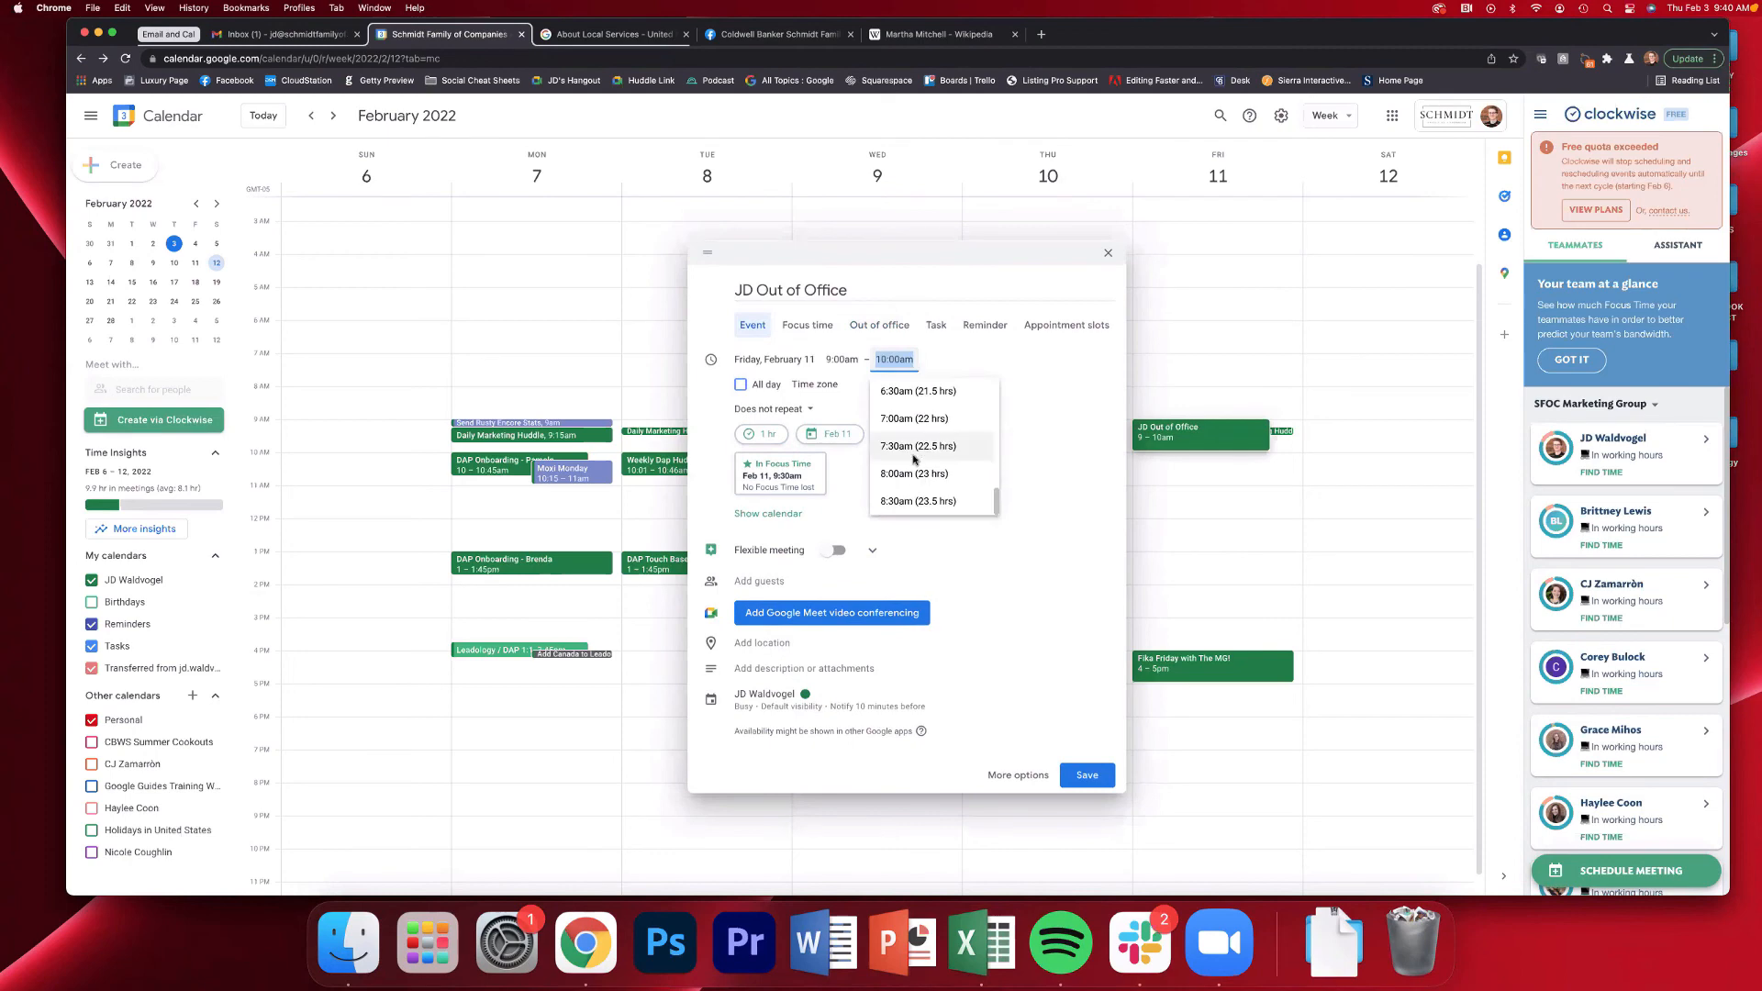
{"action": "scroll", "coordinate": [914, 454], "scroll_direction": "up", "scroll_amount": 4}
{"action": "scroll", "coordinate": [914, 443], "scroll_direction": "up", "scroll_amount": 5}
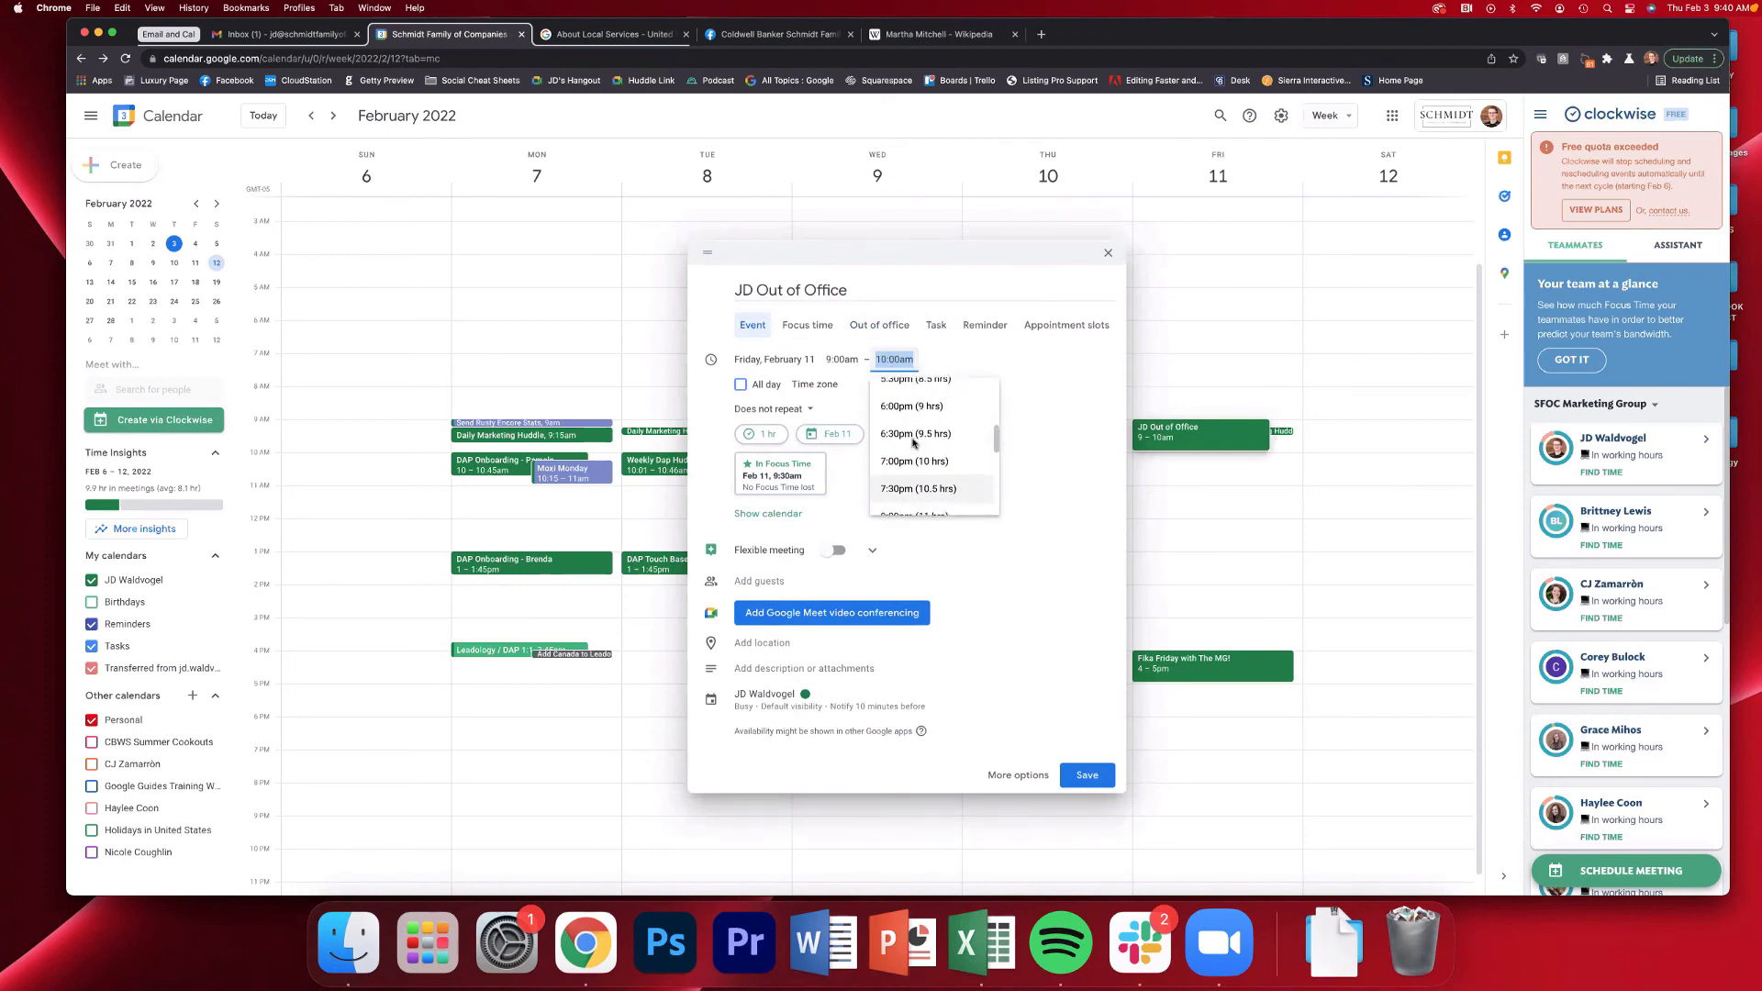
{"action": "scroll", "coordinate": [914, 443], "scroll_direction": "up", "scroll_amount": 2}
{"action": "left_click", "coordinate": [905, 408]}
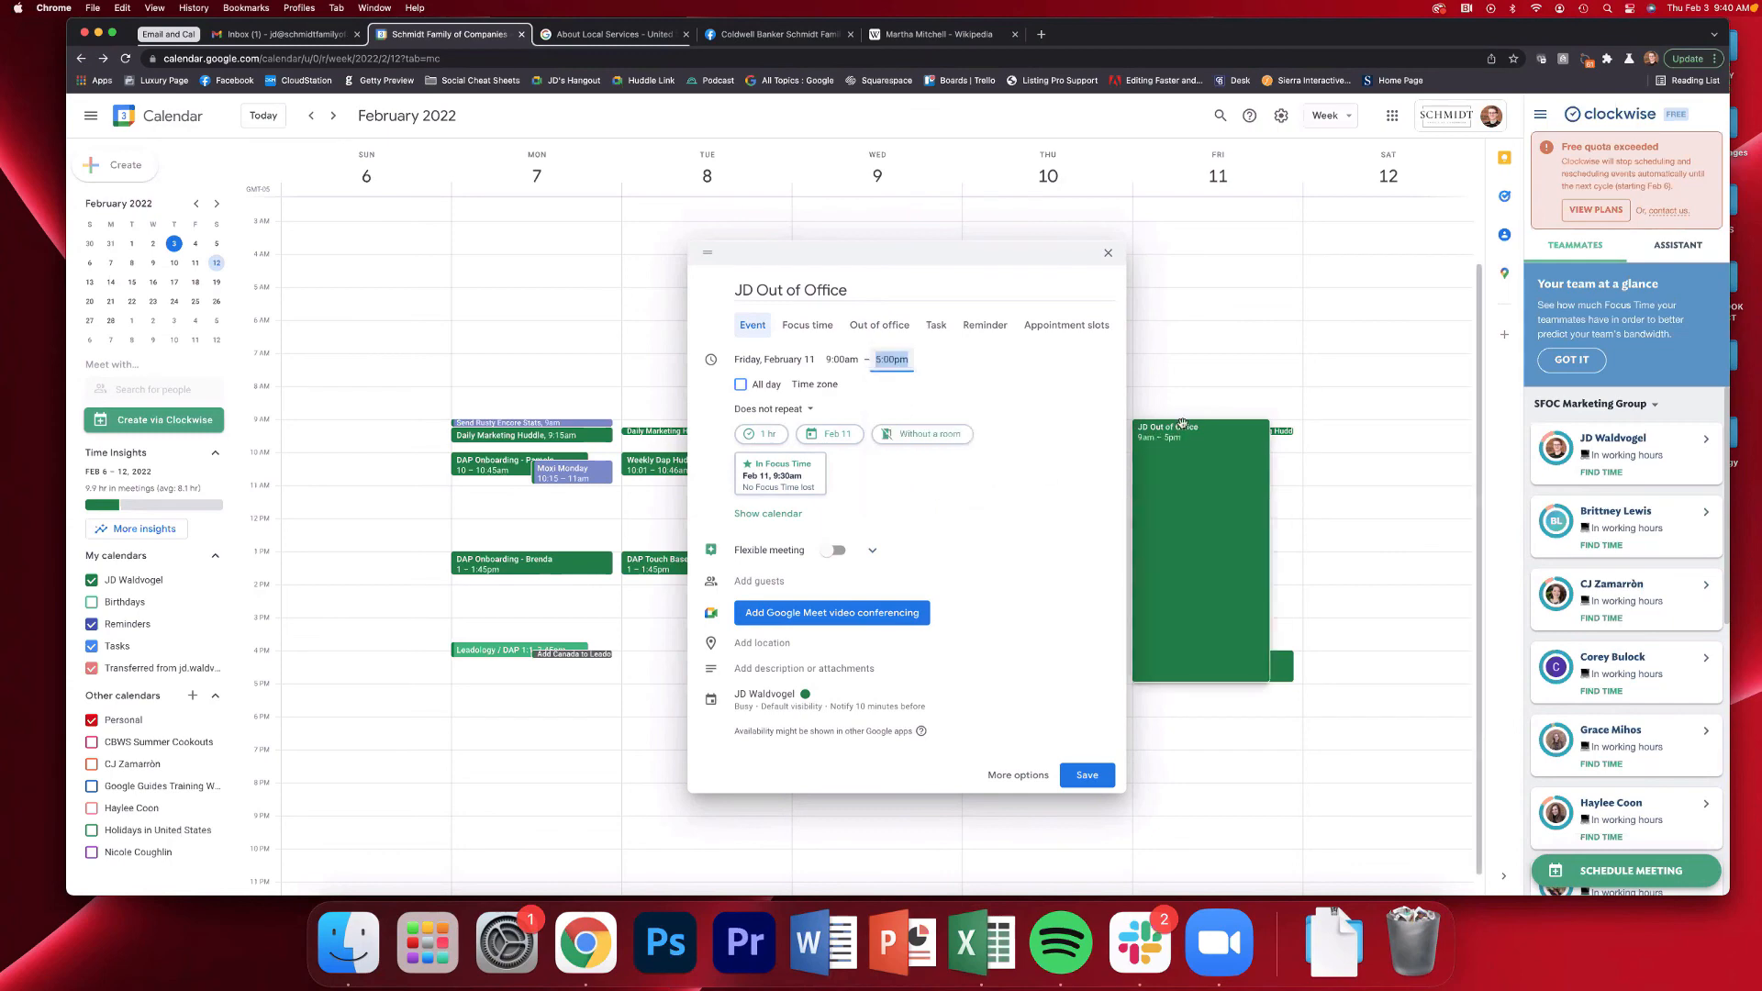
{"action": "left_click", "coordinate": [879, 326]}
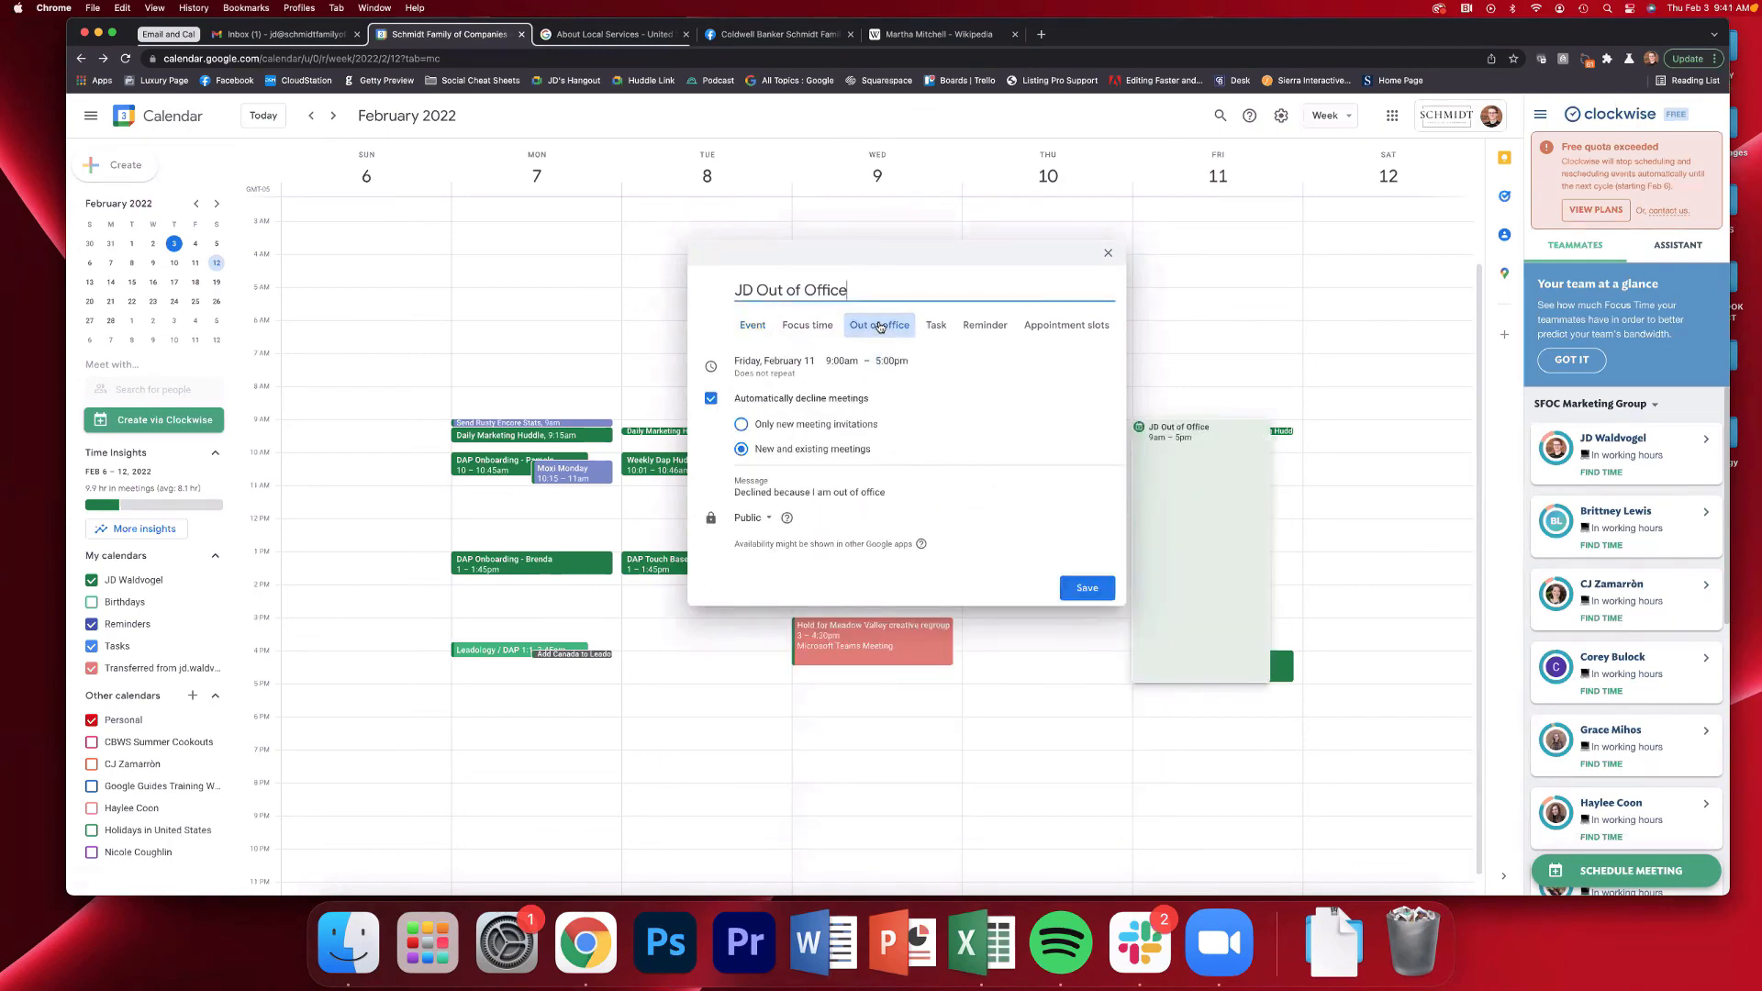